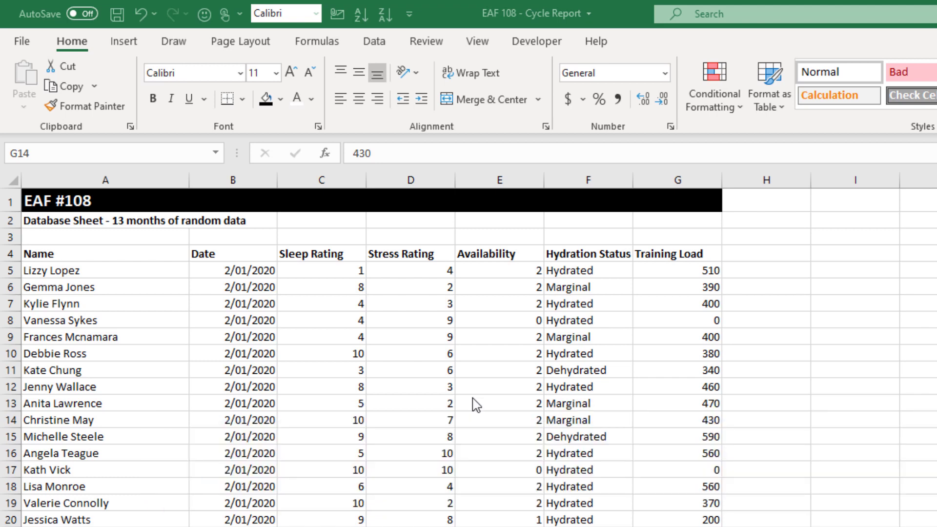
Step: Convert the database range A4:G10352 into an Excel table with headers
{"action": "left_click", "coordinate": [508, 274]}
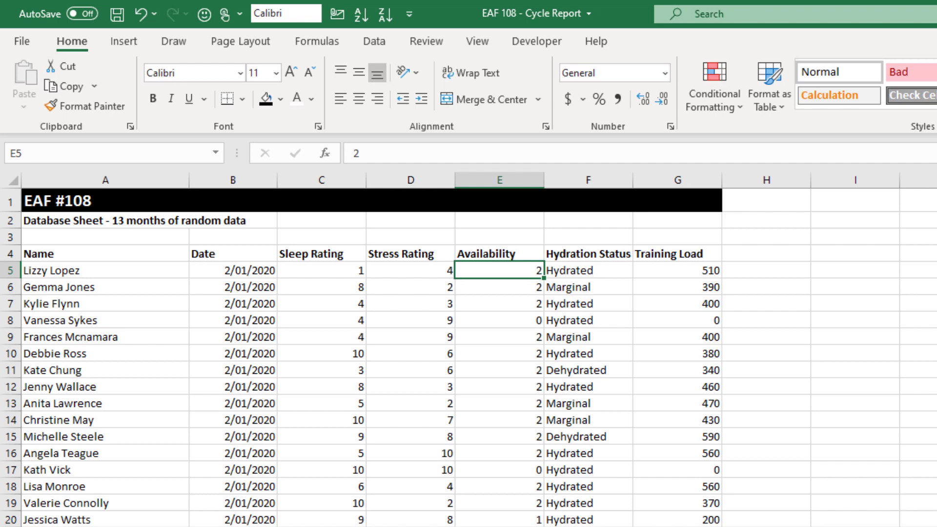
{"action": "left_click", "coordinate": [100, 305]}
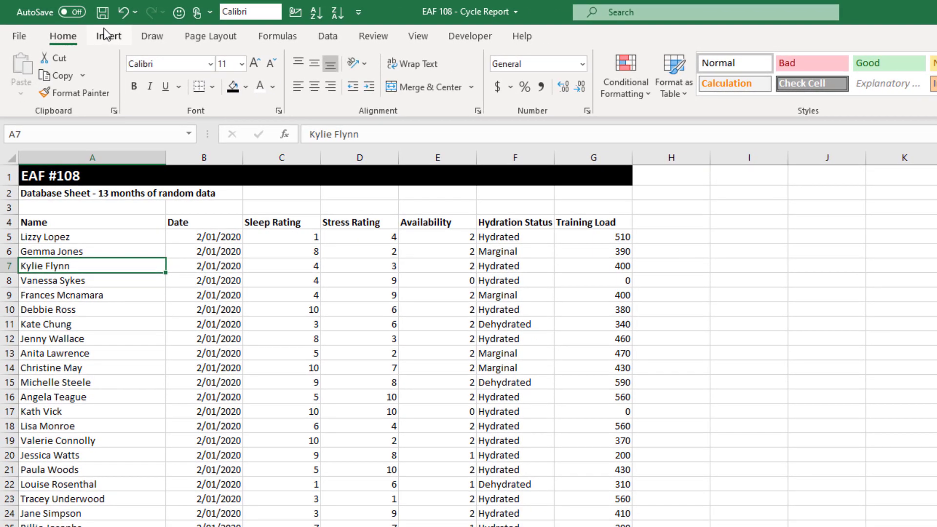
{"action": "left_click", "coordinate": [107, 36]}
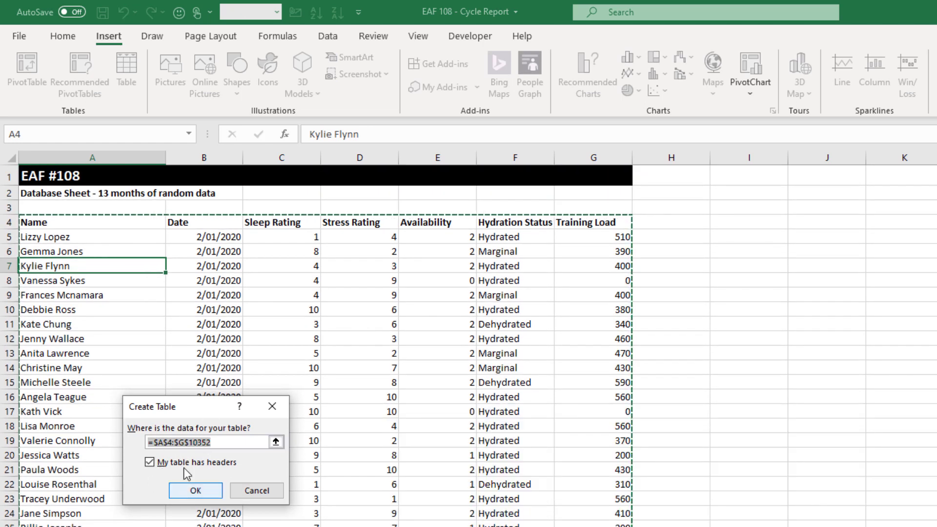
{"action": "left_click", "coordinate": [196, 490]}
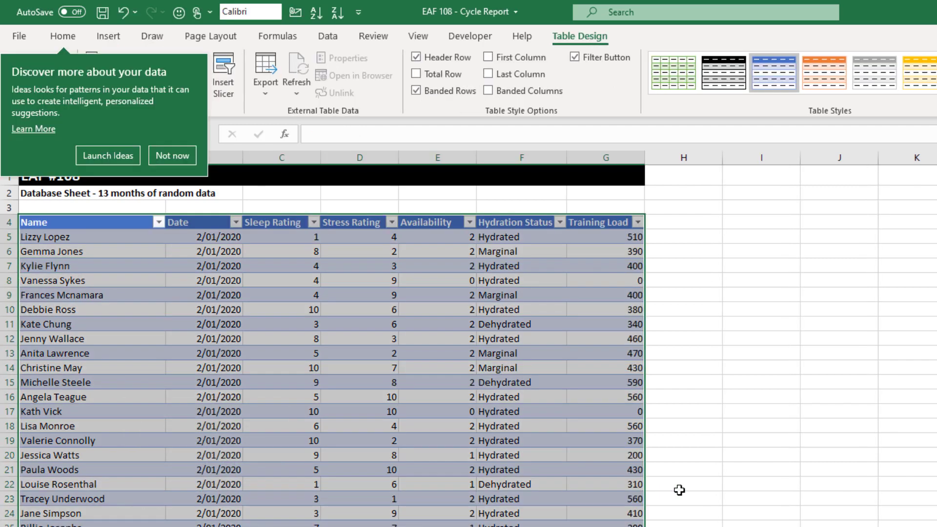
Step: Name the new data table TBL_Data
{"action": "left_click", "coordinate": [51, 76]}
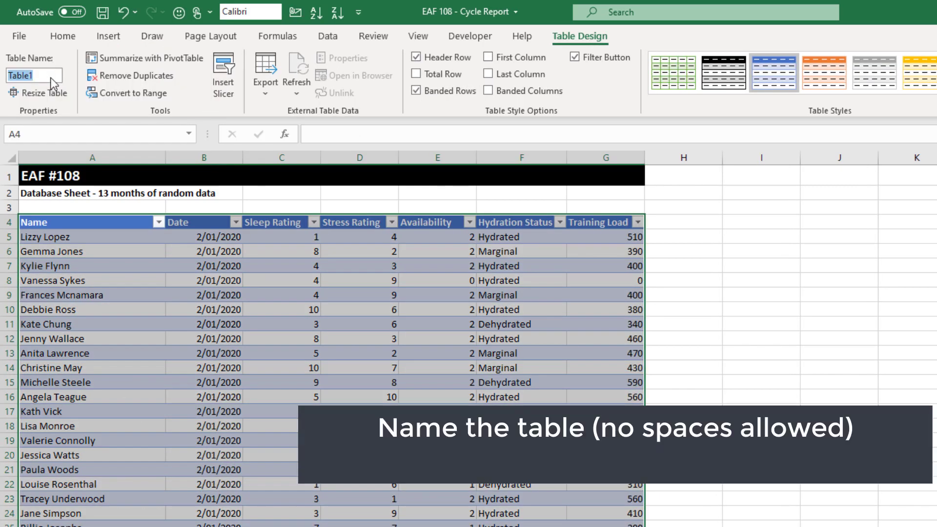
{"action": "type", "text": "TB"}
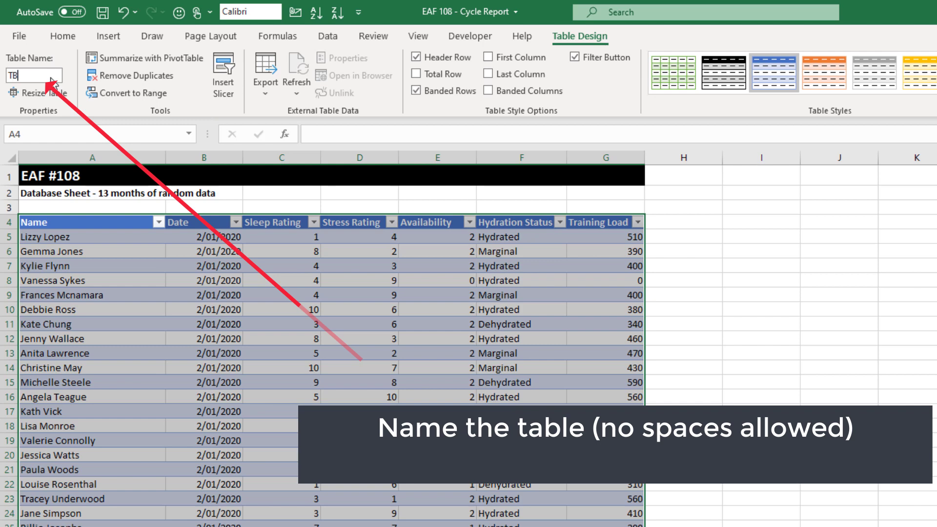
{"action": "type", "text": "L_Data"}
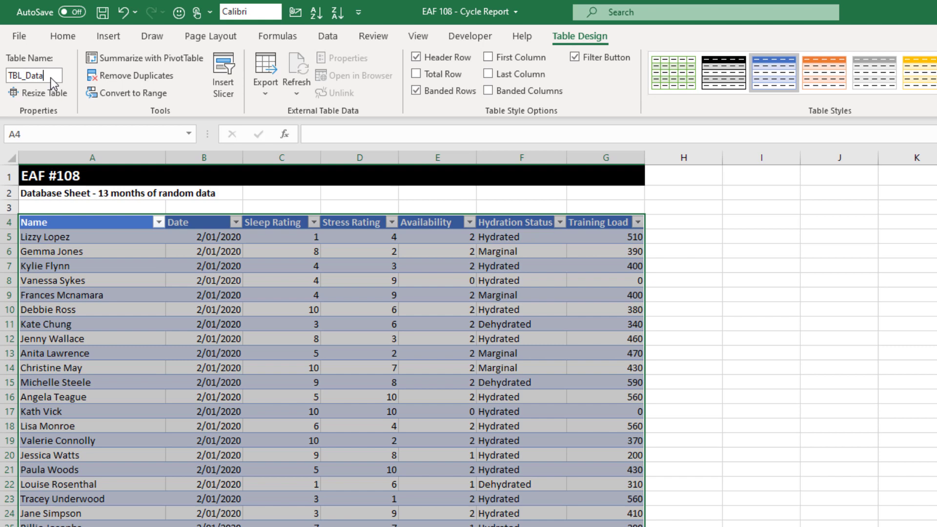
{"action": "left_click", "coordinate": [688, 204]}
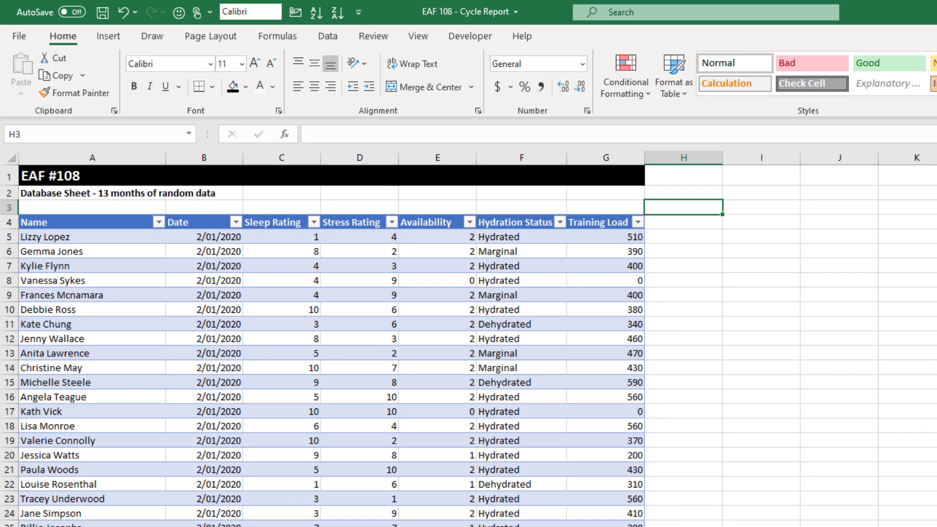
Step: On the control panel sheet, define the named range listNames for the list of names in A7:A32
{"action": "key", "text": "ctrl+Page_Down"}
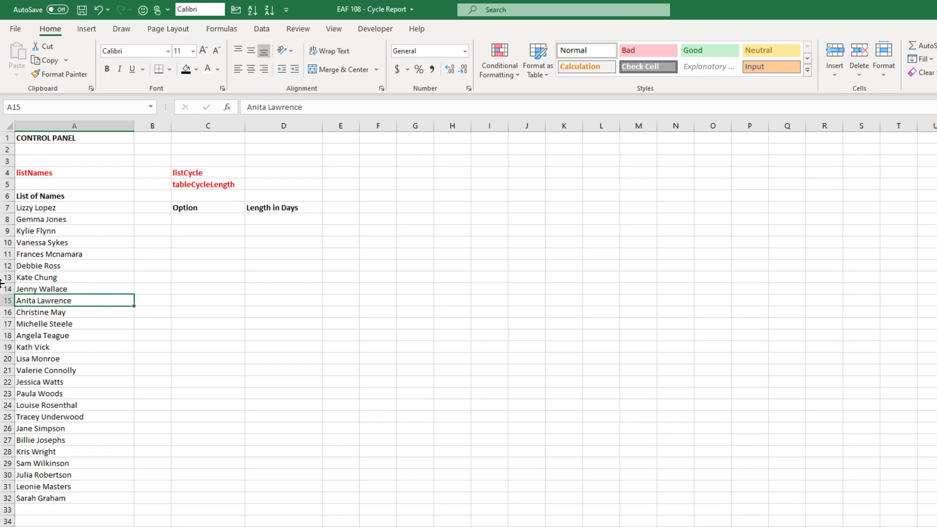
{"action": "left_click_drag", "start_coordinate": [63, 215], "coordinate": [74, 498]}
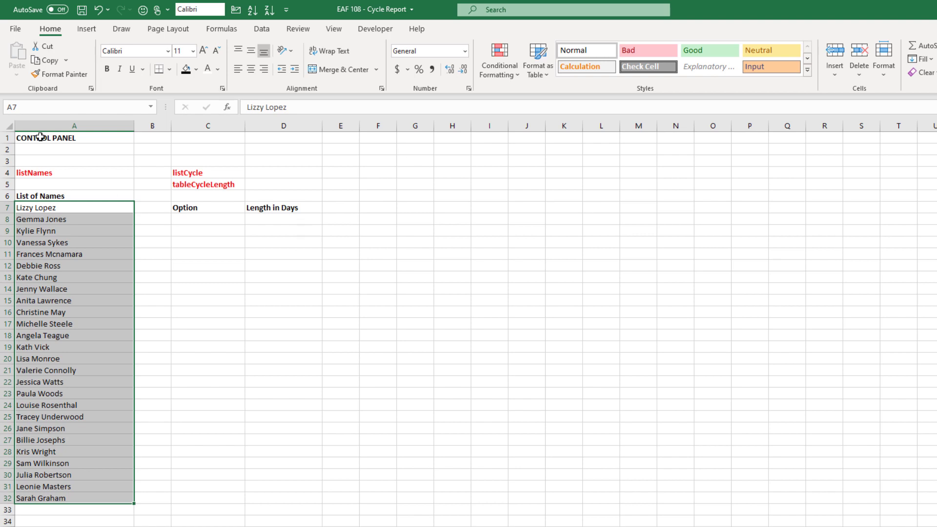
{"action": "left_click", "coordinate": [64, 104]}
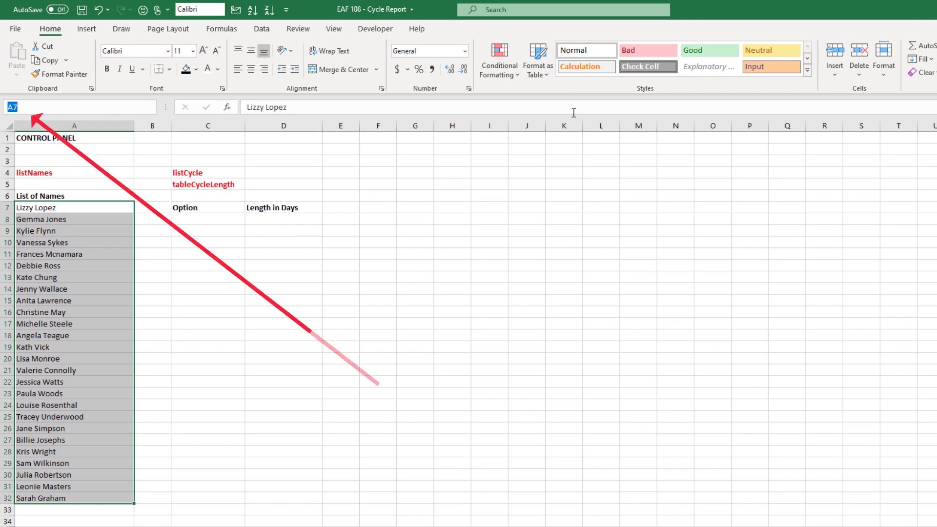
{"action": "type", "text": "listNames"}
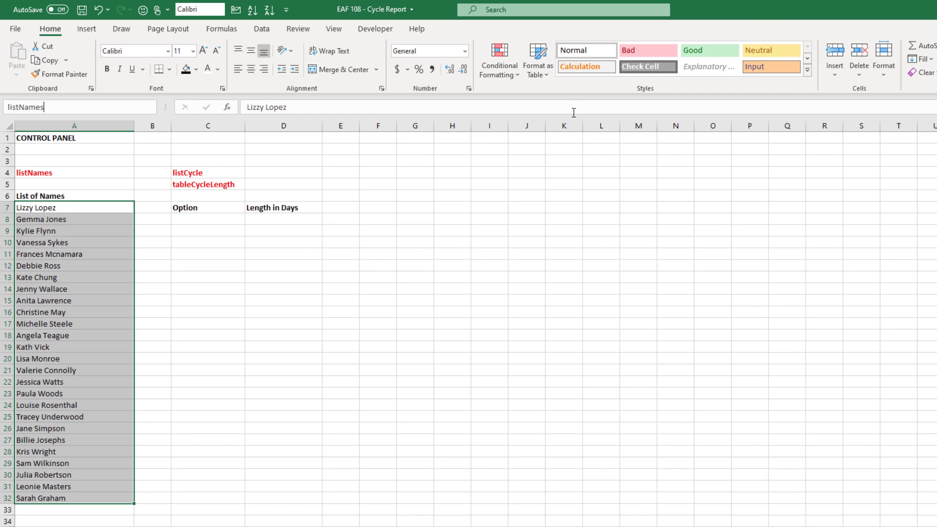
{"action": "key", "text": "Return"}
{"action": "left_click_drag", "start_coordinate": [199, 216], "coordinate": [298, 313]}
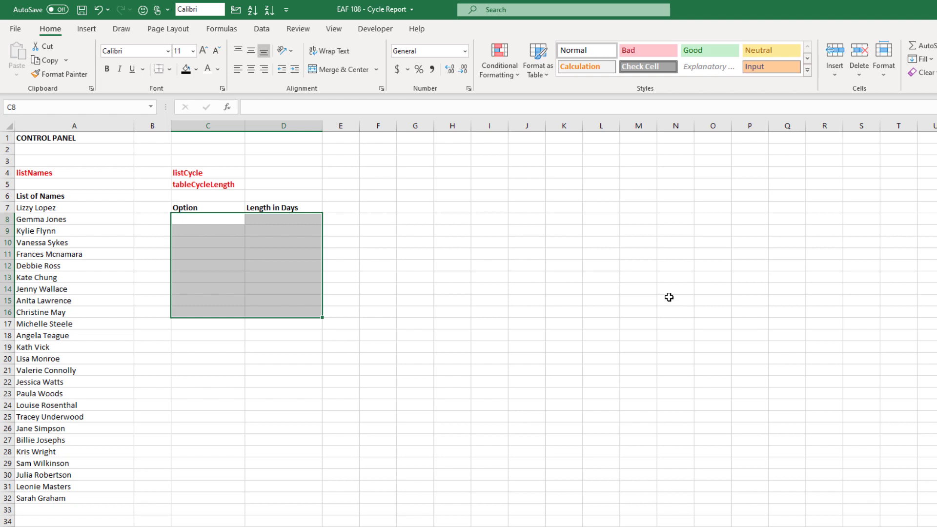
{"action": "left_click", "coordinate": [206, 221]}
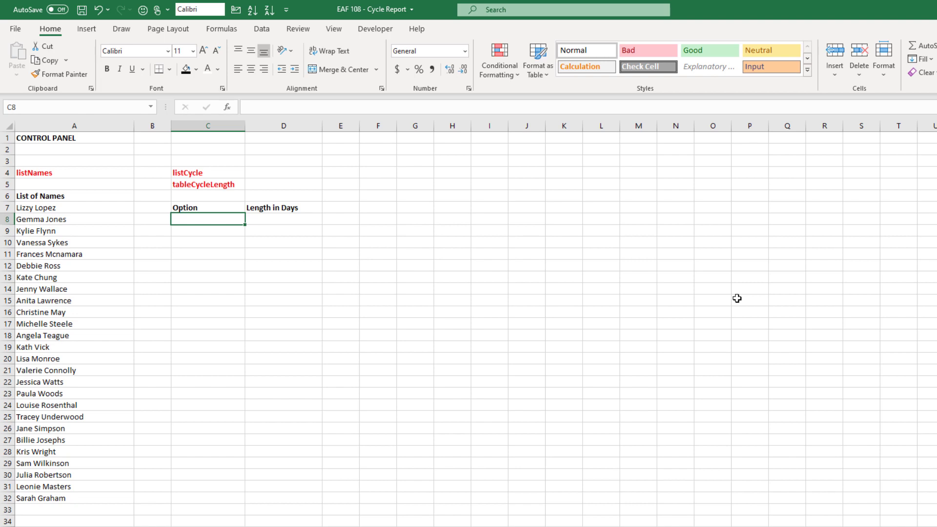
Step: On the report sheet, color the three instruction labels in B2:B4 red
{"action": "left_click", "coordinate": [737, 526]}
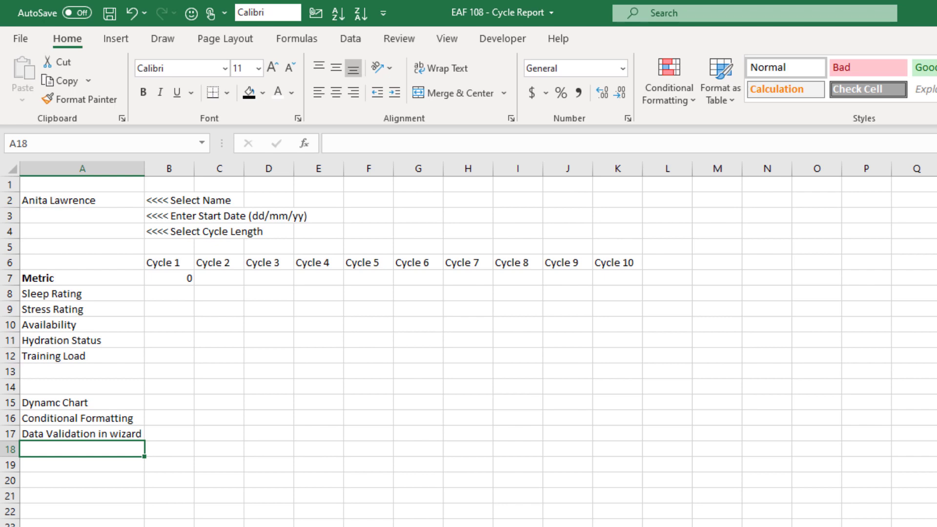
{"action": "left_click", "coordinate": [98, 198]}
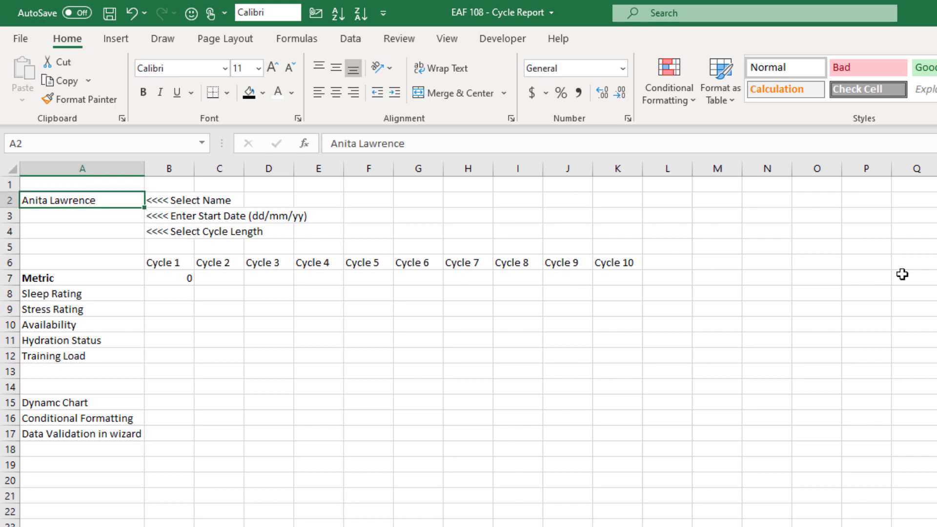
{"action": "left_click_drag", "start_coordinate": [180, 195], "coordinate": [176, 231]}
{"action": "left_click", "coordinate": [294, 97]}
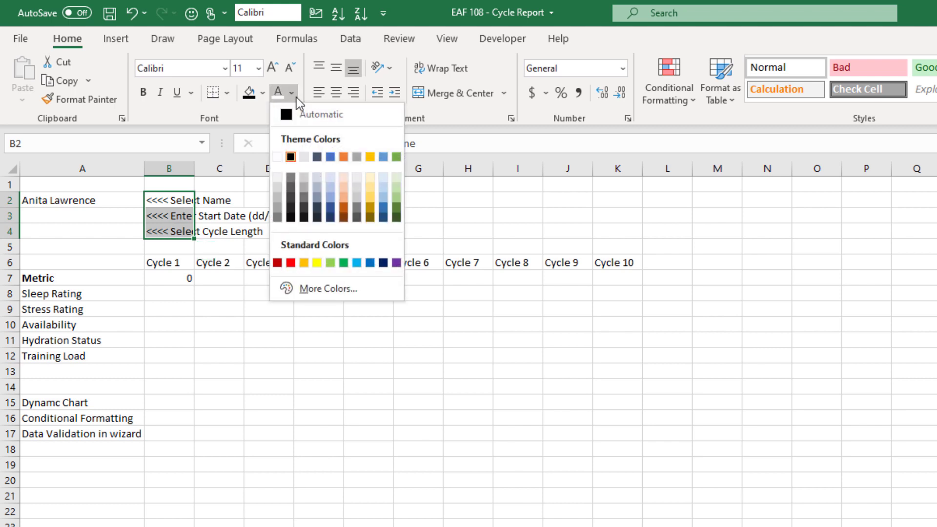
{"action": "left_click", "coordinate": [360, 349]}
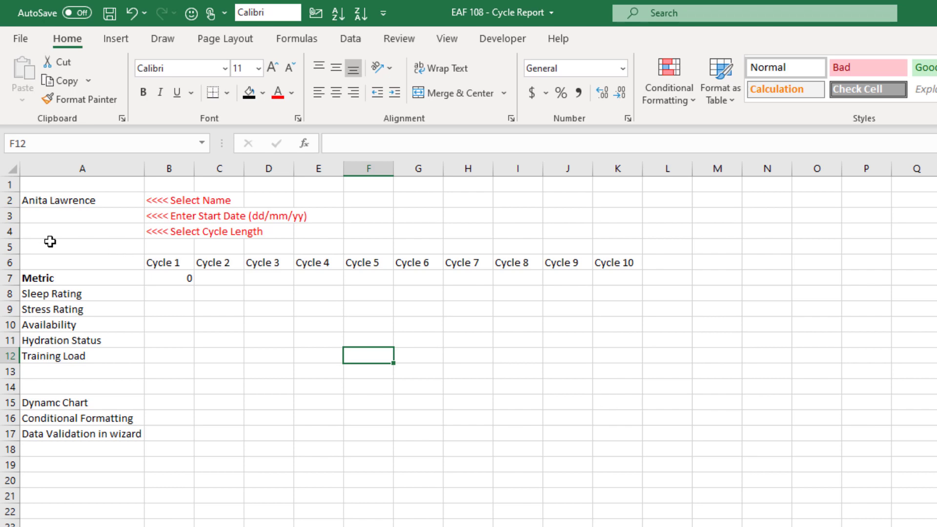
Step: Start data validation on the name cell A2 and allow only values from a List
{"action": "left_click", "coordinate": [63, 198]}
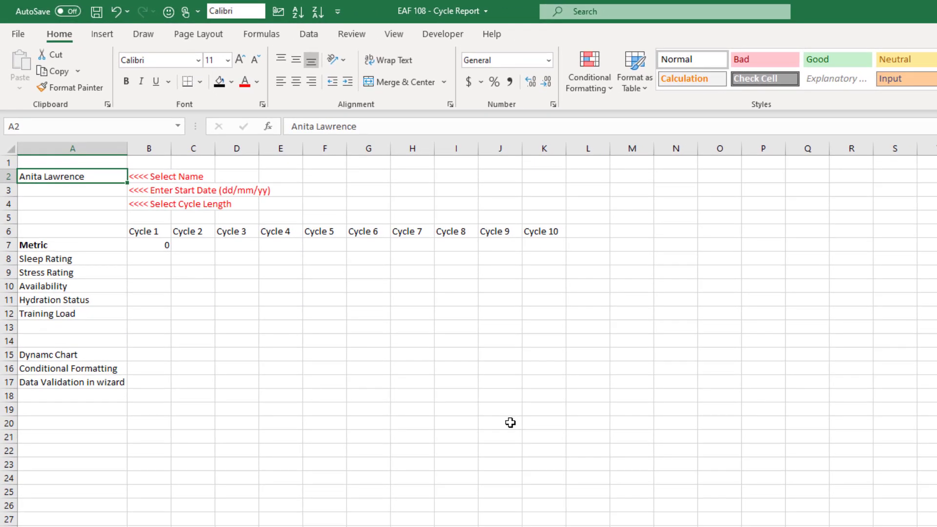
{"action": "left_click", "coordinate": [308, 39]}
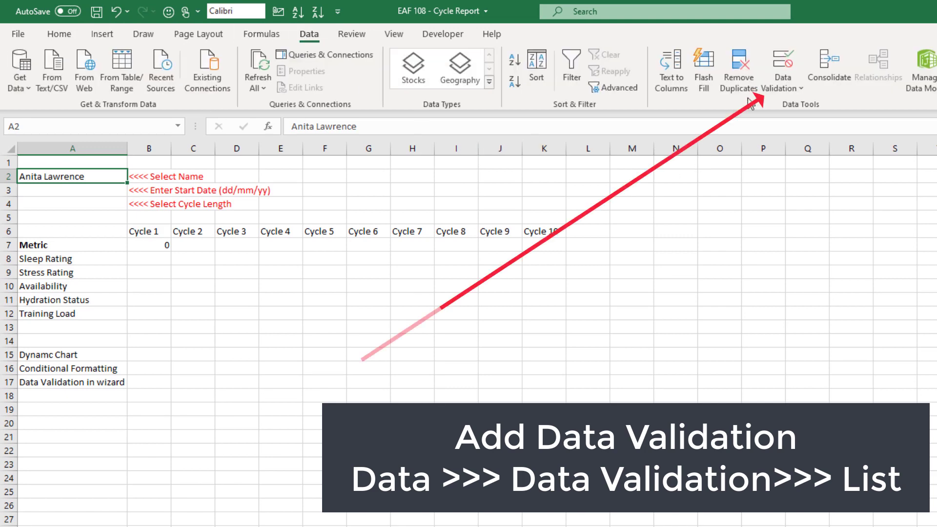
{"action": "left_click", "coordinate": [771, 92]}
{"action": "left_click", "coordinate": [786, 107]}
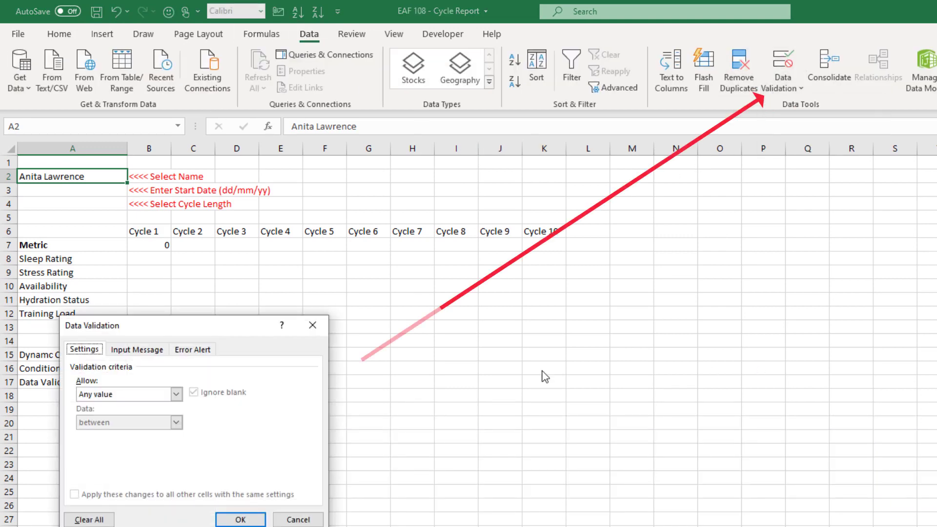
{"action": "left_click_drag", "start_coordinate": [151, 325], "coordinate": [167, 208]}
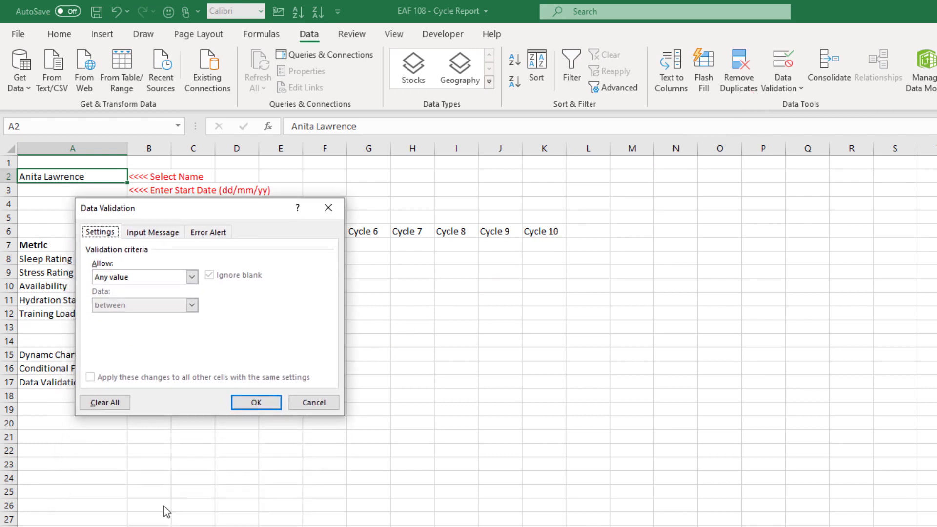
{"action": "left_click", "coordinate": [192, 276]}
{"action": "left_click", "coordinate": [126, 312]}
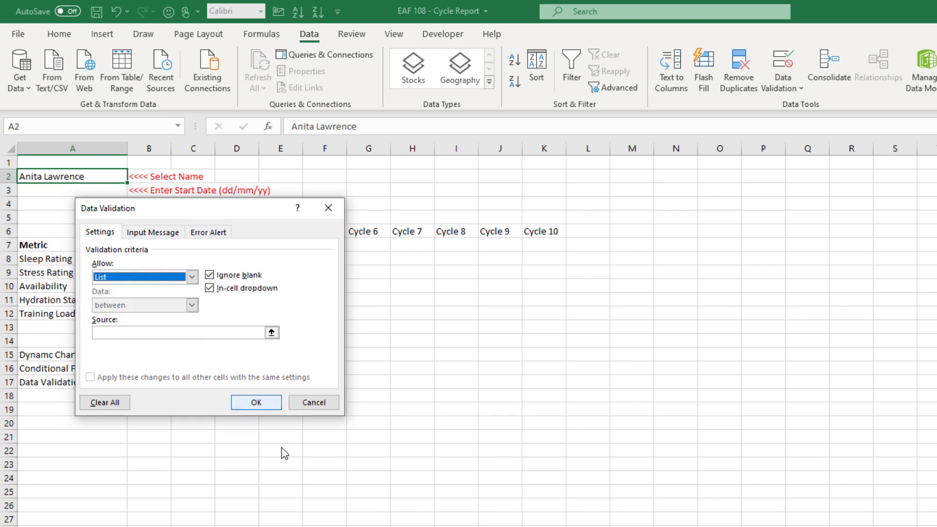
Step: Set the validation list's source to the named range =listNames and apply the rule to A2
{"action": "left_click", "coordinate": [259, 333]}
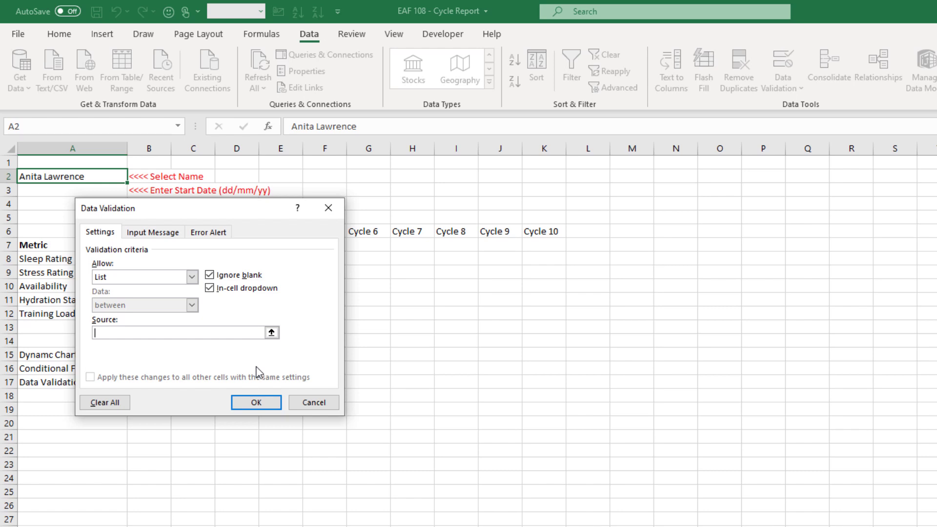
{"action": "key", "text": "F3"}
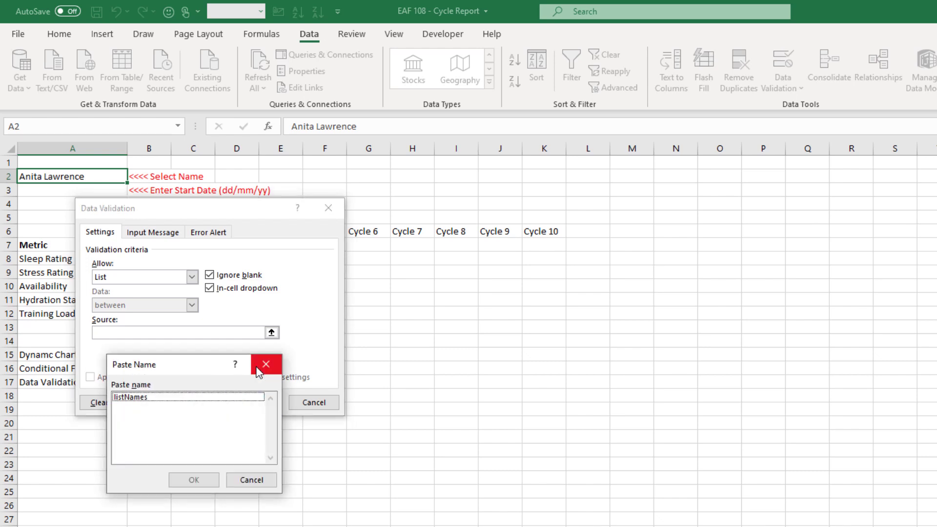
{"action": "left_click", "coordinate": [168, 398]}
{"action": "left_click", "coordinate": [194, 480]}
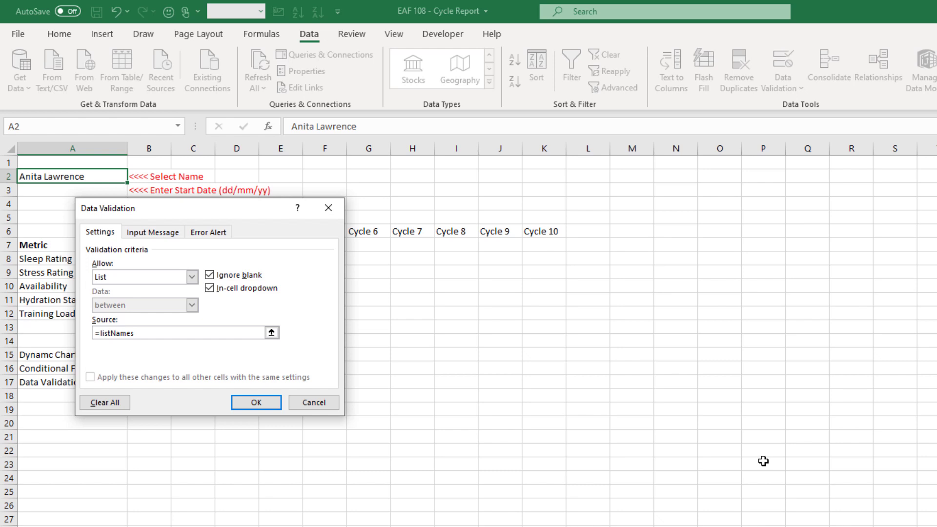
{"action": "key", "text": "BackSpace"}
{"action": "key", "text": "BackSpace"}
{"action": "key", "text": "BackSpace"}
{"action": "key", "text": "BackSpace"}
{"action": "key", "text": "BackSpace"}
{"action": "key", "text": "BackSpace"}
{"action": "key", "text": "BackSpace"}
{"action": "key", "text": "BackSpace"}
{"action": "key", "text": "BackSpace"}
{"action": "key", "text": "BackSpace"}
{"action": "type", "text": "=listNames"}
{"action": "left_click", "coordinate": [264, 402]}
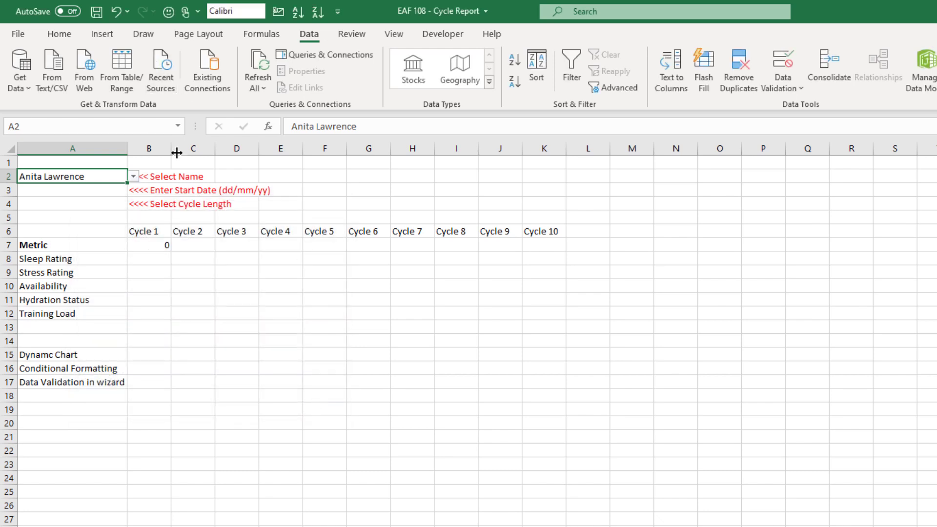
Step: Try the name drop-down in A2 with a different athlete, and finish by choosing the third name in the list
{"action": "left_click", "coordinate": [133, 177]}
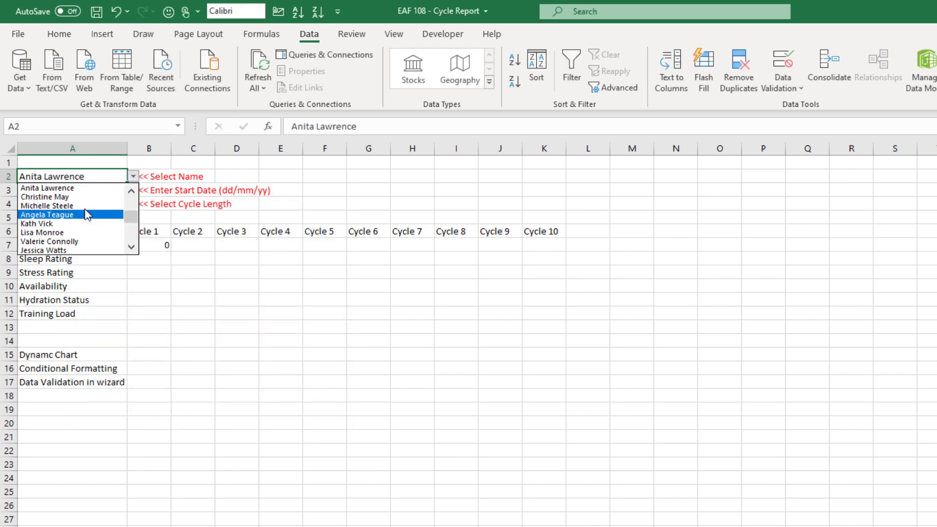
{"action": "left_click", "coordinate": [91, 206]}
{"action": "left_click", "coordinate": [133, 176]}
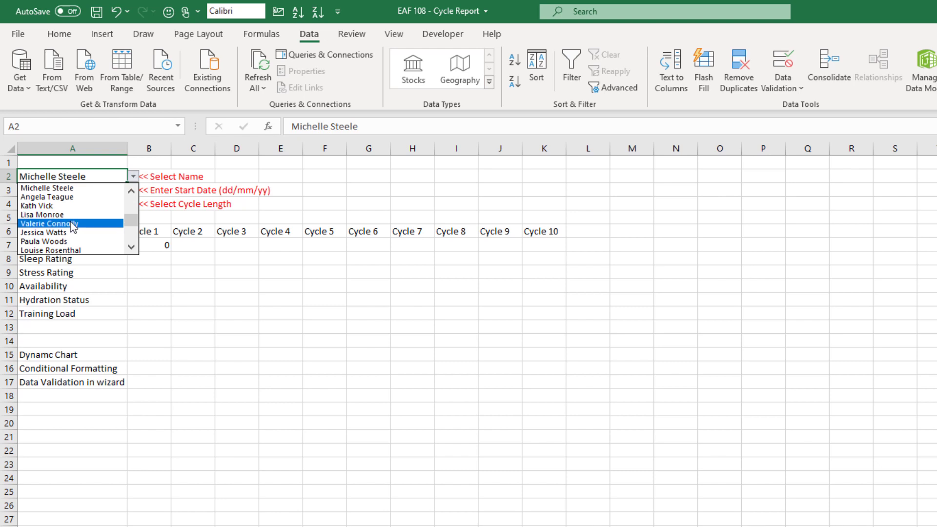
{"action": "left_click", "coordinate": [133, 246]}
{"action": "scroll", "coordinate": [133, 215], "scroll_direction": "up", "scroll_amount": 3}
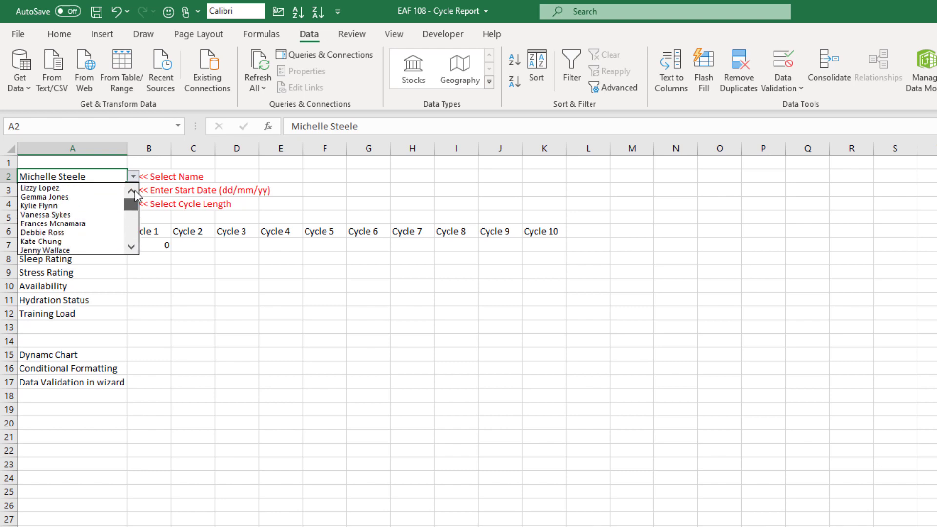
{"action": "left_click", "coordinate": [44, 206]}
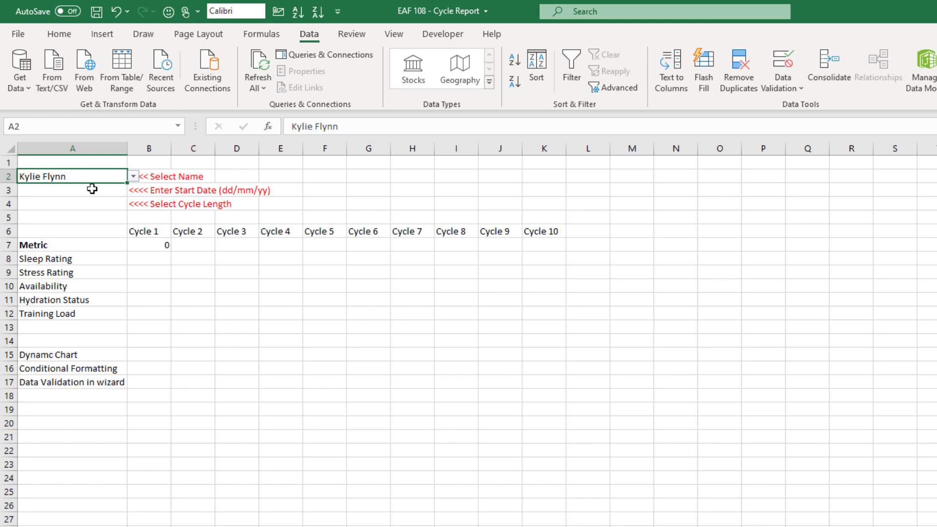
Step: Enter the start date 6/1/2020 in cell A3
{"action": "left_click", "coordinate": [72, 192]}
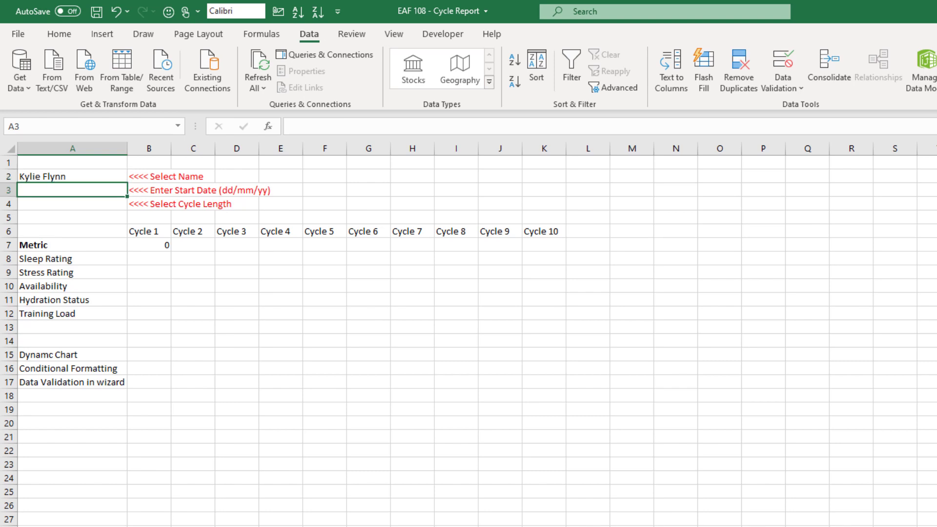
{"action": "type", "text": "6"}
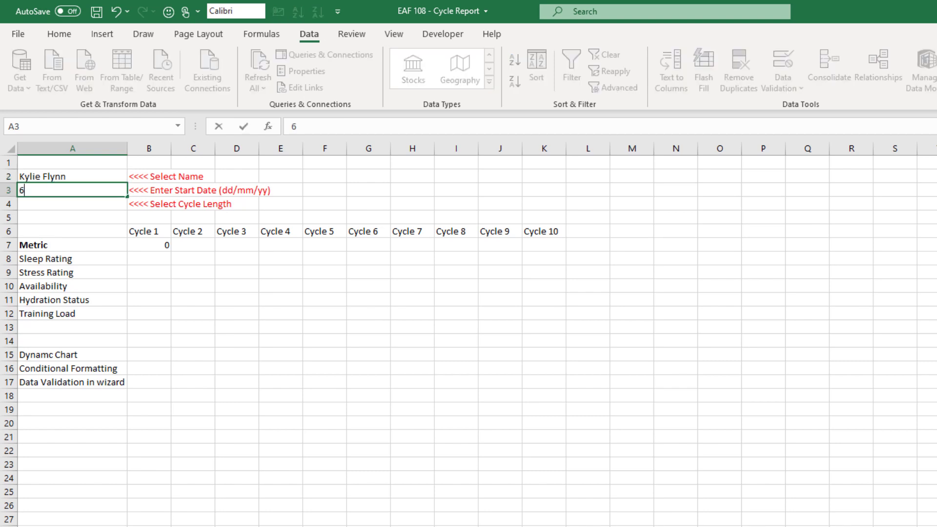
{"action": "type", "text": "/1/2020"}
{"action": "key", "text": "Return"}
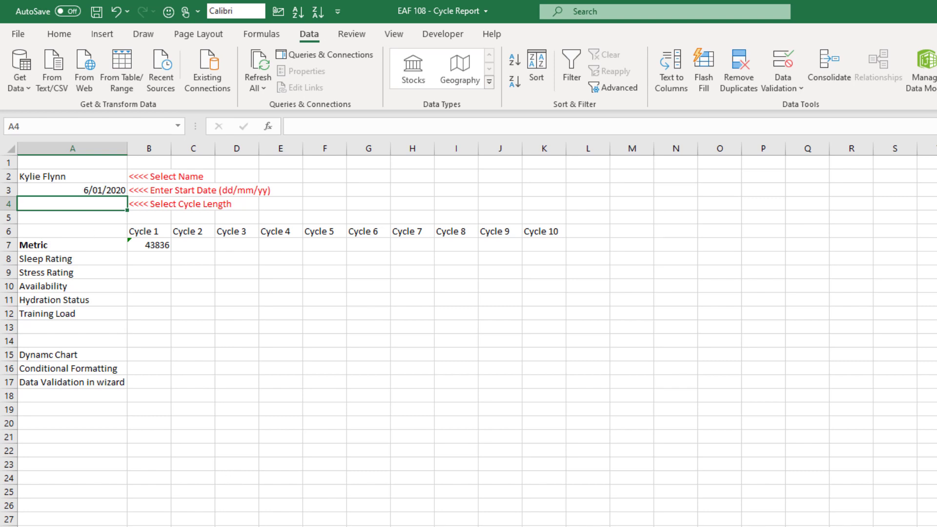
Step: List the cycle options 1-week, 2-weeks, 4-weeks, 6-weeks, 12-weeks, 13-weeks and 26-weeks in C8:C14 of the control panel sheet
{"action": "key", "text": "ctrl+Page_Down"}
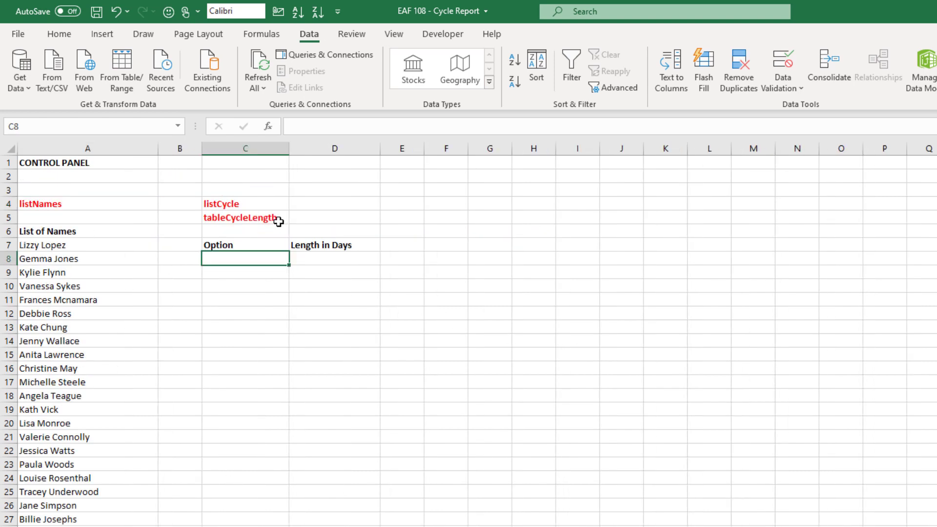
{"action": "type", "text": "1-week"}
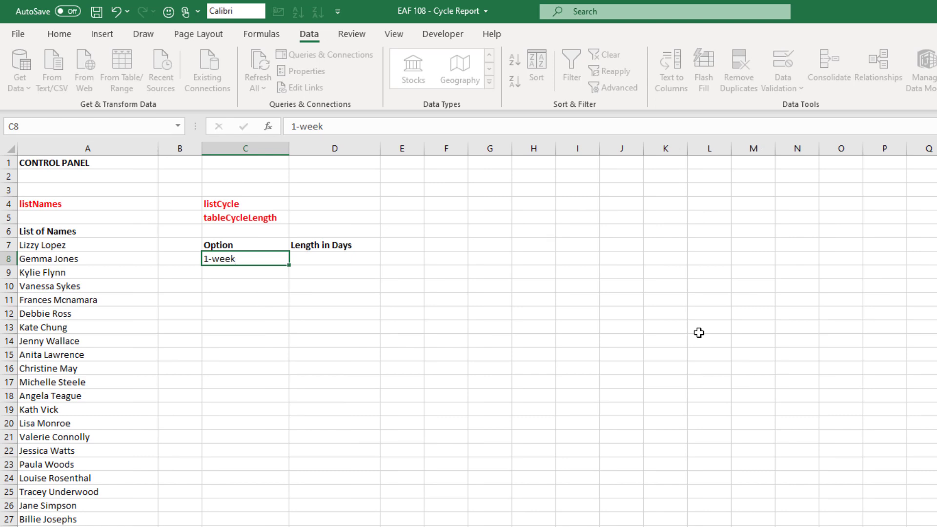
{"action": "key", "text": "Return"}
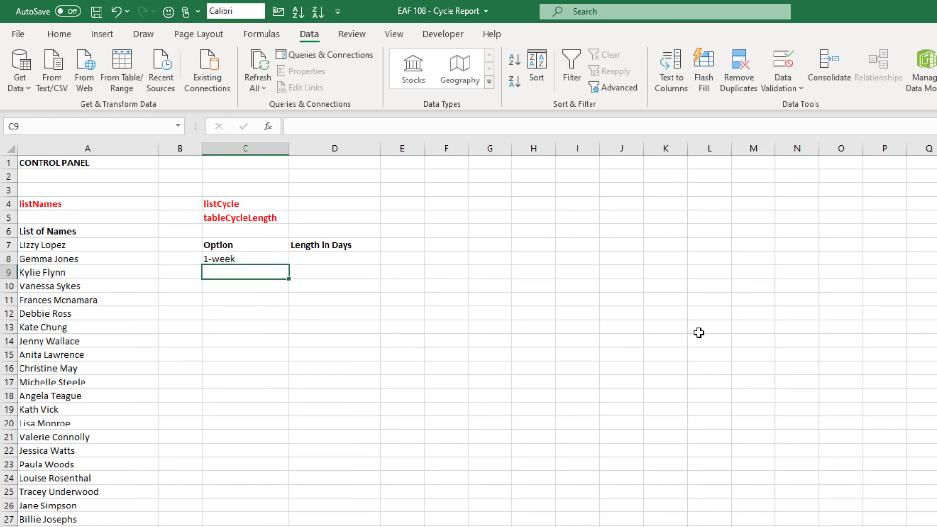
{"action": "type", "text": "2-weeks"}
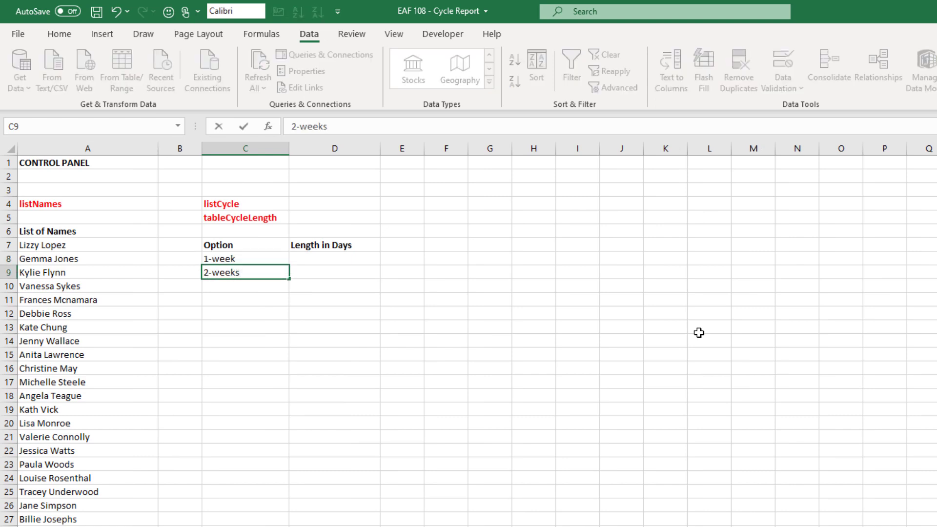
{"action": "key", "text": "Return"}
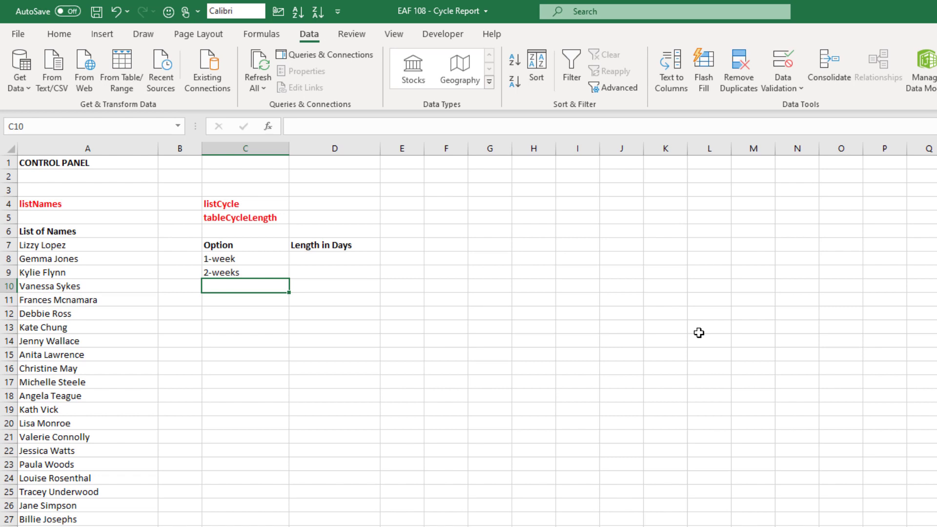
{"action": "type", "text": "4-weeks 6-weeks 12-weeks 13-weeks 26-weeks"}
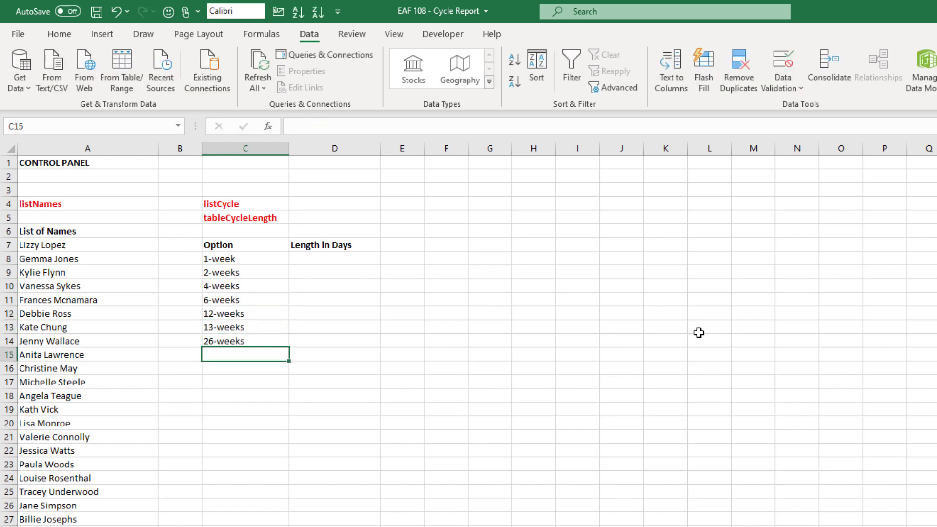
Step: Fill the Length in Days column D8:D14 with 7, 14, 28, 42, 84, 90 and 182
{"action": "left_click", "coordinate": [335, 262]}
{"action": "type", "text": "7"}
{"action": "key", "text": "Return"}
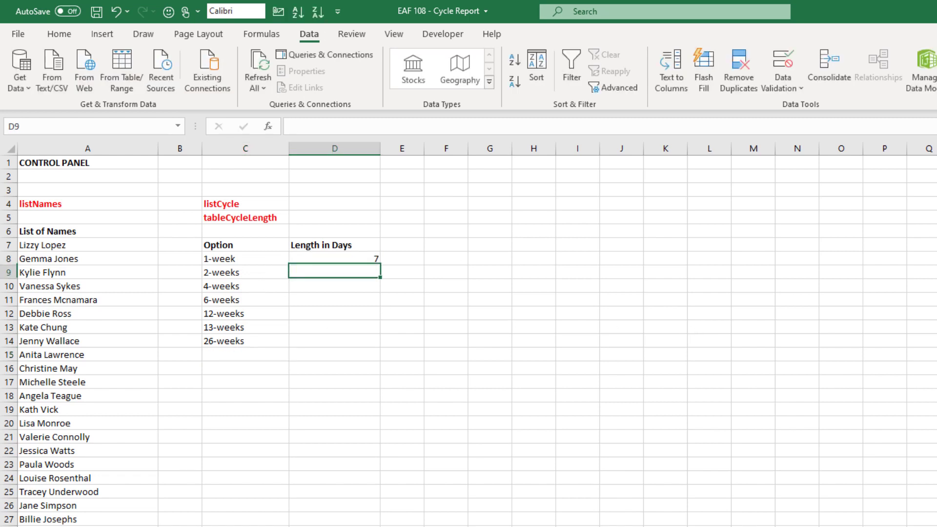
{"action": "type", "text": "14"}
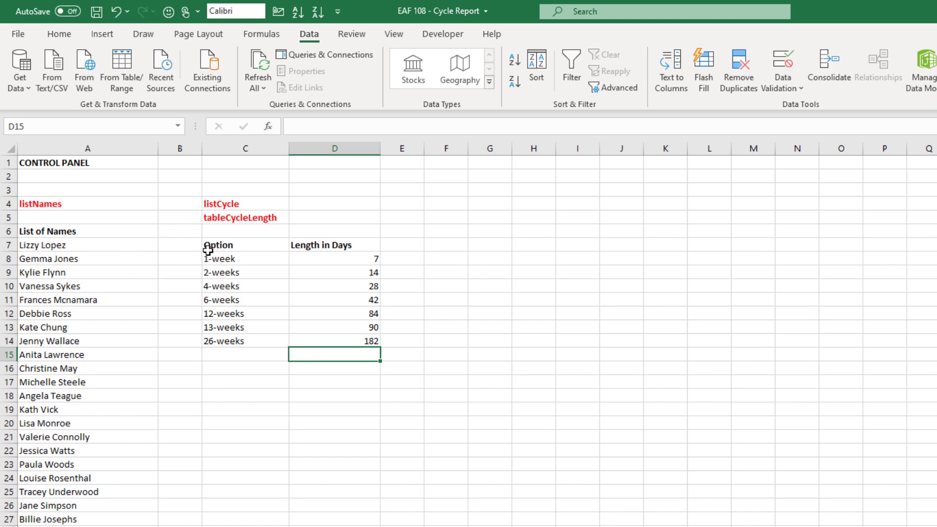
Step: Name the range of cycle options C8:C14 listCycle
{"action": "left_click_drag", "start_coordinate": [251, 255], "coordinate": [253, 338]}
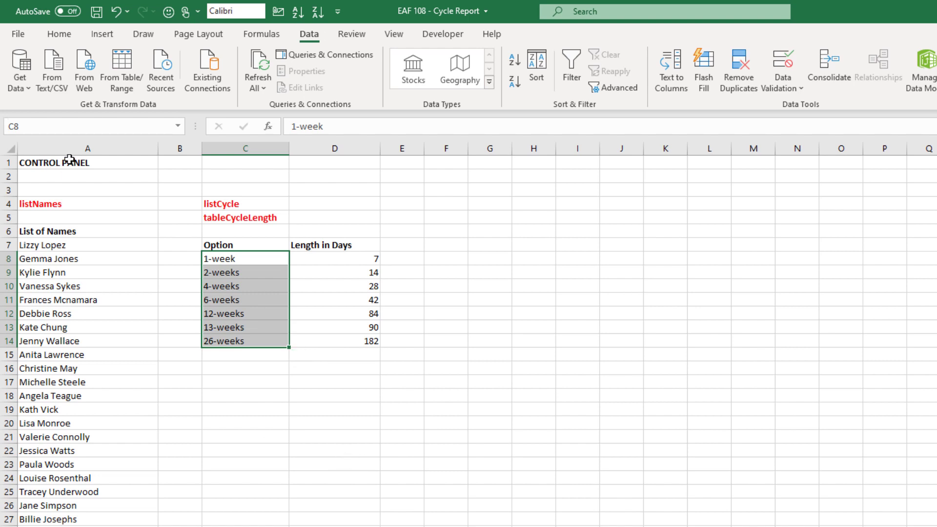
{"action": "left_click", "coordinate": [61, 126]}
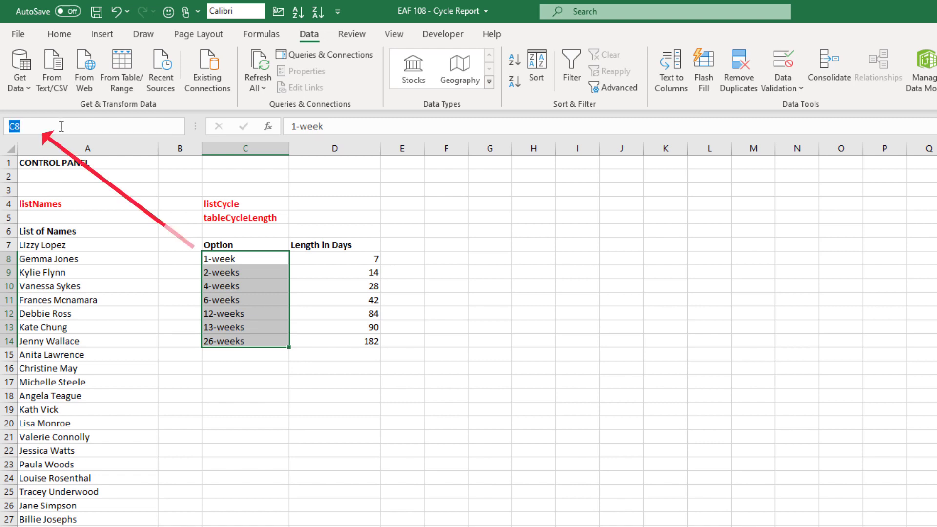
{"action": "type", "text": "listCycle"}
{"action": "key", "text": "Return"}
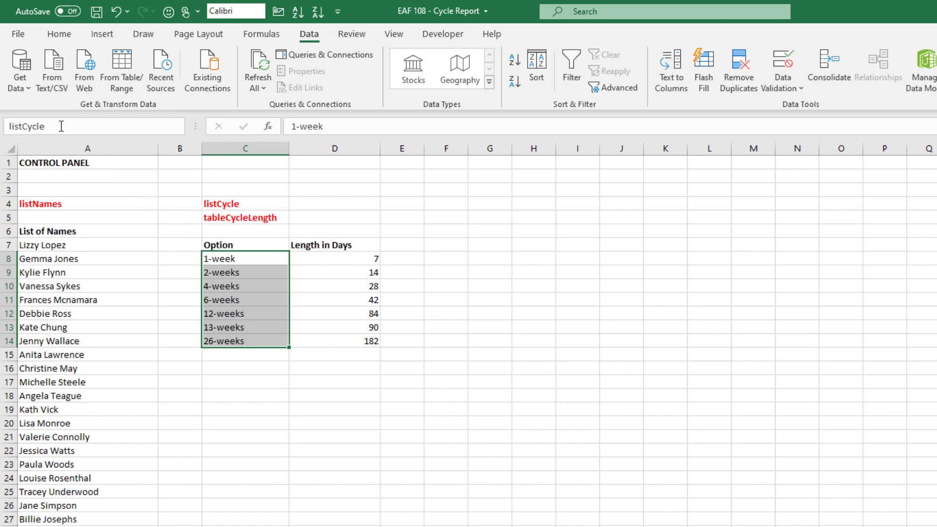
{"action": "key", "text": "Return"}
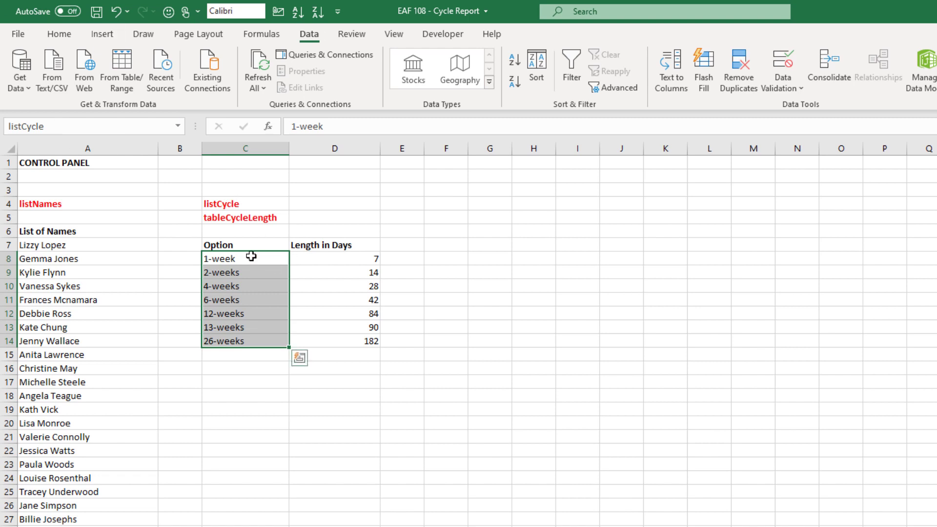
Step: Name the two-column range C8:D14 with options and day lengths tableCycleLength
{"action": "left_click_drag", "start_coordinate": [251, 258], "coordinate": [348, 340]}
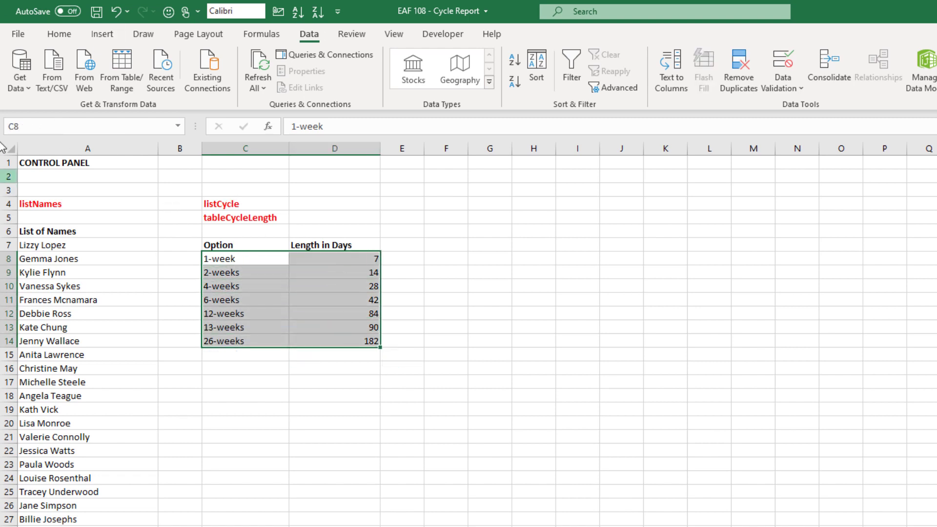
{"action": "left_click", "coordinate": [47, 127]}
{"action": "type", "text": "tableCycle"}
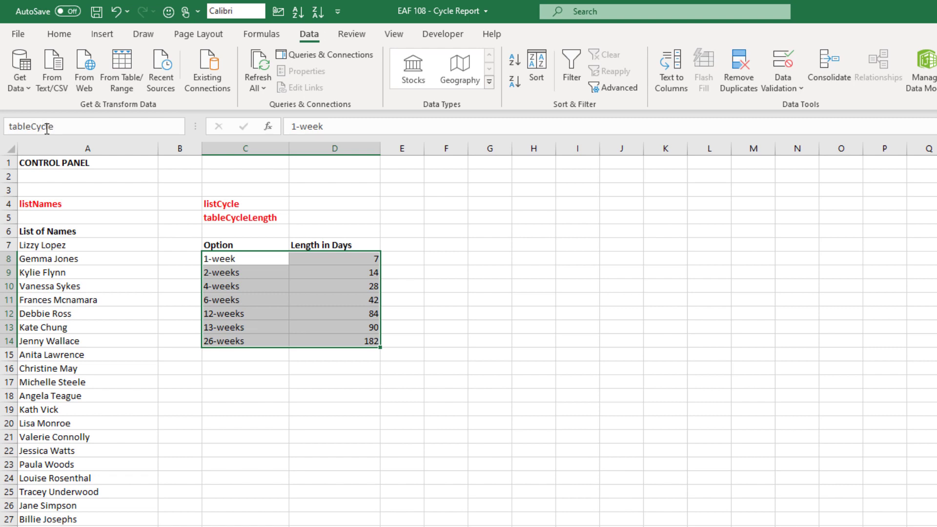
{"action": "type", "text": "Length"}
{"action": "key", "text": "Return"}
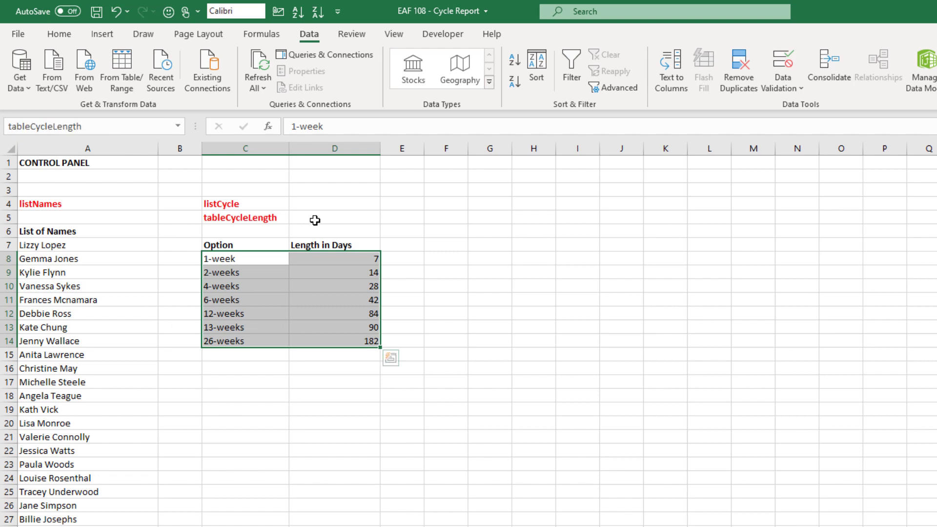
{"action": "left_click", "coordinate": [266, 175]}
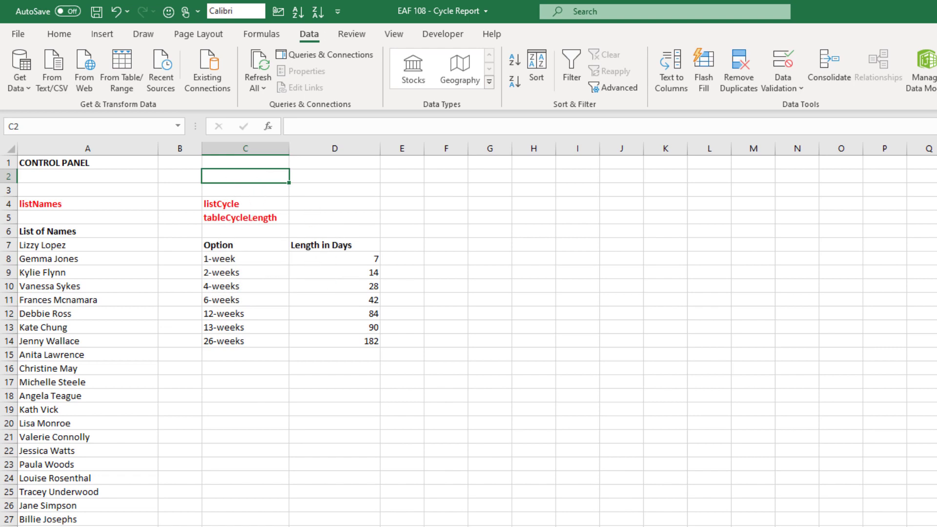
Step: Start data validation on the report sheet's cycle length cell A4 and allow only values from a List
{"action": "key", "text": "ctrl+Page_Up"}
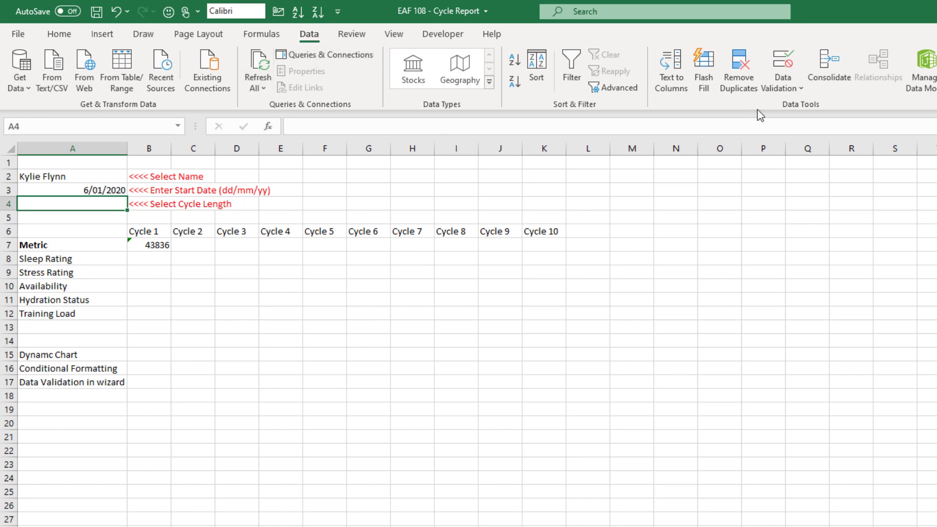
{"action": "left_click", "coordinate": [768, 90]}
{"action": "left_click", "coordinate": [779, 108]}
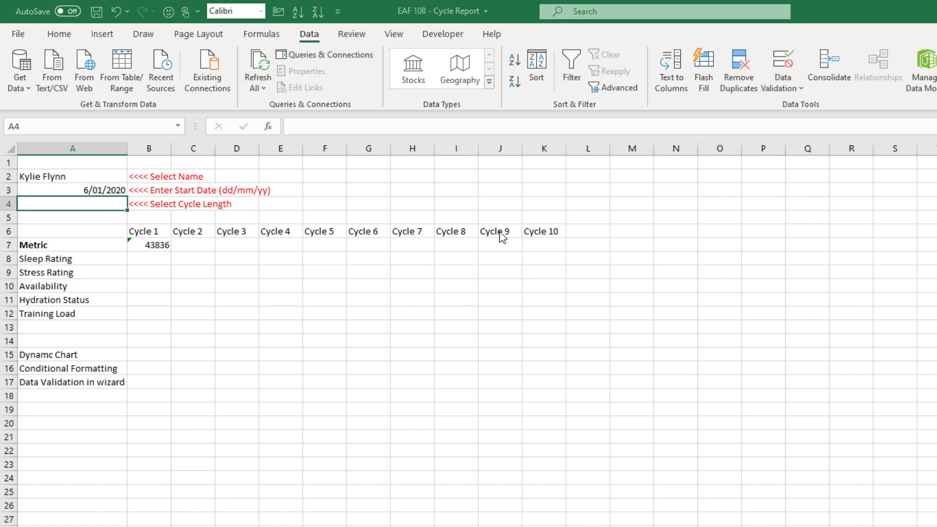
{"action": "left_click", "coordinate": [146, 276]}
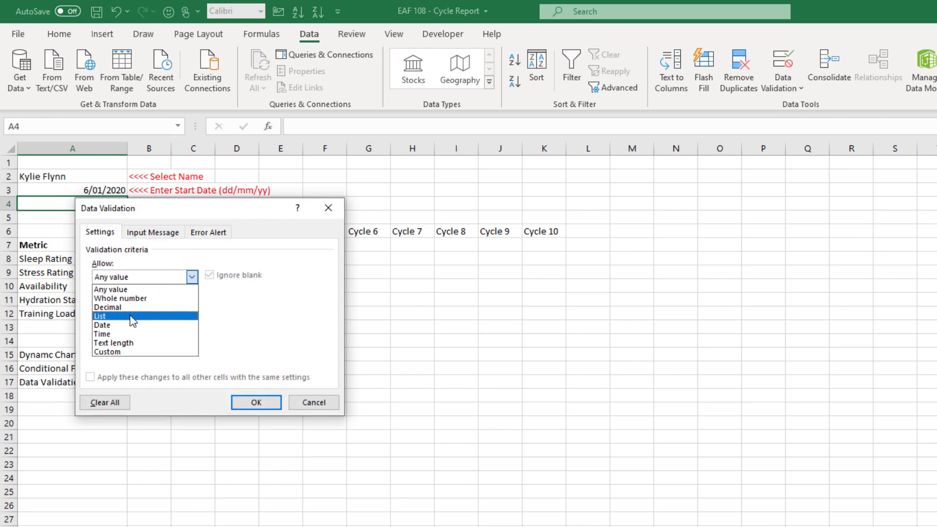
{"action": "left_click", "coordinate": [128, 316]}
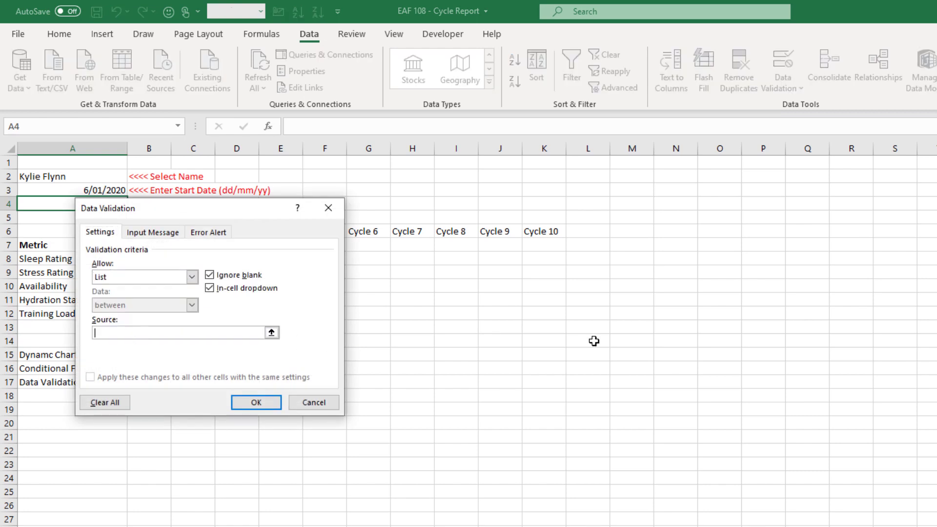
Step: Apply the validation with the named range =listCycle as source and choose 2-weeks in A4
{"action": "key", "text": "F3"}
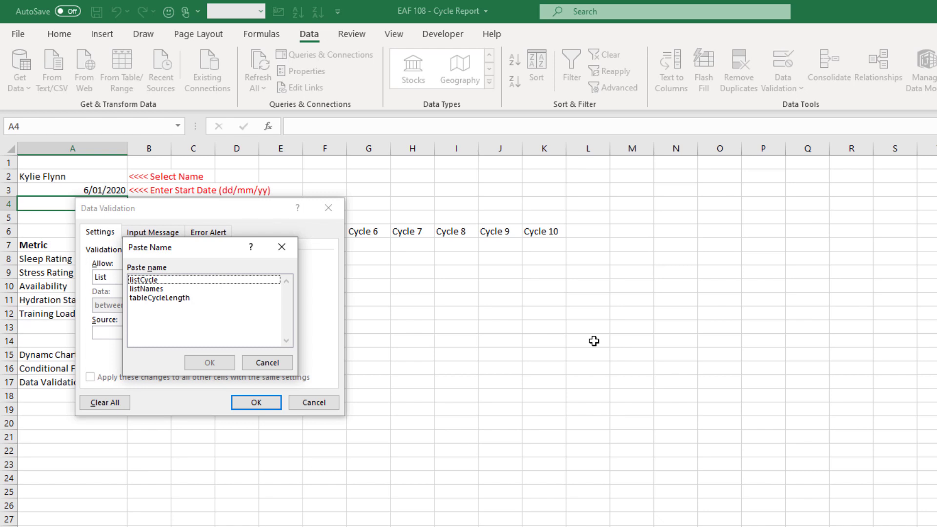
{"action": "double_click", "coordinate": [164, 281]}
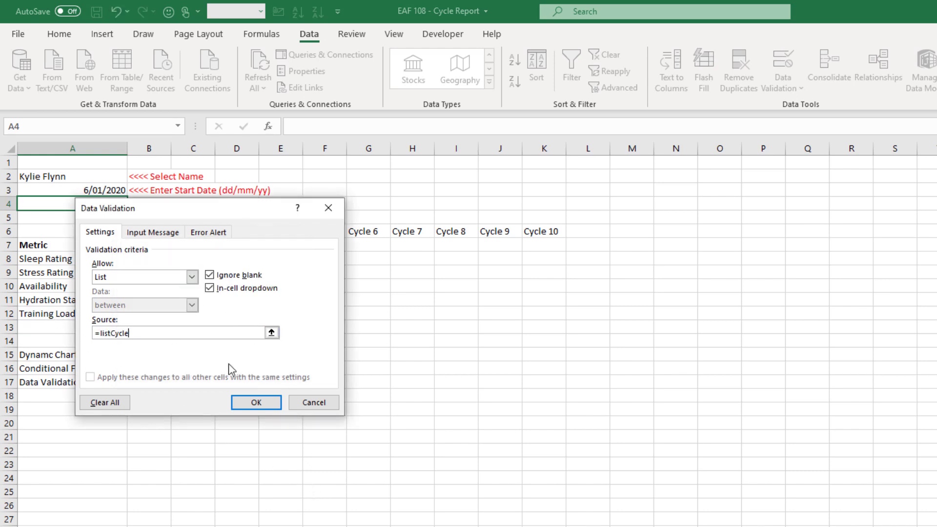
{"action": "left_click", "coordinate": [259, 403]}
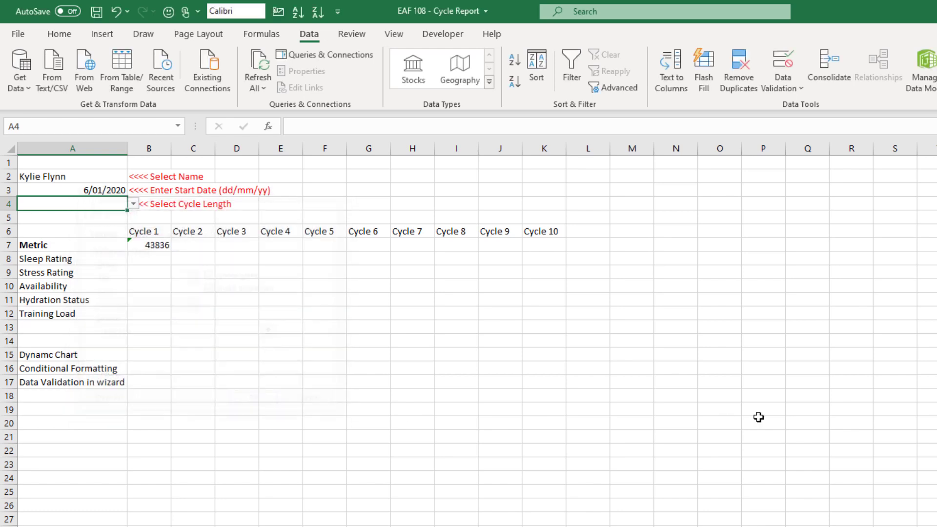
{"action": "left_click", "coordinate": [133, 206]}
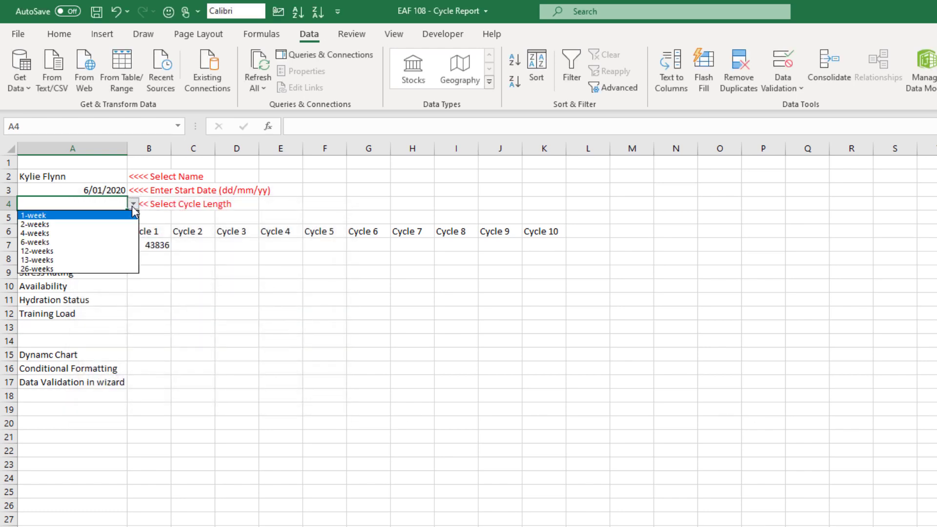
{"action": "left_click", "coordinate": [99, 224]}
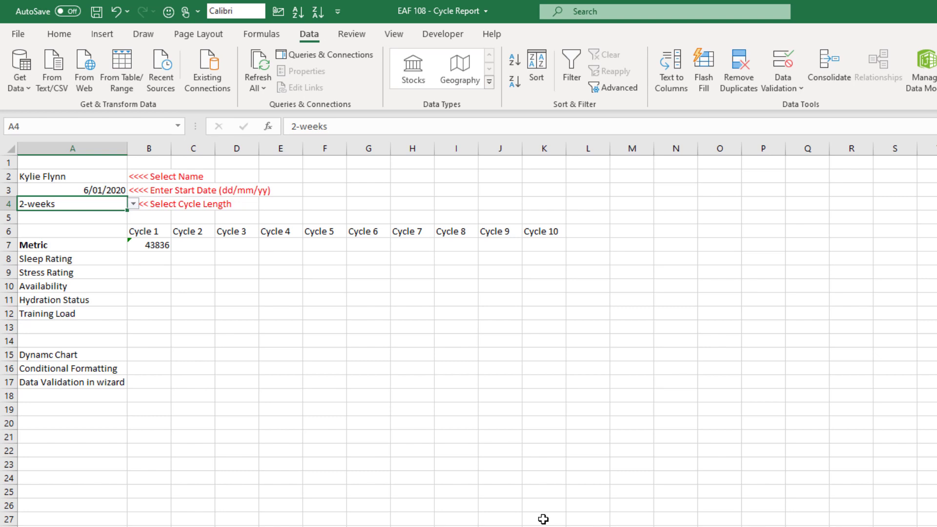
Step: Enter the date 1/1/1900 in the empty cell G2 and compare it with the start date in A3
{"action": "left_click", "coordinate": [151, 244]}
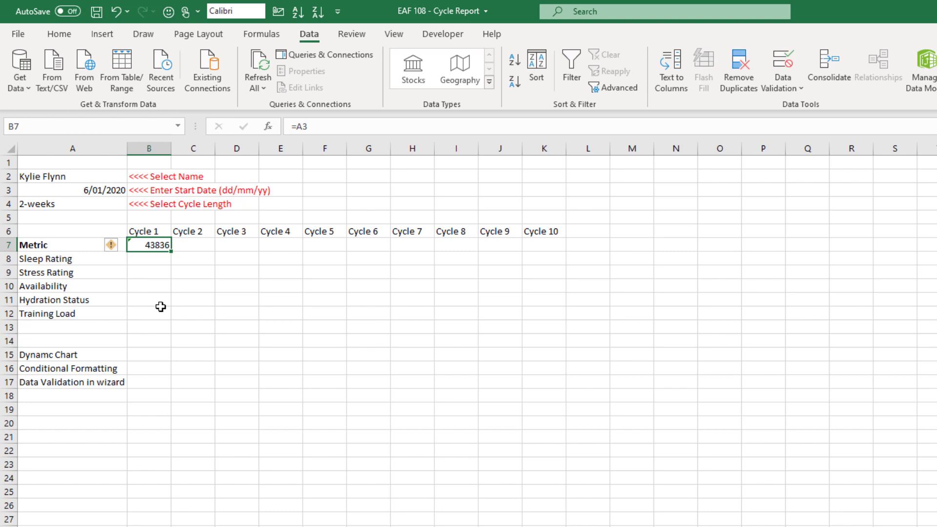
{"action": "left_click", "coordinate": [365, 176]}
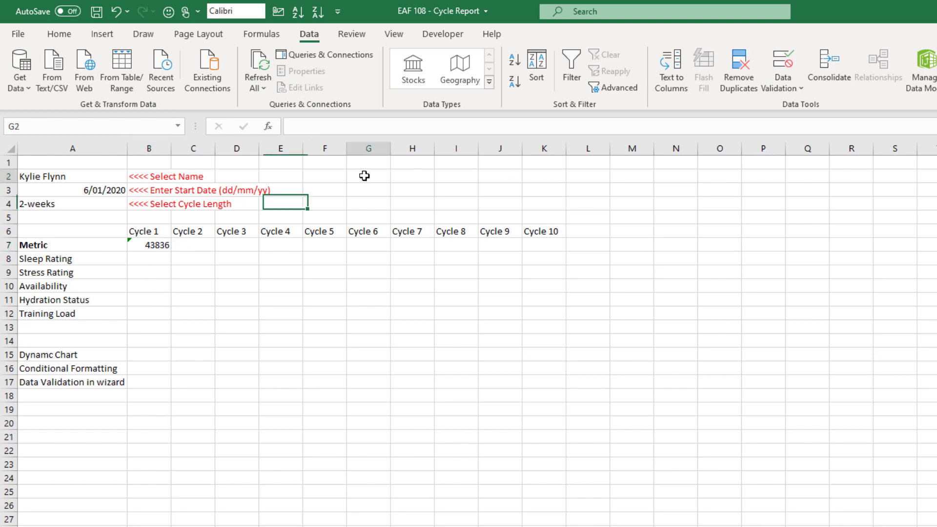
{"action": "type", "text": "1/1/"}
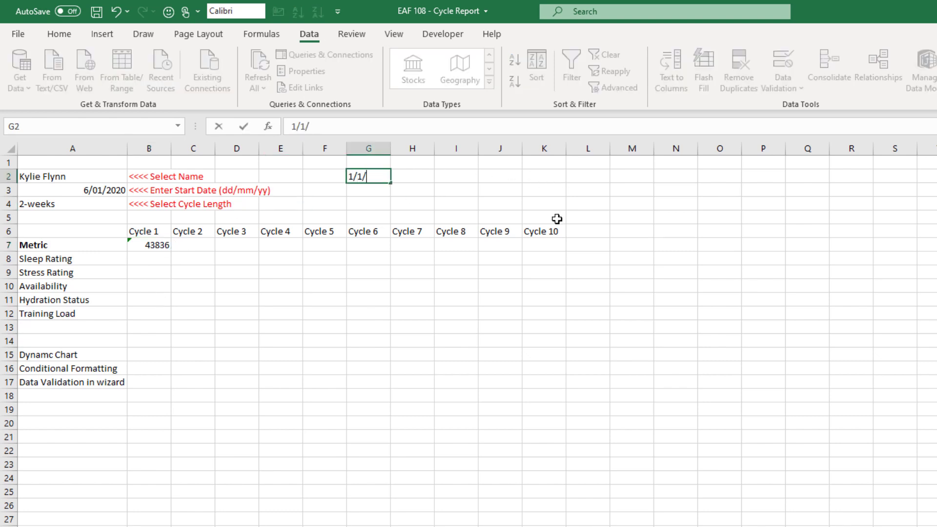
{"action": "type", "text": "1900"}
{"action": "key", "text": "ctrl+Return"}
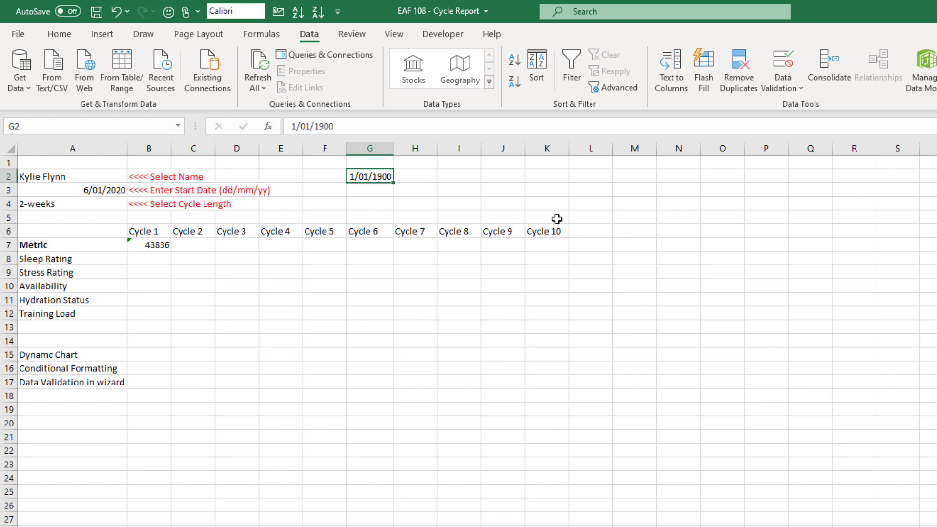
{"action": "left_click", "coordinate": [113, 192]}
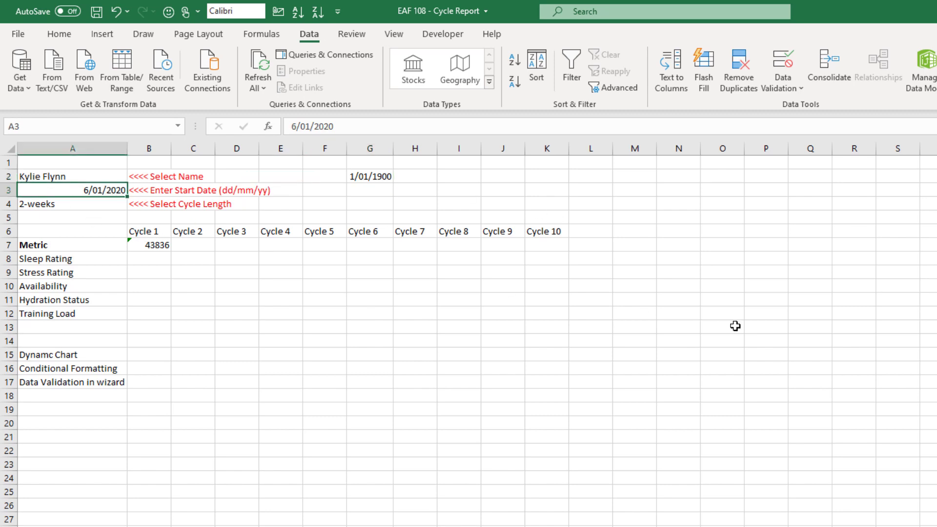
{"action": "left_click", "coordinate": [379, 177]}
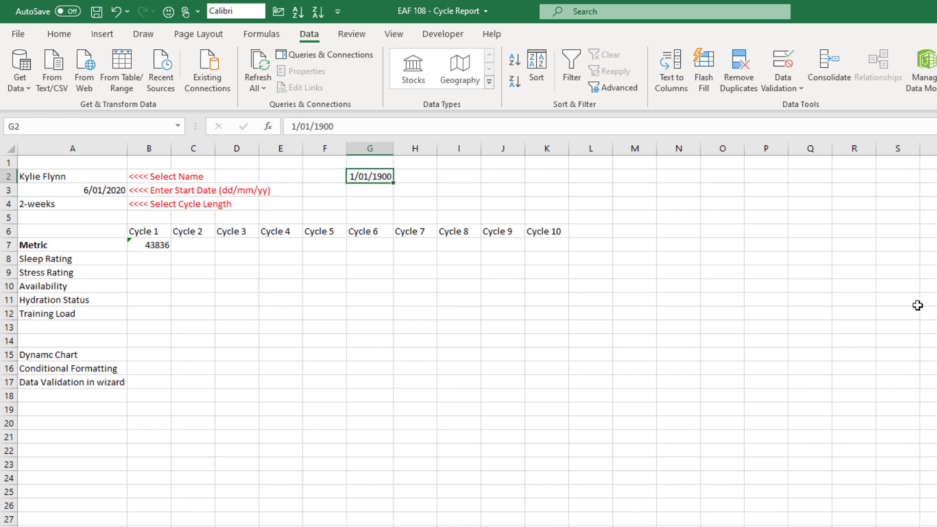
Step: Format the Cycle 1 value in B7 as a date
{"action": "left_click", "coordinate": [161, 246]}
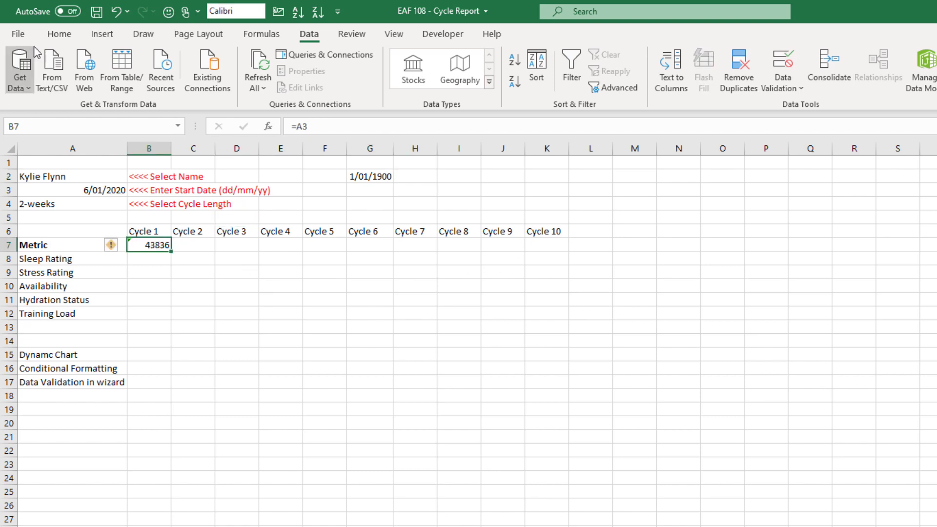
{"action": "left_click", "coordinate": [58, 34]}
{"action": "left_click", "coordinate": [550, 60]}
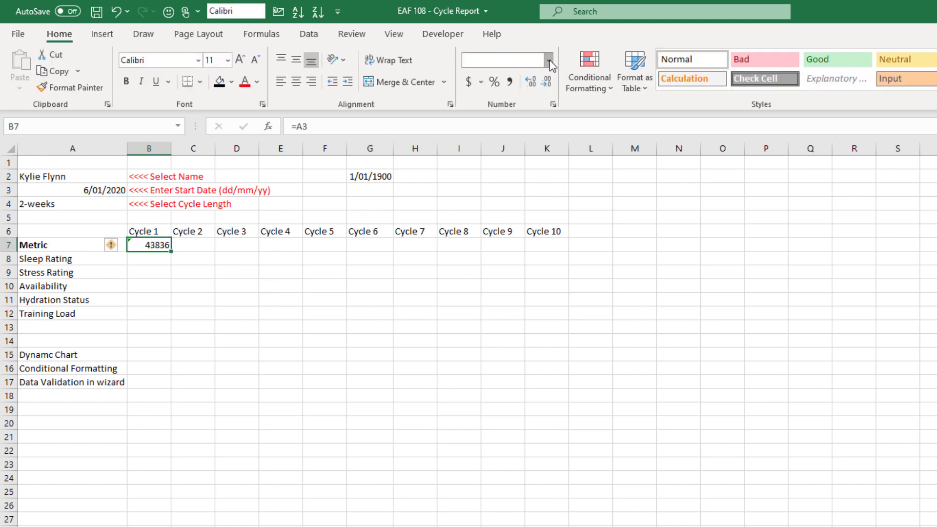
{"action": "left_click", "coordinate": [530, 230]}
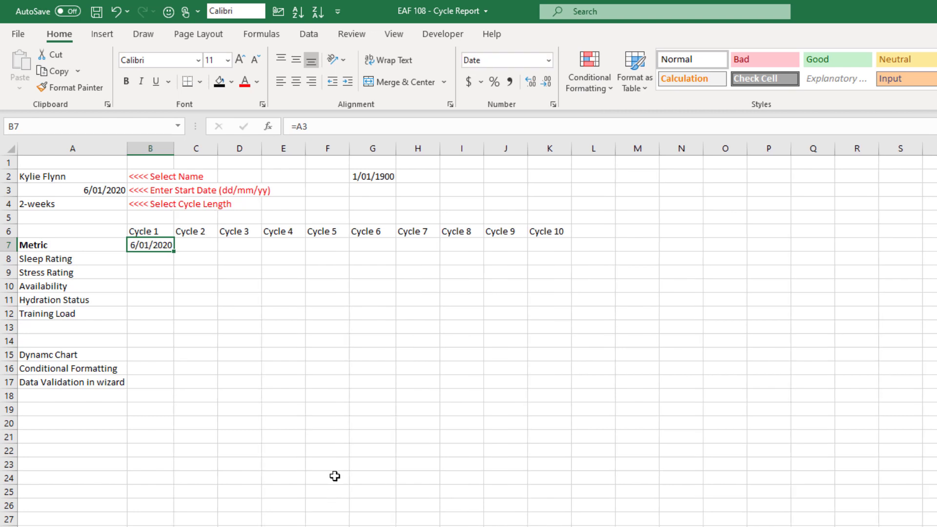
{"action": "left_click", "coordinate": [202, 241]}
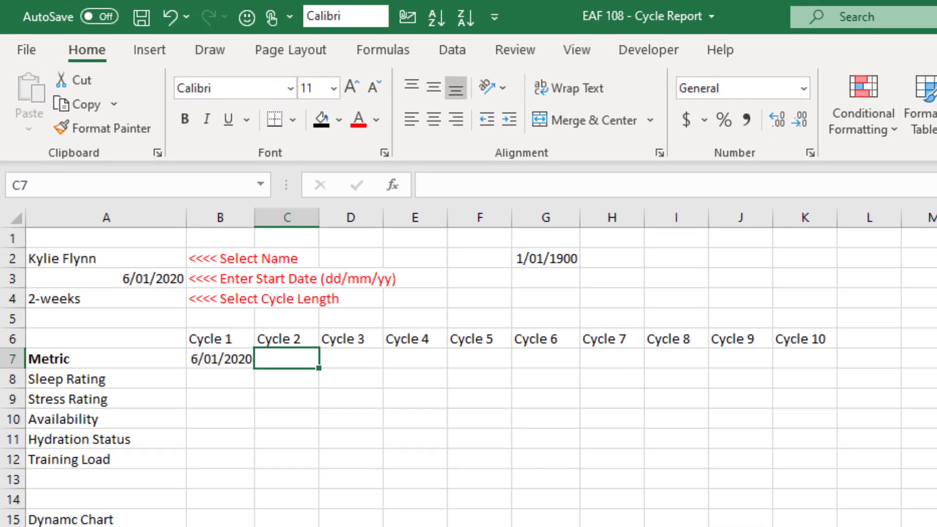
Step: Calculate the Cycle 2 start date in C7 with =B7+VLOOKUP($A$4,tableCycleLength,2,0)
{"action": "type", "text": "="}
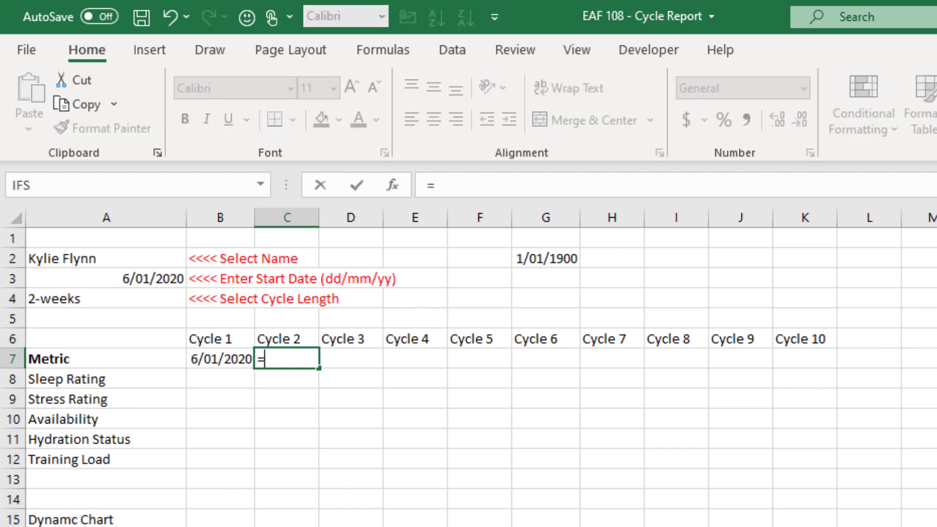
{"action": "left_click", "coordinate": [217, 363]}
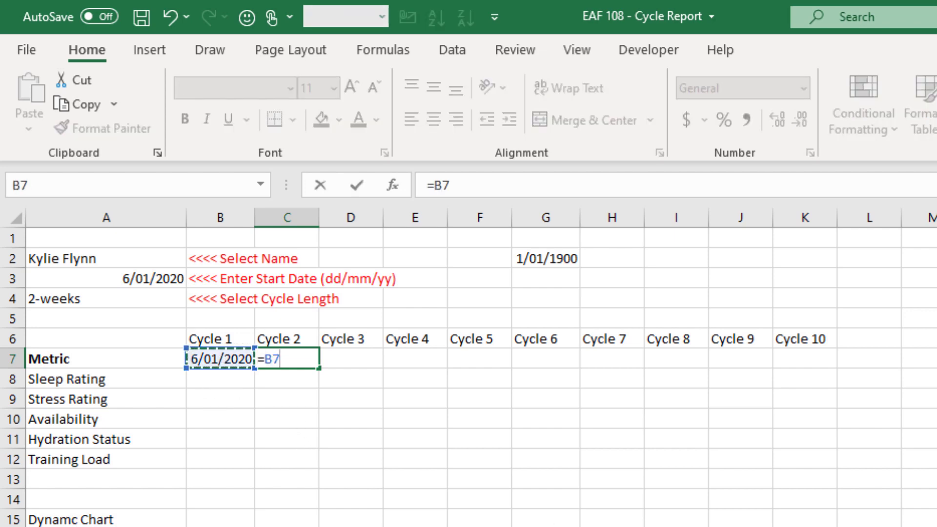
{"action": "type", "text": "+"}
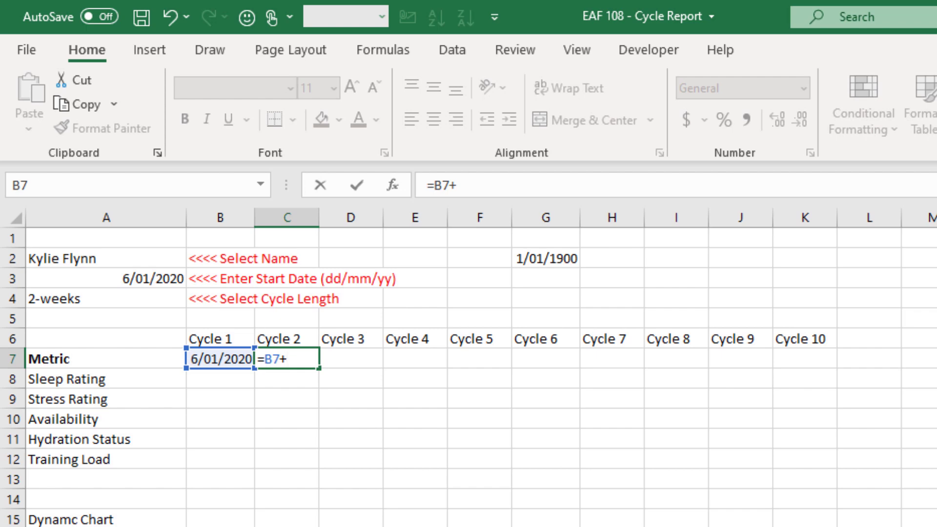
{"action": "type", "text": "vl"}
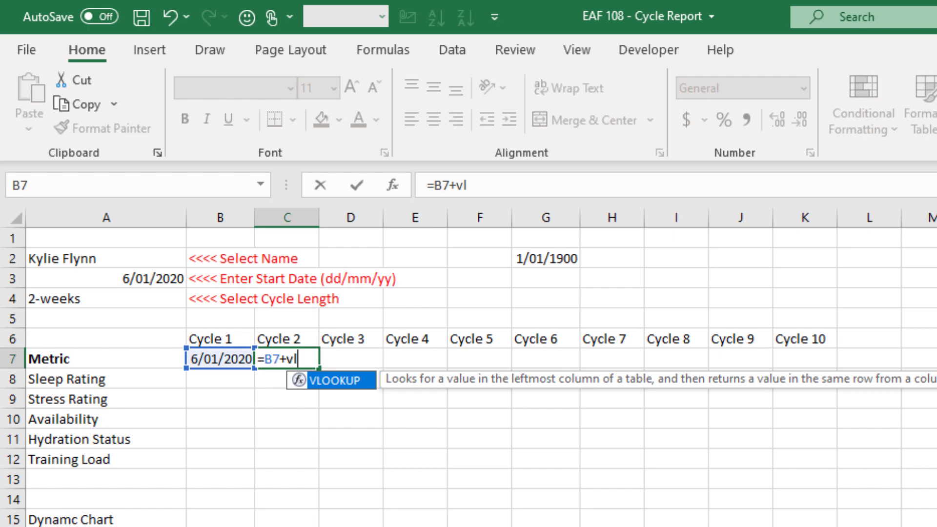
{"action": "key", "text": "Tab"}
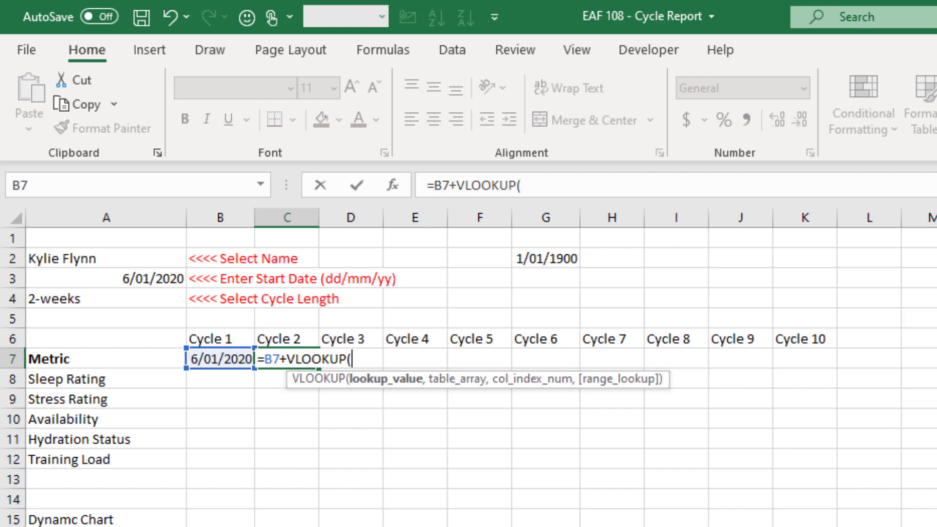
{"action": "left_click", "coordinate": [77, 299]}
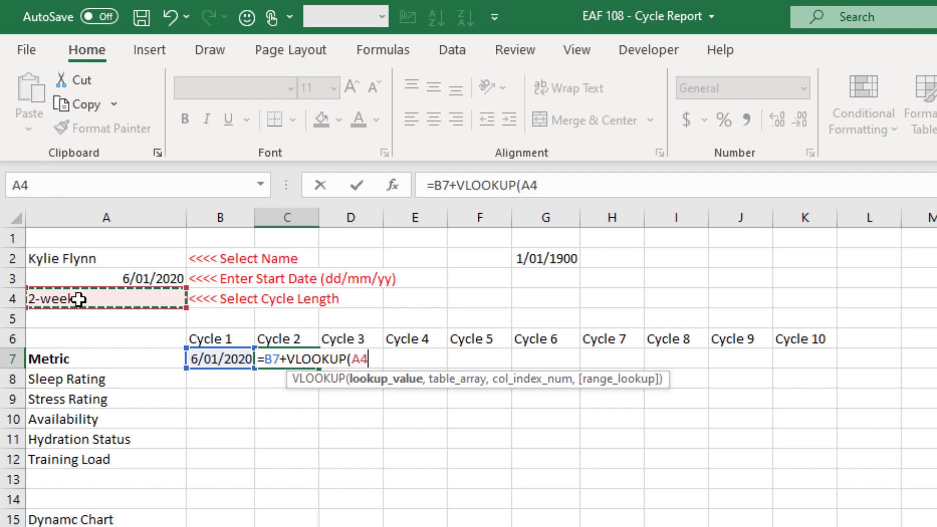
{"action": "key", "text": "F4"}
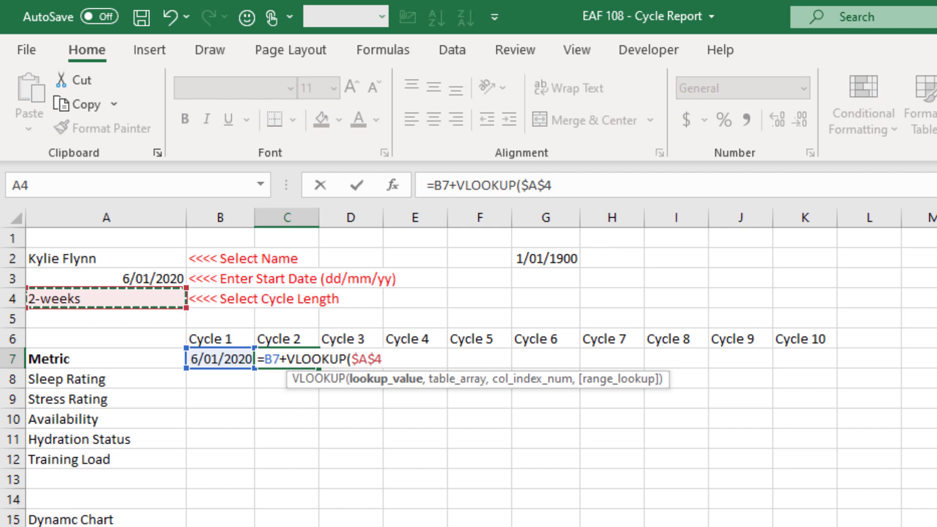
{"action": "type", "text": ","}
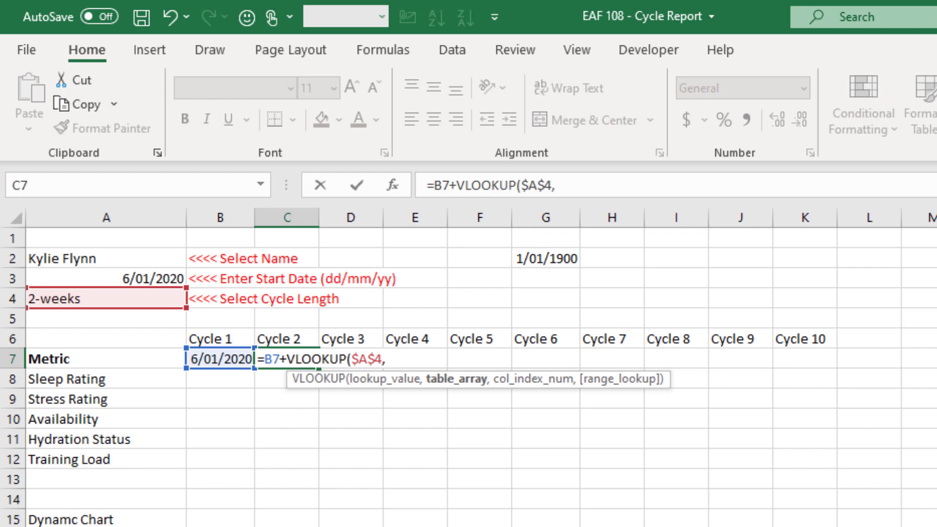
{"action": "type", "text": "tab"}
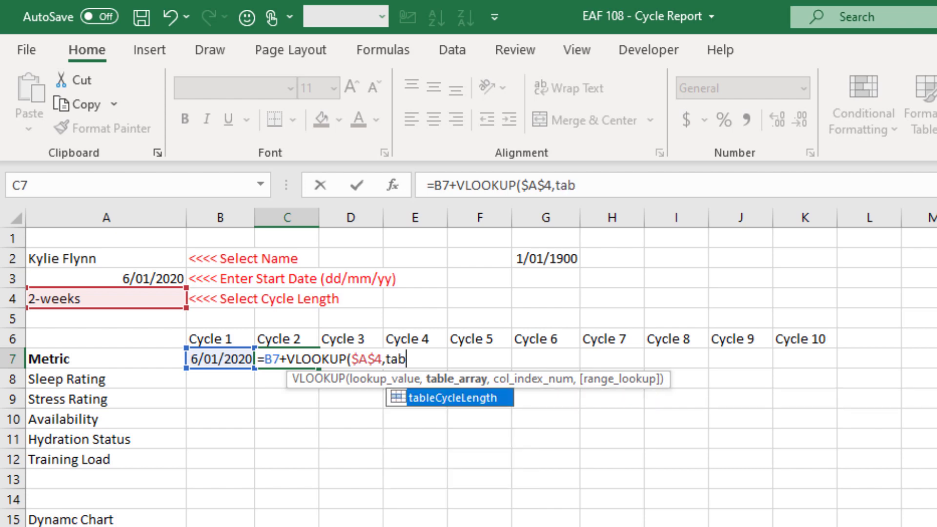
{"action": "key", "text": "Tab"}
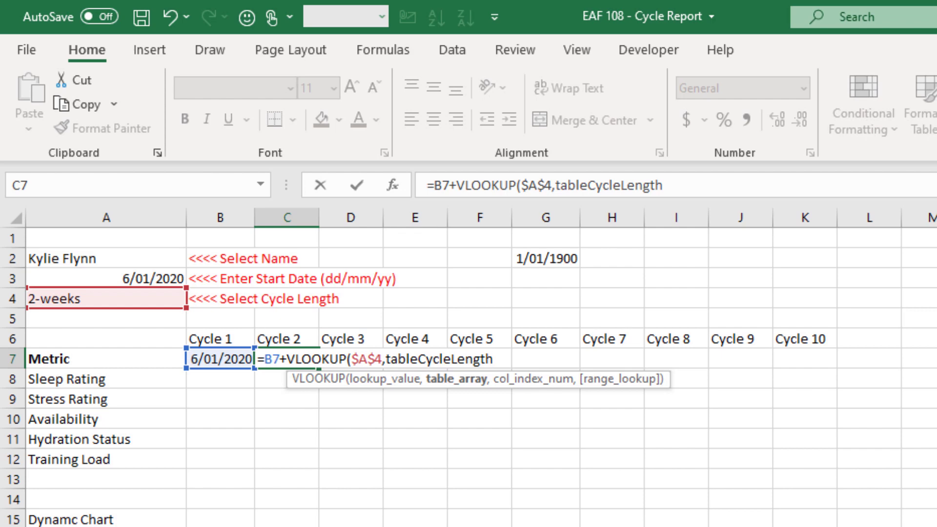
{"action": "type", "text": ","}
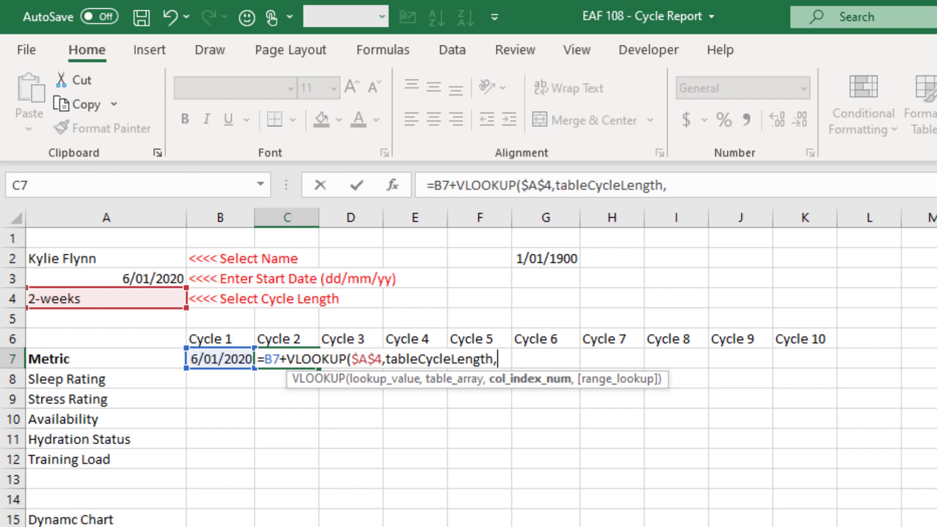
{"action": "type", "text": "2,0)"}
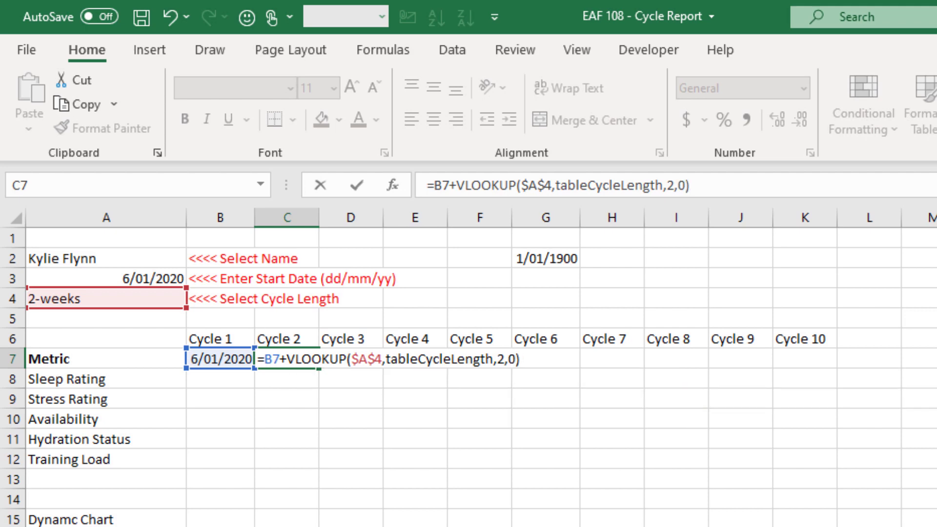
{"action": "key", "text": "Return"}
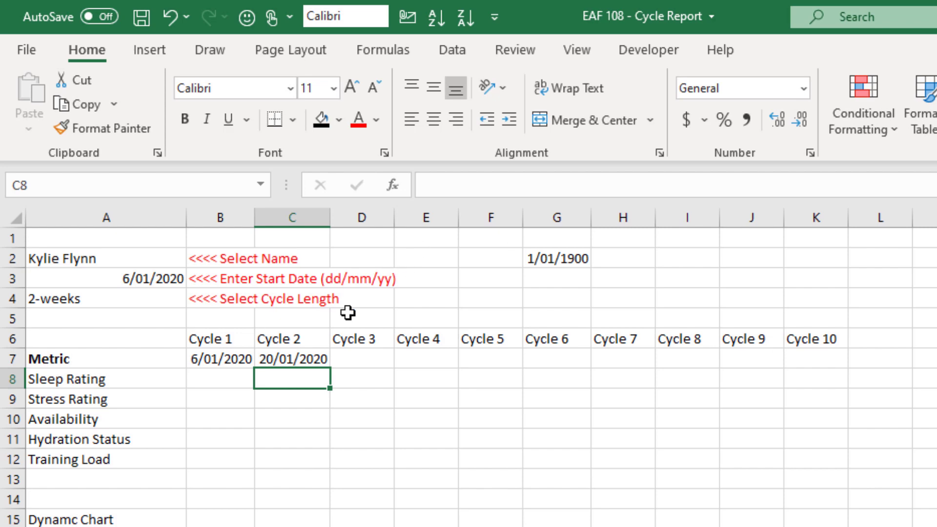
Step: Test the Cycle 2 date by switching the cycle length in A4 to 1-week, 12-weeks and back to 2-weeks
{"action": "left_click", "coordinate": [173, 299]}
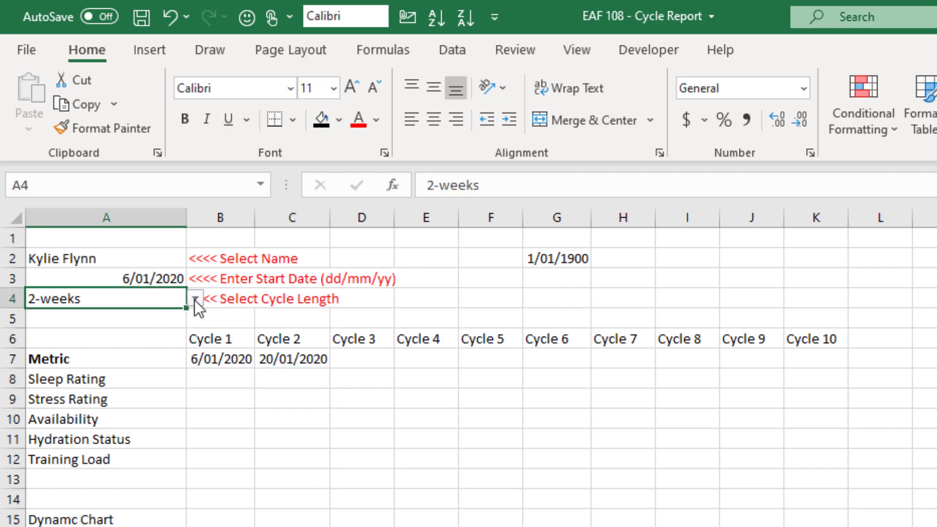
{"action": "left_click", "coordinate": [194, 299]}
{"action": "left_click", "coordinate": [129, 314]}
{"action": "left_click", "coordinate": [195, 299]}
{"action": "left_click", "coordinate": [84, 373]}
{"action": "left_click", "coordinate": [195, 298]}
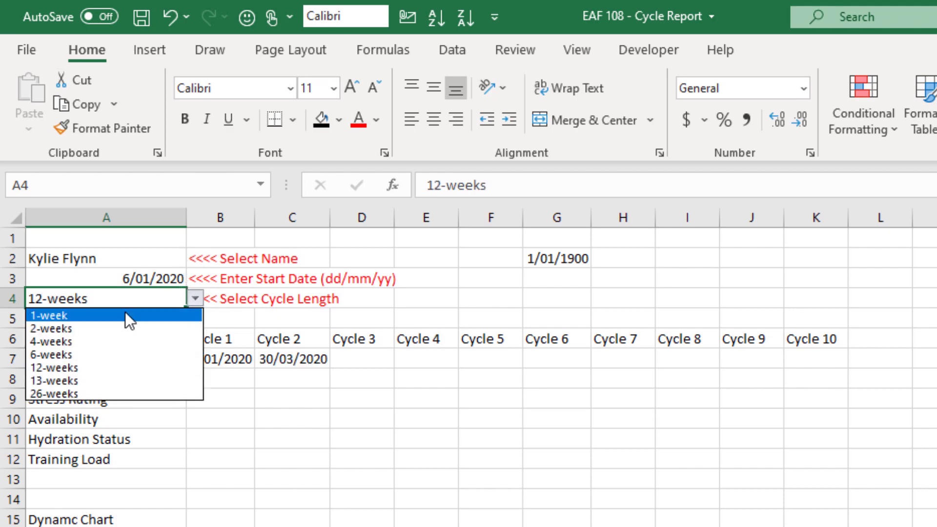
{"action": "left_click", "coordinate": [121, 327]}
Step: Fill the C7 date formula across to Cycle 10 in K7 and widen columns B to K equally to fit the dates
{"action": "left_click", "coordinate": [323, 364]}
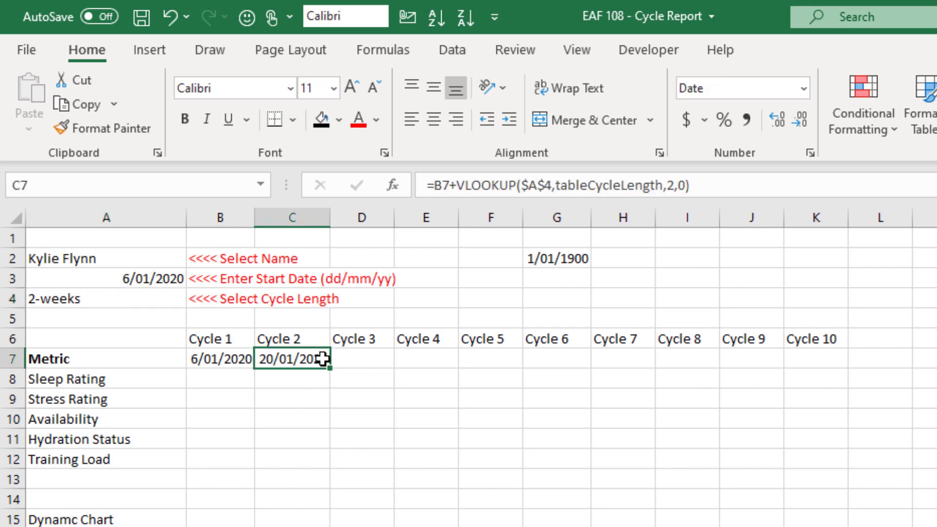
{"action": "left_click_drag", "start_coordinate": [330, 369], "coordinate": [856, 410]}
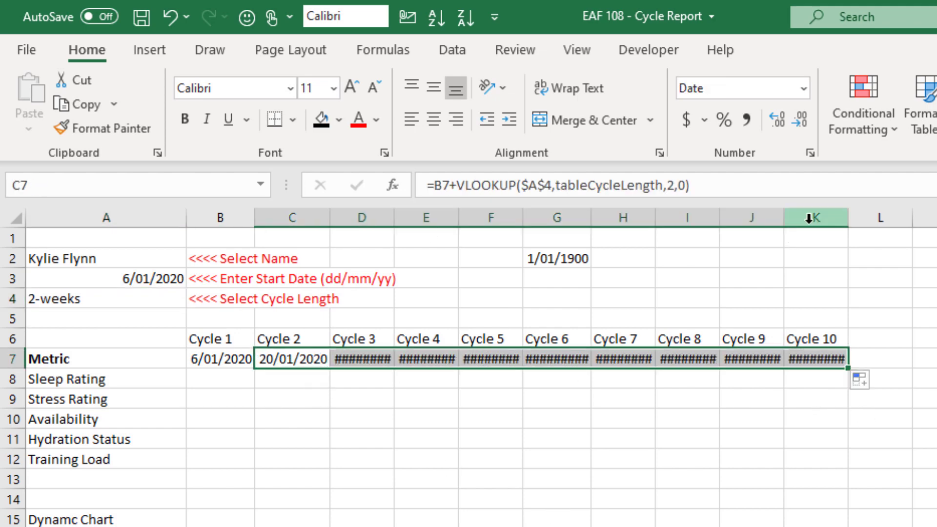
{"action": "left_click_drag", "start_coordinate": [810, 215], "coordinate": [270, 217]}
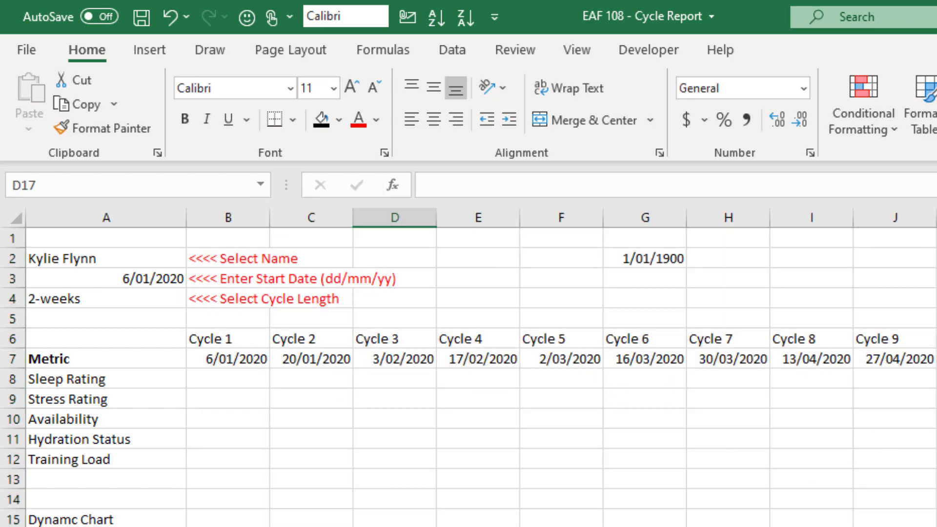
{"action": "left_click", "coordinate": [270, 358]}
Step: Try 1-week as the cycle length in A4 and settle on 4-weeks
{"action": "left_click", "coordinate": [159, 298]}
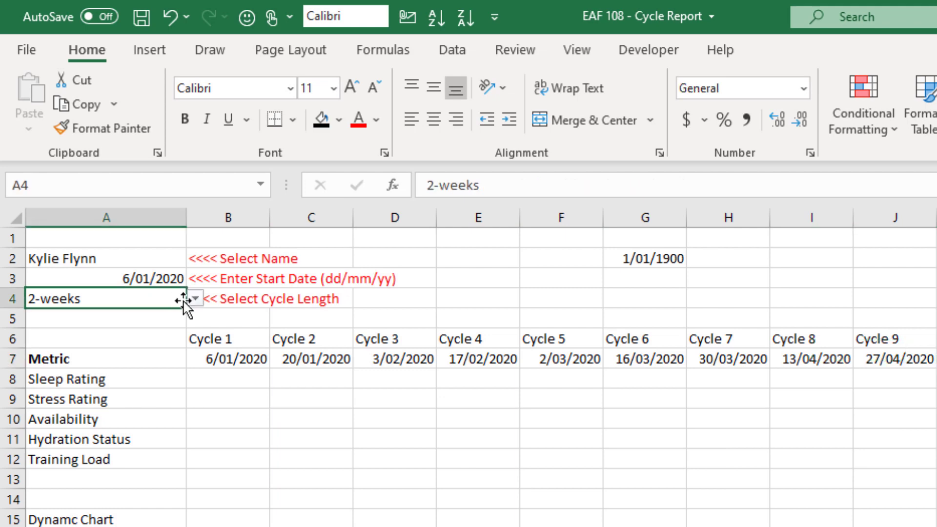
{"action": "left_click", "coordinate": [191, 300]}
{"action": "left_click", "coordinate": [154, 312]}
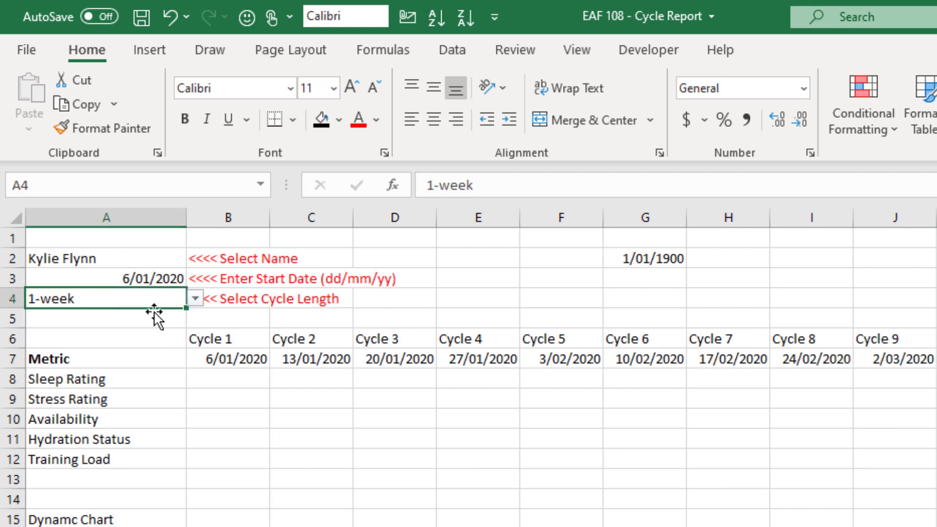
{"action": "left_click", "coordinate": [195, 298]}
{"action": "left_click", "coordinate": [136, 344]}
{"action": "left_click", "coordinate": [732, 526]}
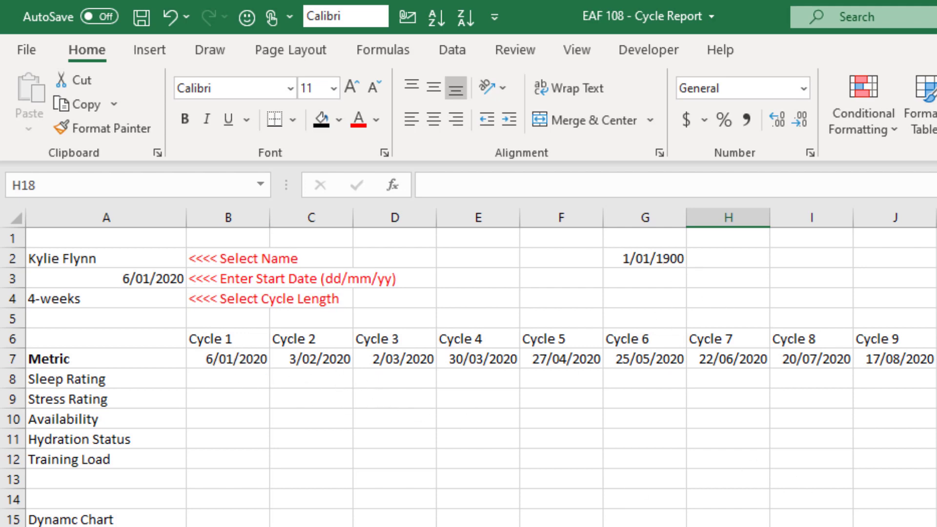
Step: Begin an AVERAGEIFS formula in B8 for the Cycle 1 sleep rating, with TBL_Data[Sleep Rating] as the average range
{"action": "left_click", "coordinate": [225, 379]}
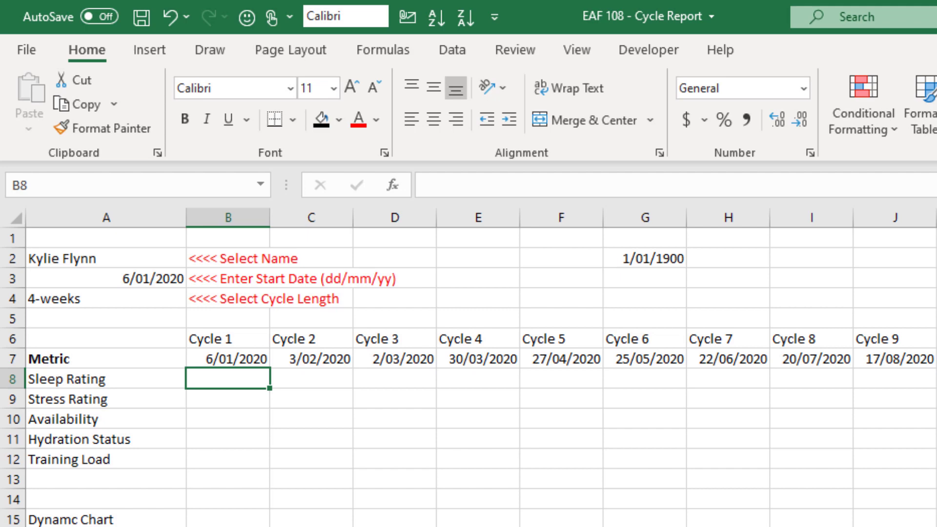
{"action": "type", "text": "="}
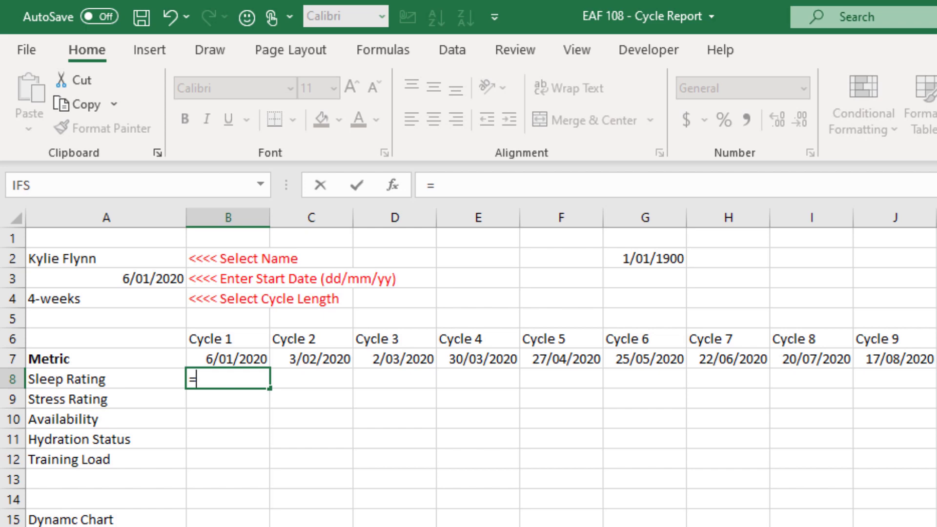
{"action": "type", "text": "average"}
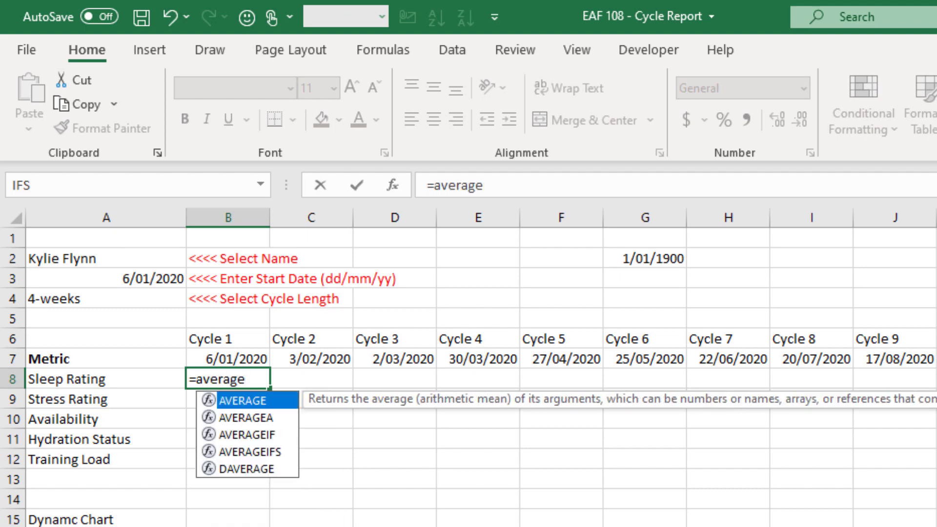
{"action": "type", "text": "ifs"}
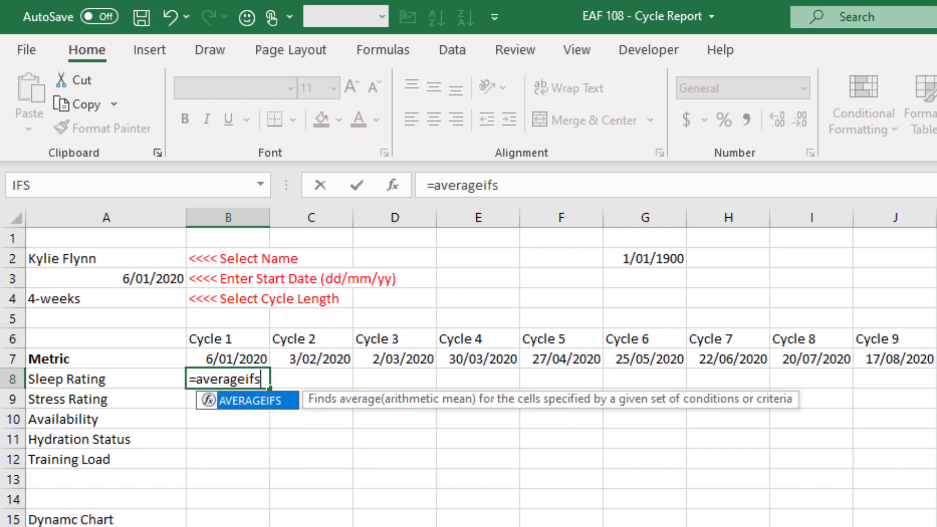
{"action": "type", "text": "("}
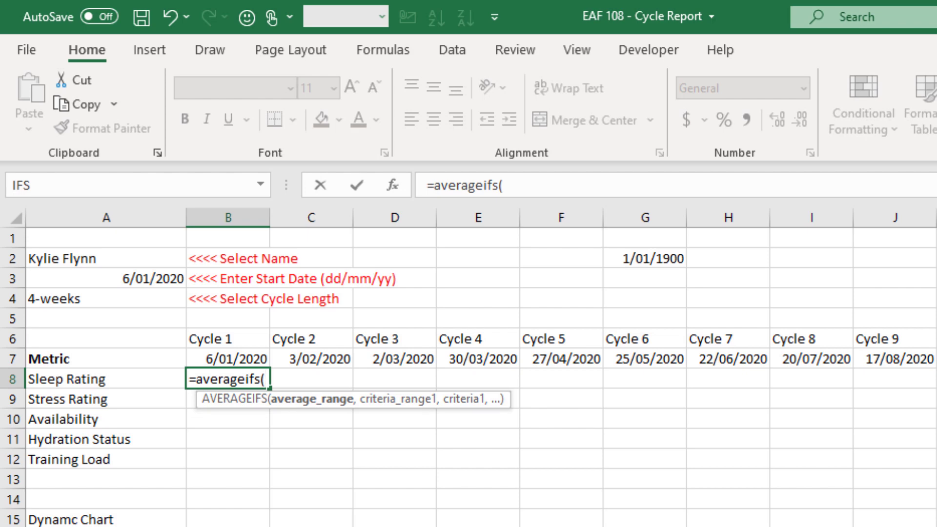
{"action": "type", "text": "tbl"}
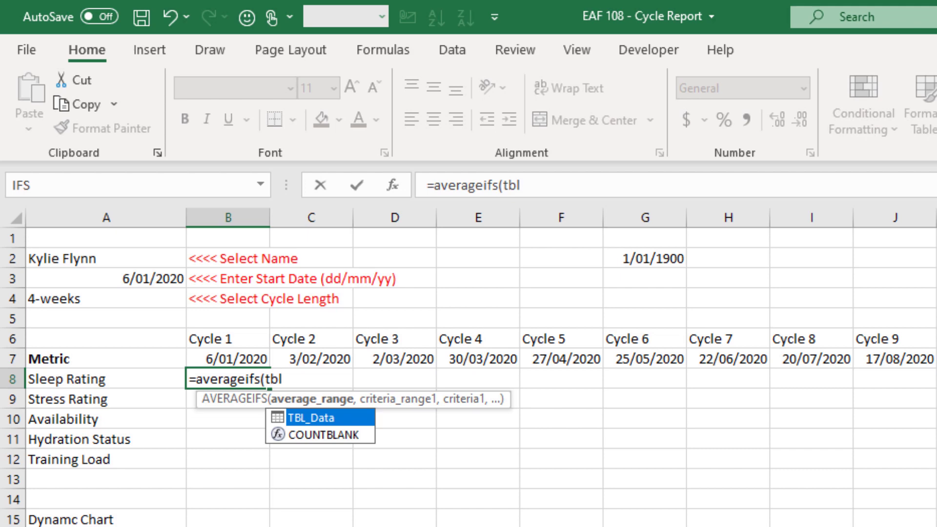
{"action": "key", "text": "Tab"}
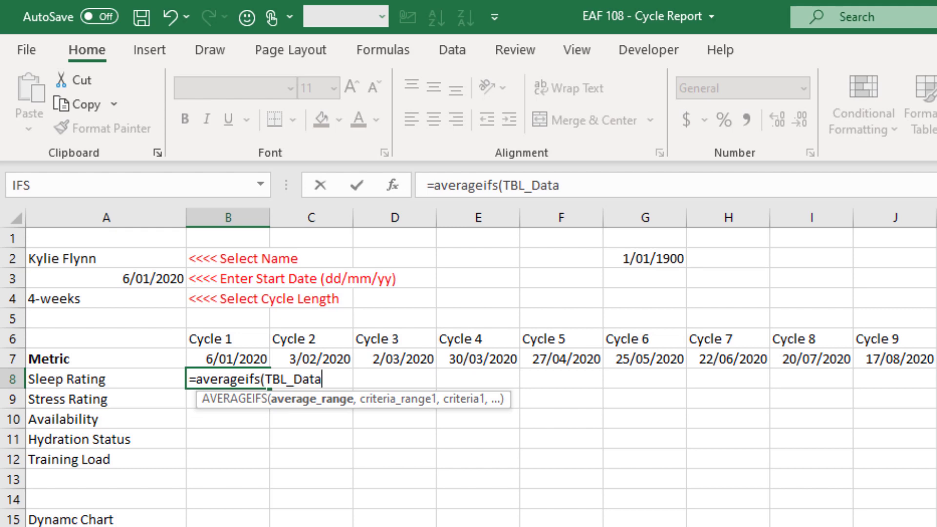
{"action": "type", "text": "["}
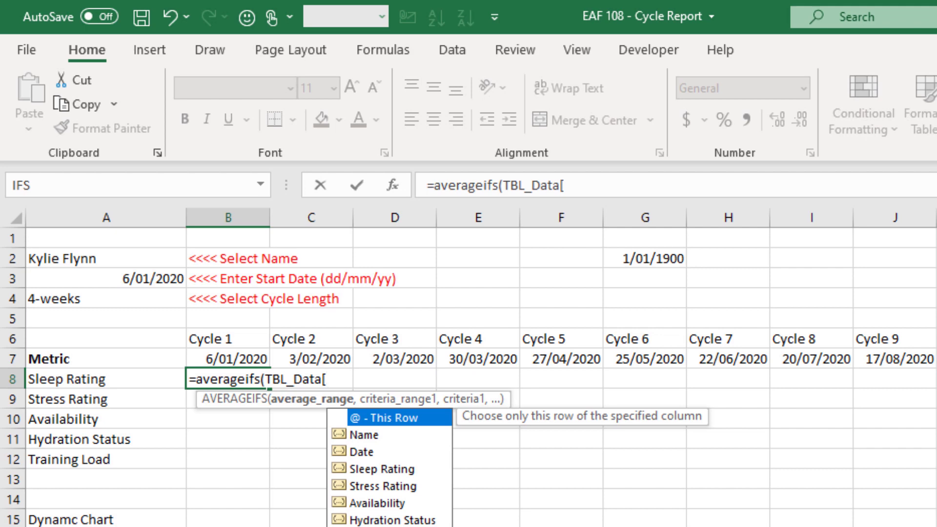
{"action": "key", "text": "Down"}
{"action": "key", "text": "Down"}
{"action": "key", "text": "Down"}
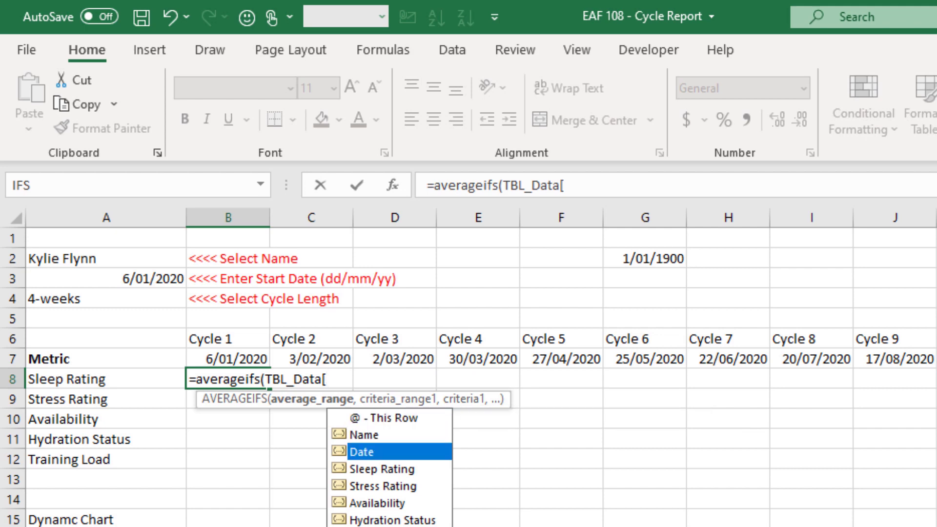
{"action": "key", "text": "Tab"}
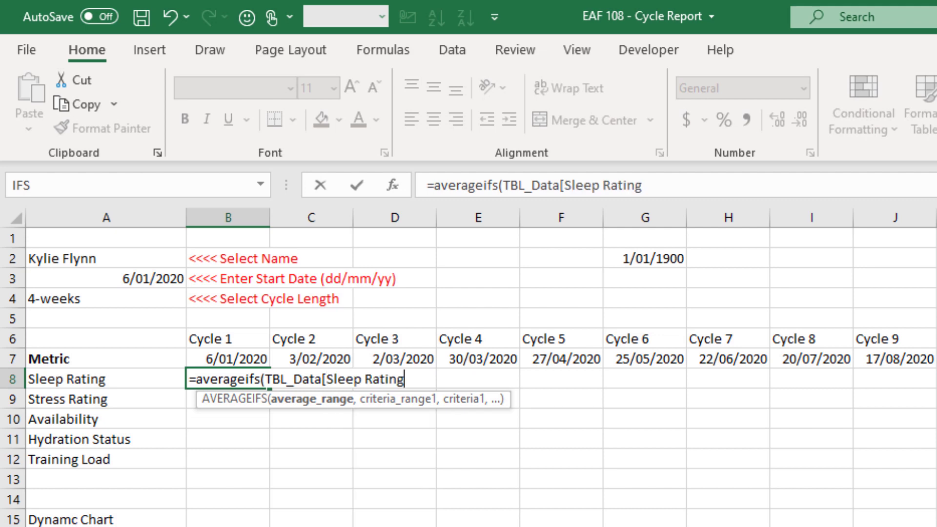
{"action": "type", "text": "],"}
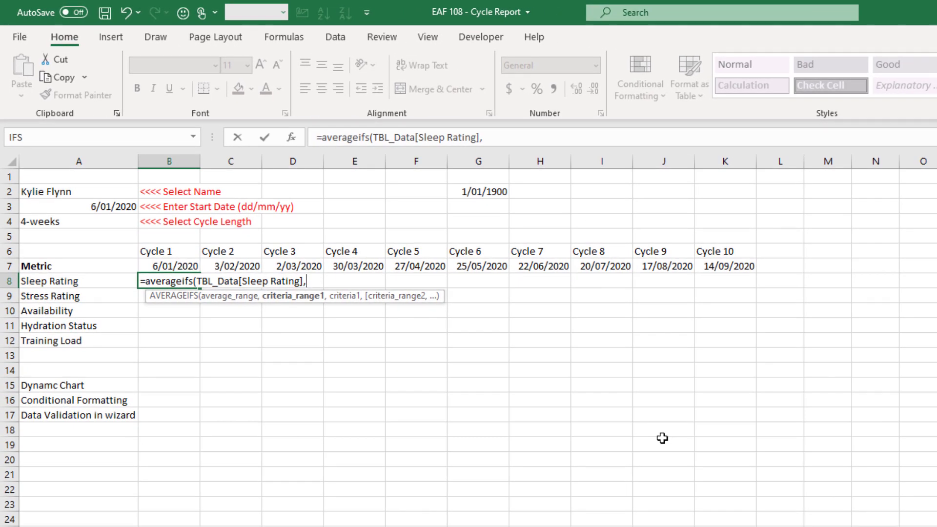
Step: Add the first criterion to the B8 AVERAGEIFS formula, matching TBL_Data[Name] against $A$2
{"action": "type", "text": "TBL_Data"}
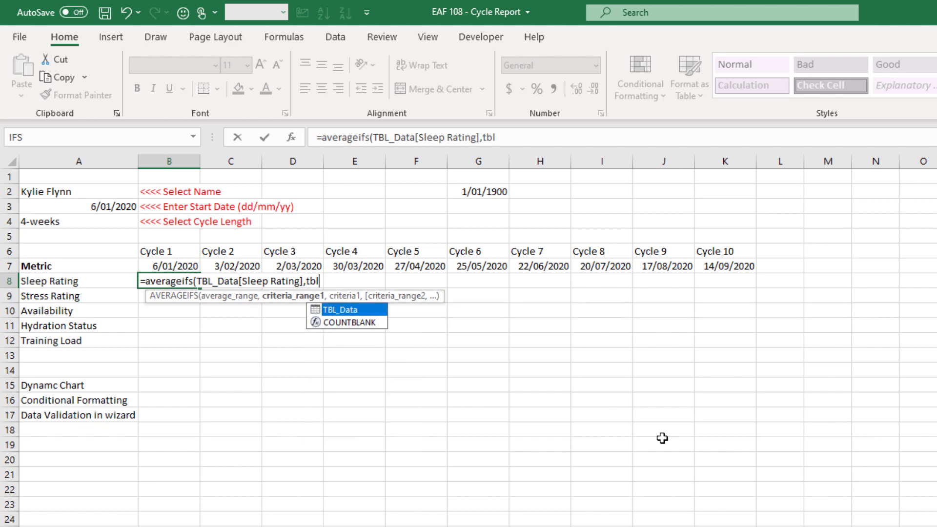
{"action": "type", "text": "["}
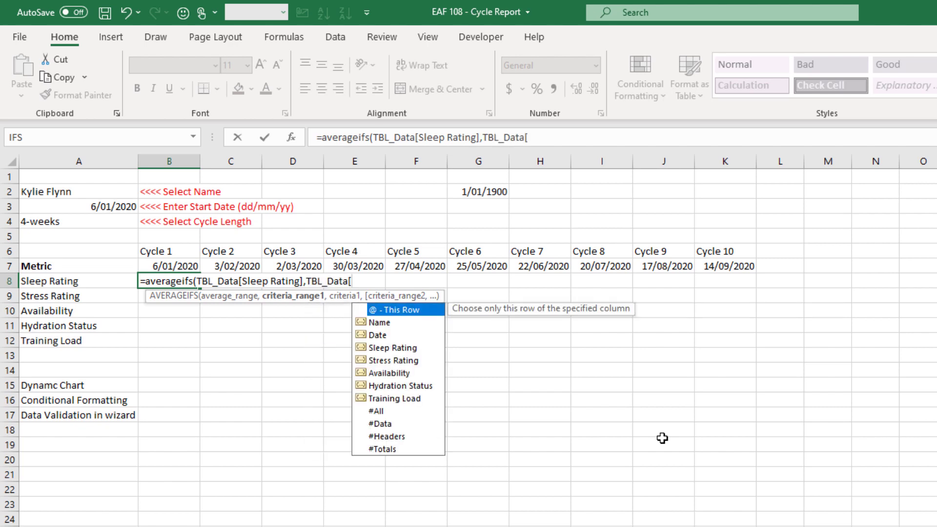
{"action": "key", "text": "Tab"}
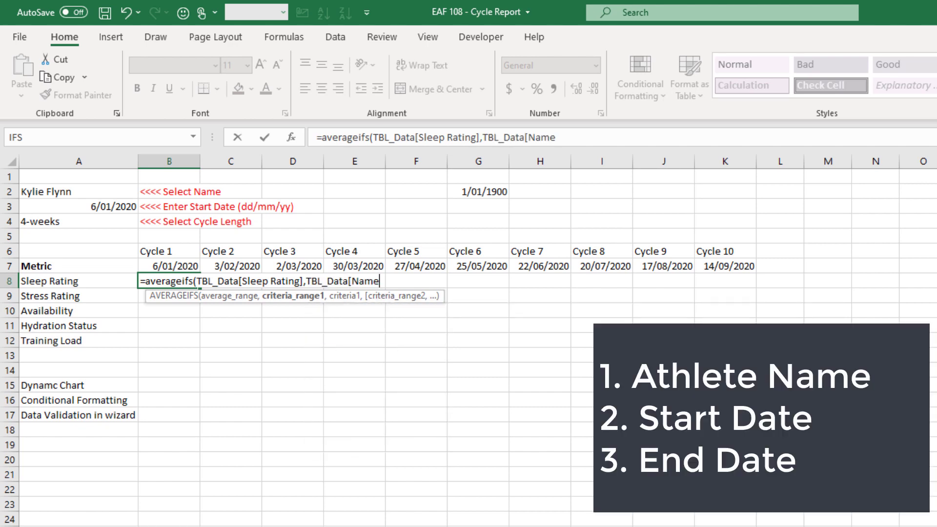
{"action": "type", "text": "],"}
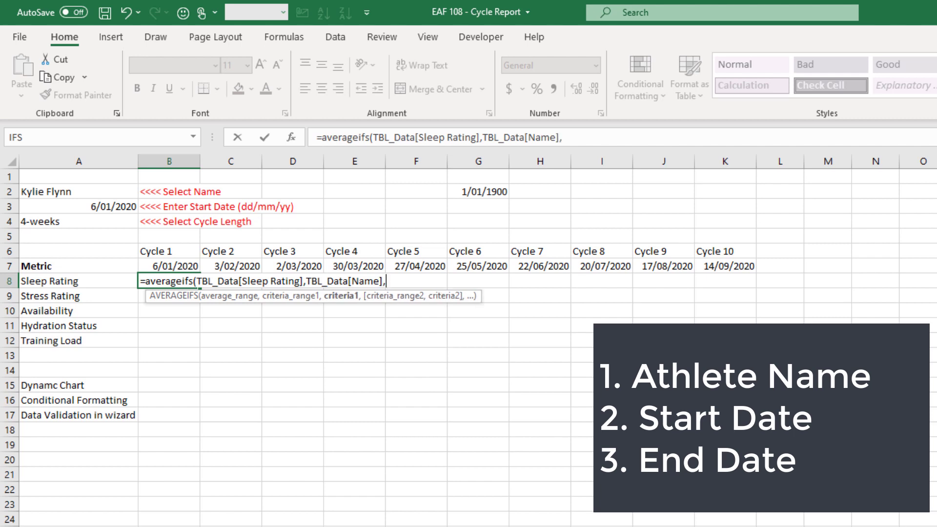
{"action": "left_click", "coordinate": [39, 191]}
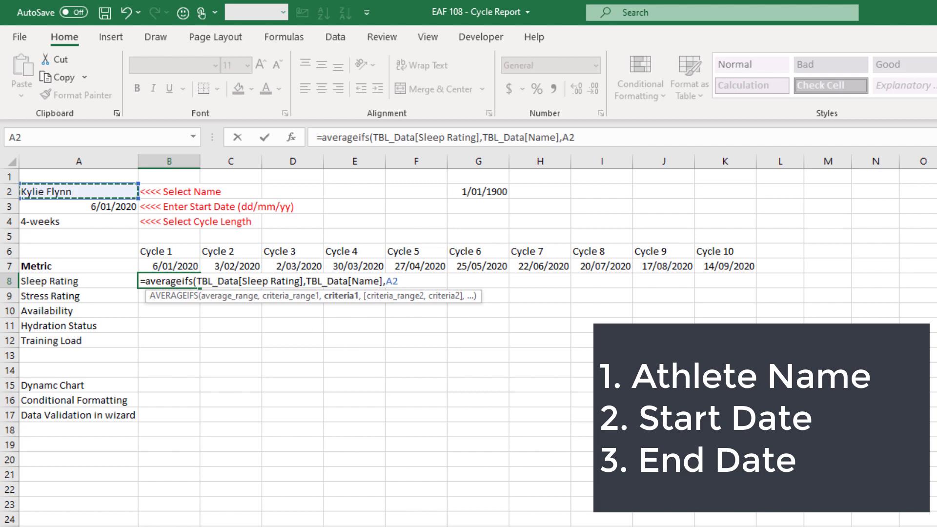
{"action": "key", "text": "F4"}
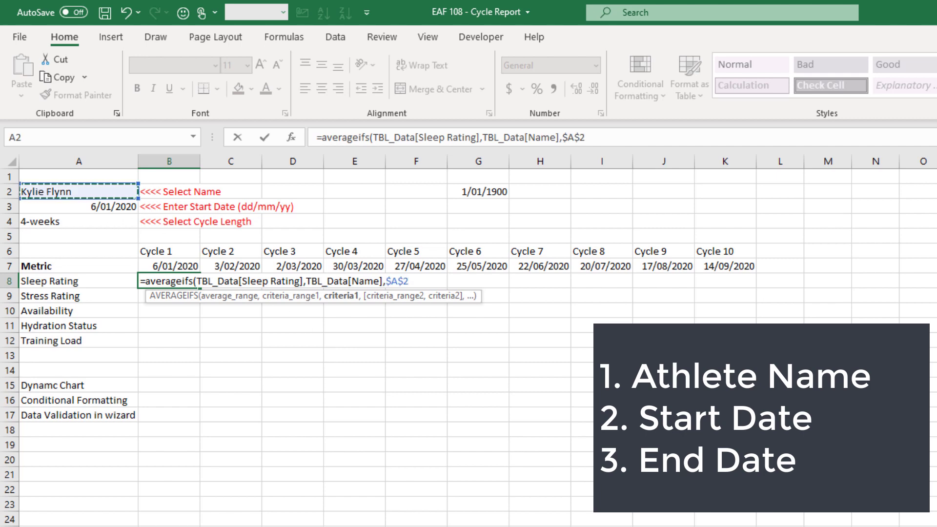
Step: Add TBL_Data[Date] as the second criteria range of the B8 AVERAGEIFS formula
{"action": "type", "text": ",tb"}
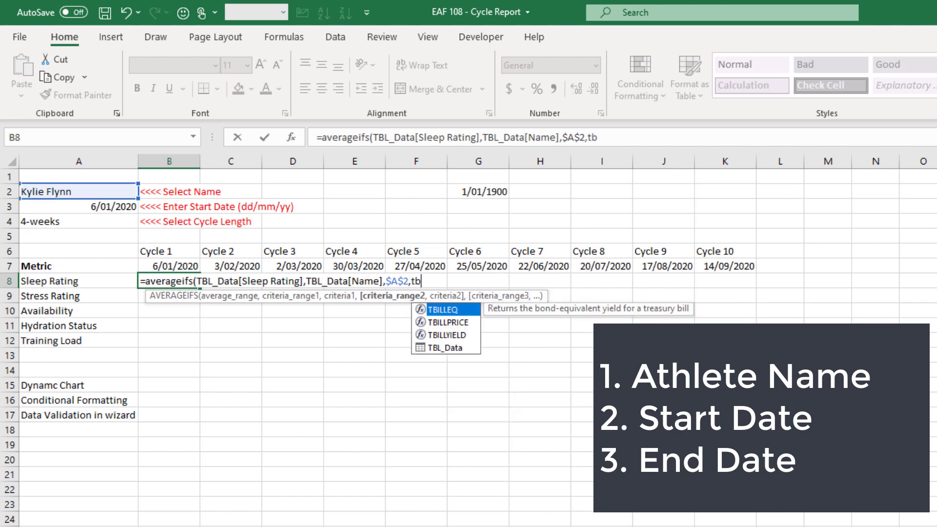
{"action": "type", "text": "l"}
{"action": "key", "text": "Tab"}
{"action": "type", "text": "["}
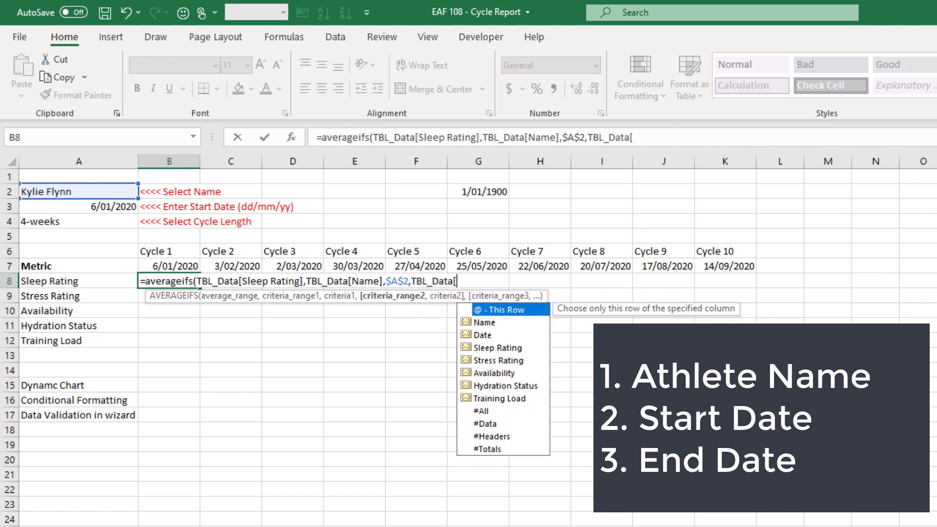
{"action": "key", "text": "Down"}
{"action": "key", "text": "Down"}
{"action": "key", "text": "Tab"}
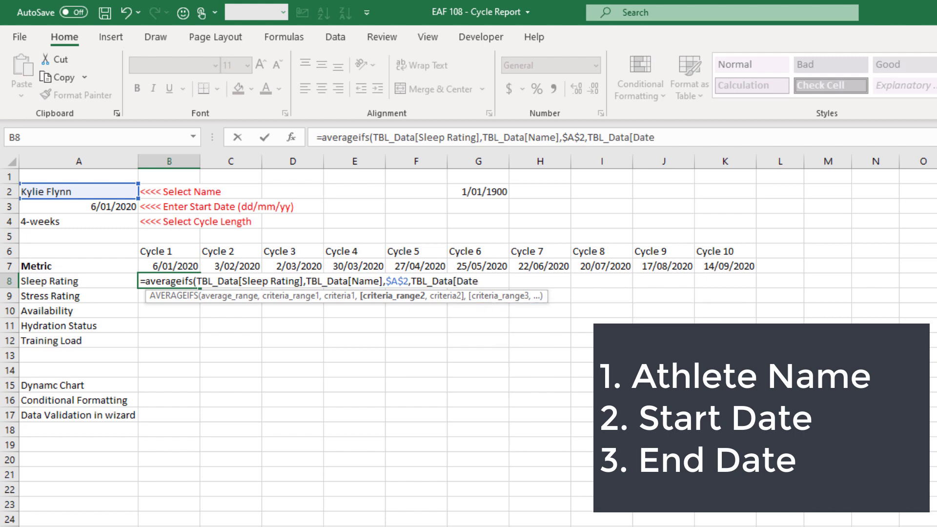
{"action": "type", "text": "],"}
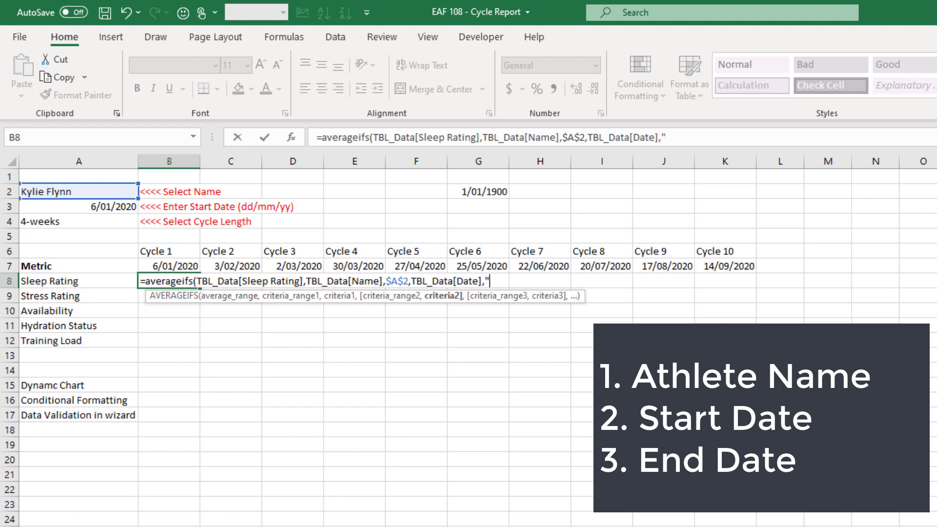
Step: Set the second criterion to ">="&B$7, so dates count from the cycle's start date, with only the row locked
{"action": "type", "text": "\">"}
{"action": "type", "text": "="}
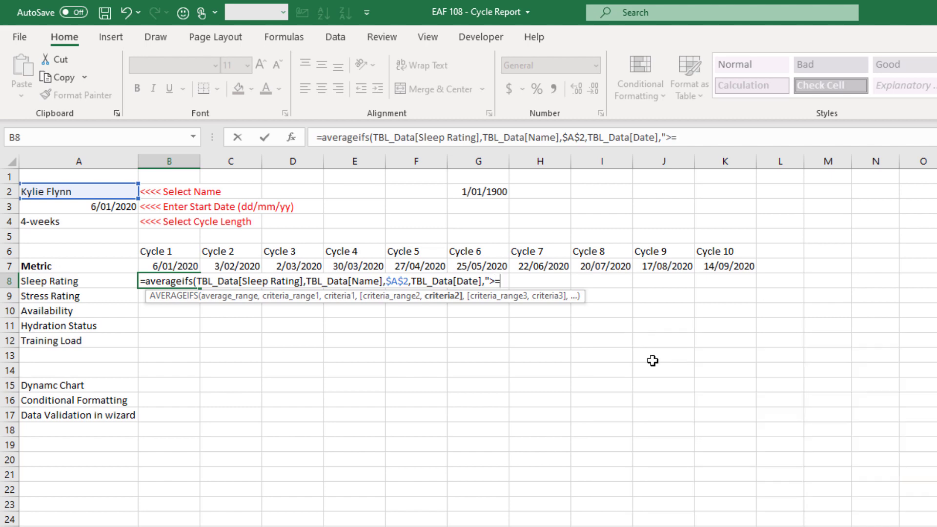
{"action": "type", "text": "\"&"}
{"action": "left_click", "coordinate": [166, 266]}
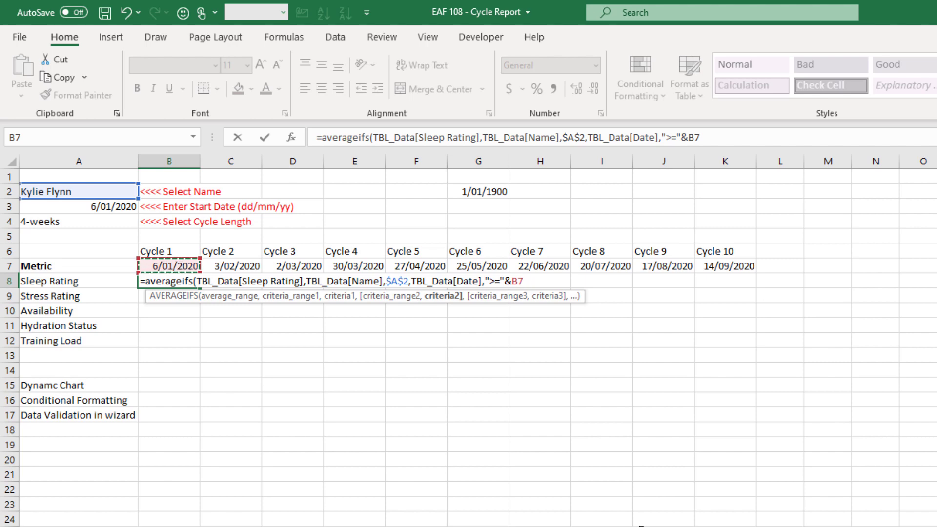
{"action": "key", "text": "F4"}
{"action": "key", "text": "F4"}
{"action": "type", "text": ","}
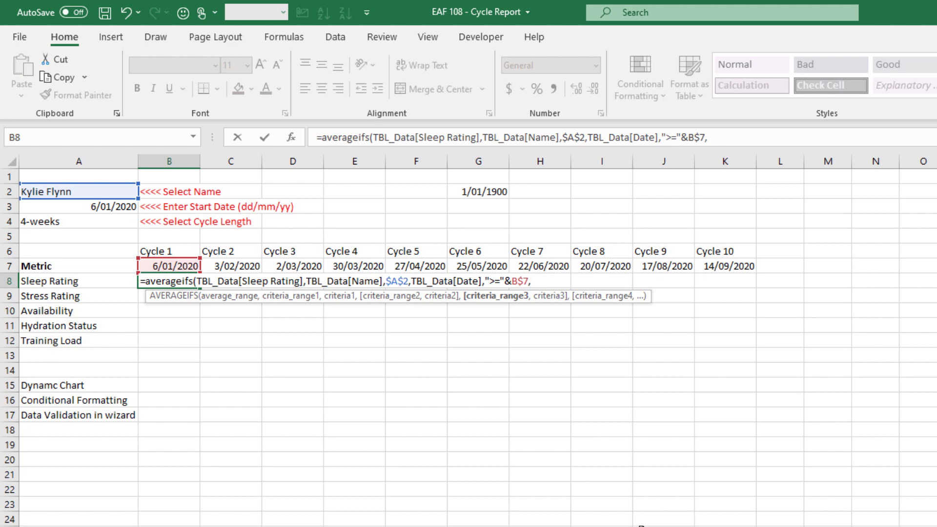
Step: Add TBL_Data[Date] as the third criteria range and begin its criterion with "<"&
{"action": "type", "text": "TBL_Data"}
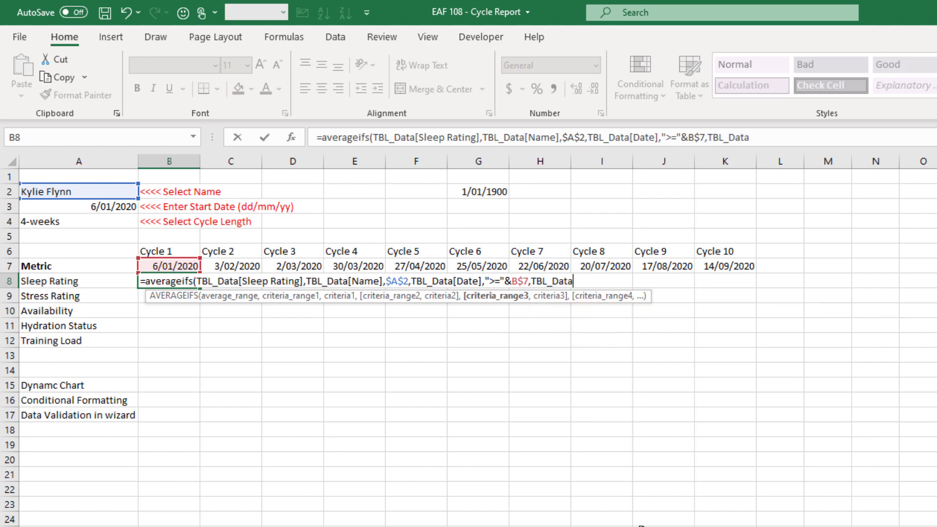
{"action": "type", "text": "[Date"}
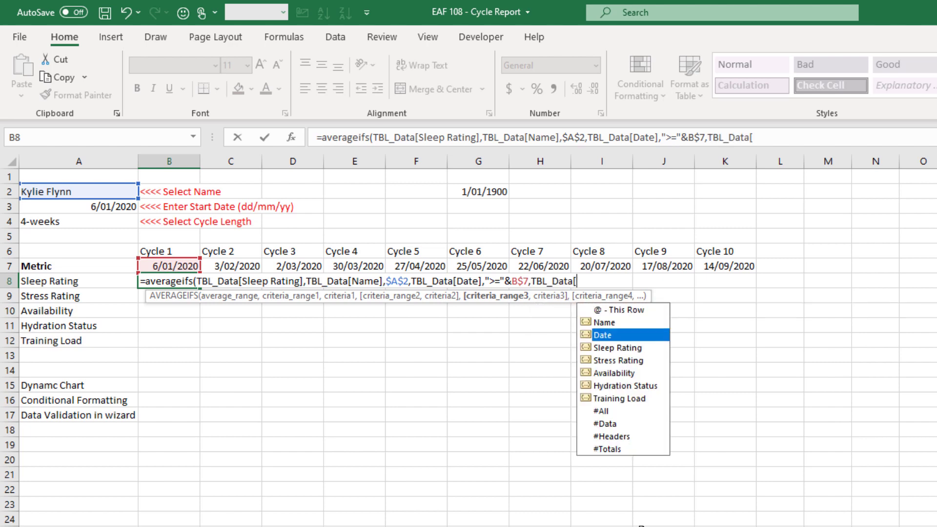
{"action": "type", "text": "],"}
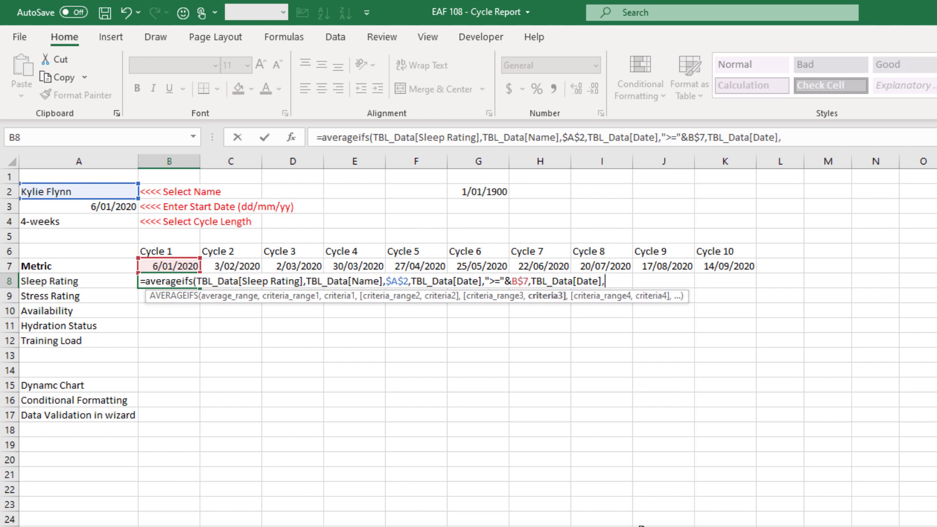
{"action": "type", "text": "\"<\"&"}
{"action": "key", "text": "Up"}
{"action": "key", "text": "Right"}
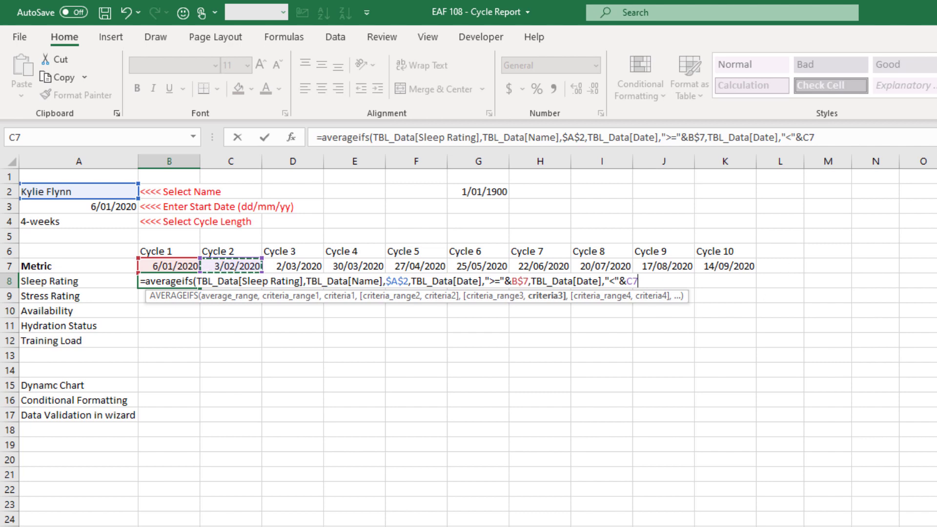
{"action": "key", "text": "BackSpace"}
{"action": "key", "text": "BackSpace"}
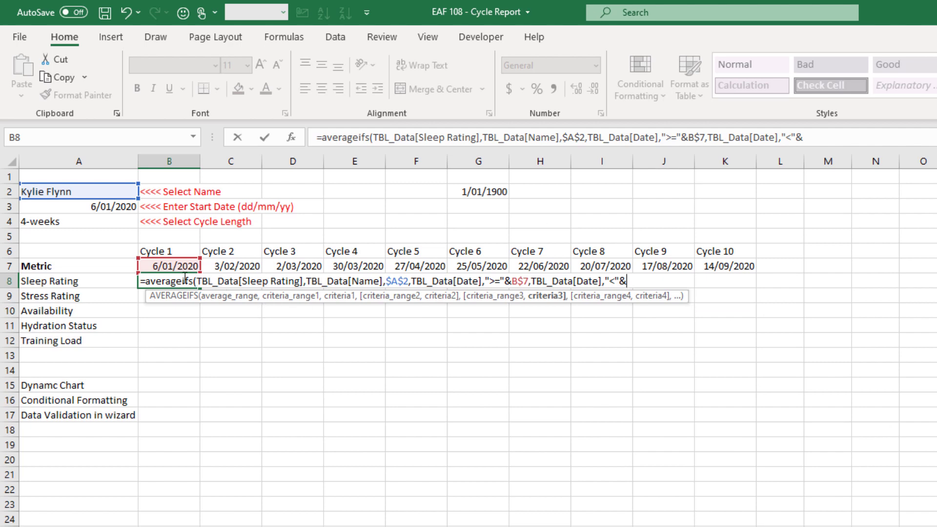
Step: Complete the upper date limit as B$7+VLOOKUP($A$4,tableCycleLength,2,0) and enter the AVERAGEIFS formula in B8
{"action": "left_click", "coordinate": [159, 266]}
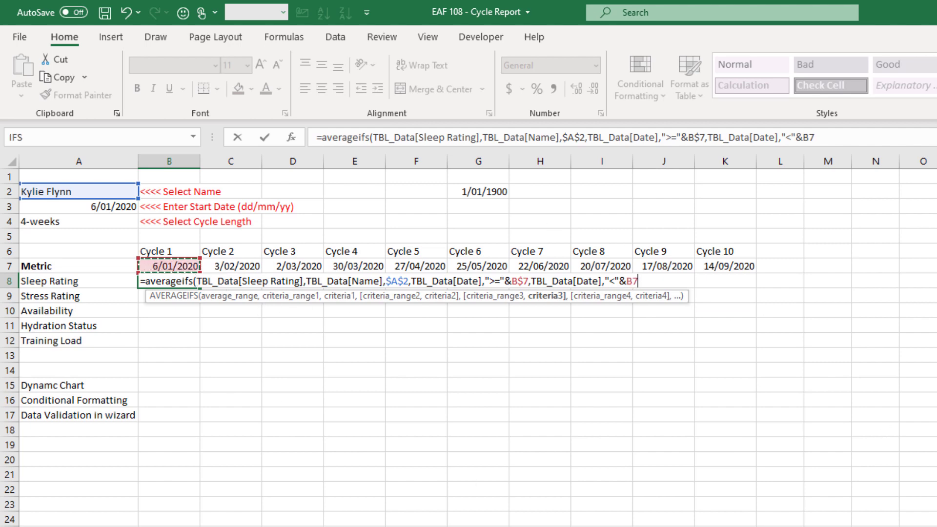
{"action": "key", "text": "F4"}
{"action": "key", "text": "F4"}
{"action": "type", "text": "+vl"}
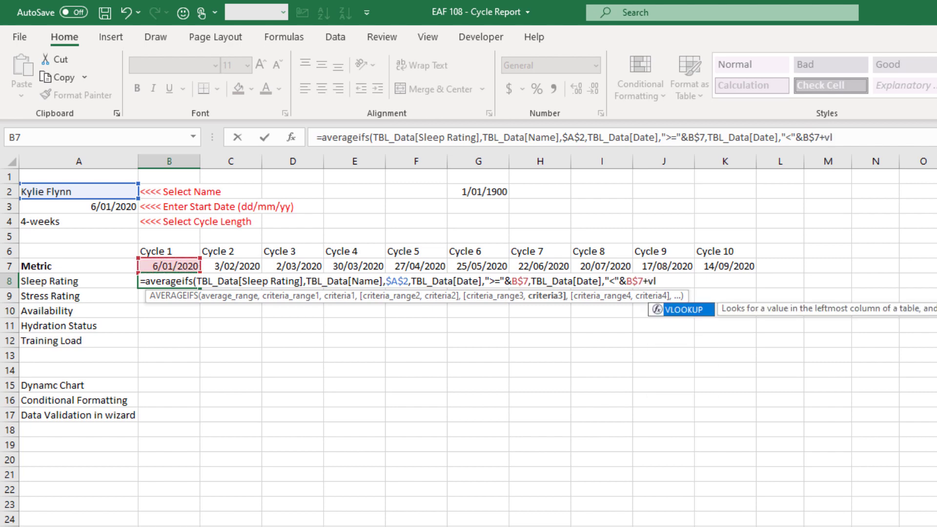
{"action": "key", "text": "Tab"}
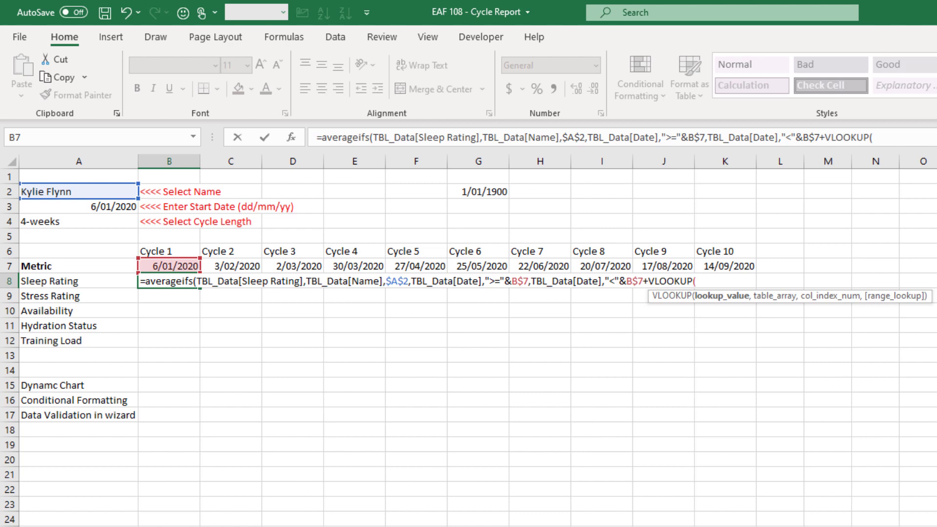
{"action": "left_click", "coordinate": [74, 222]}
{"action": "key", "text": "F4"}
{"action": "type", "text": ",tableCycleLength,2,0)"}
{"action": "type", "text": ")"}
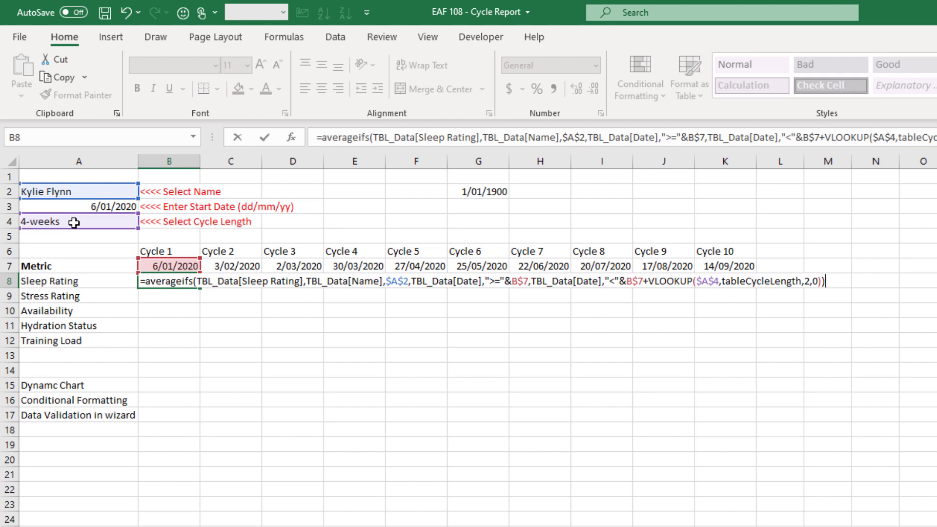
{"action": "key", "text": "Return"}
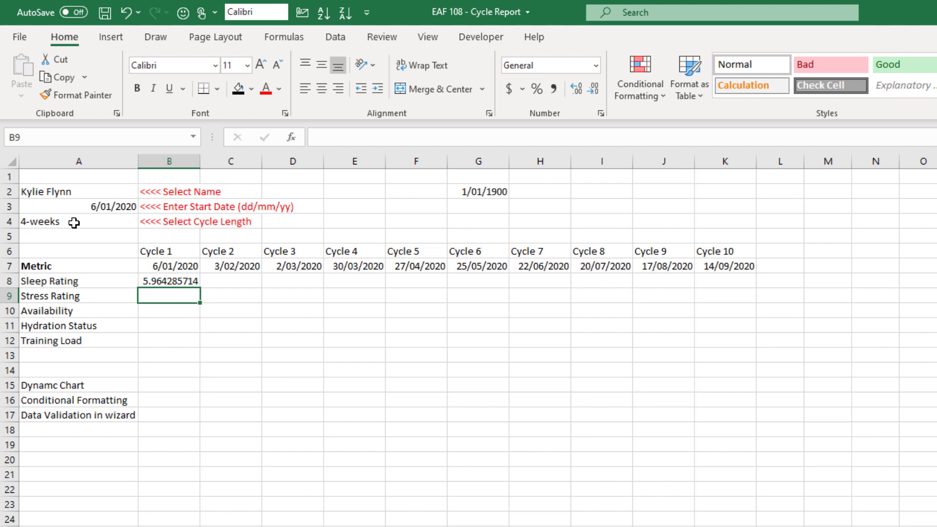
Step: Format the Cycle 1 sleep rating in B8 as a Number with one decimal place
{"action": "left_click", "coordinate": [188, 282]}
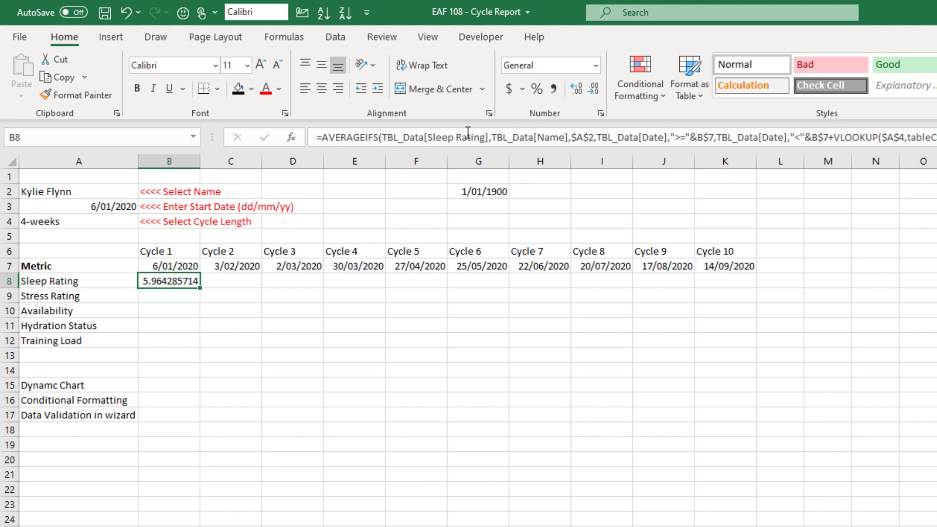
{"action": "left_click", "coordinate": [596, 65]}
{"action": "left_click", "coordinate": [578, 124]}
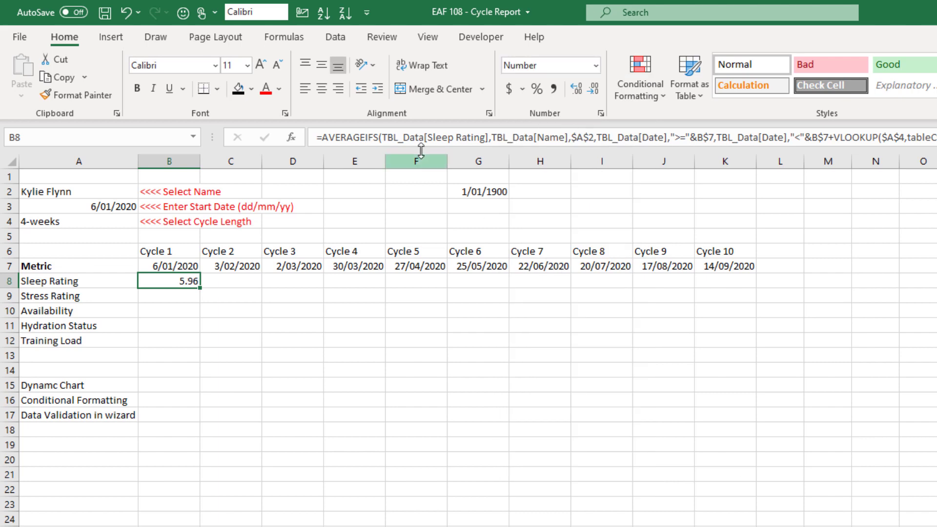
{"action": "left_click", "coordinate": [572, 94]}
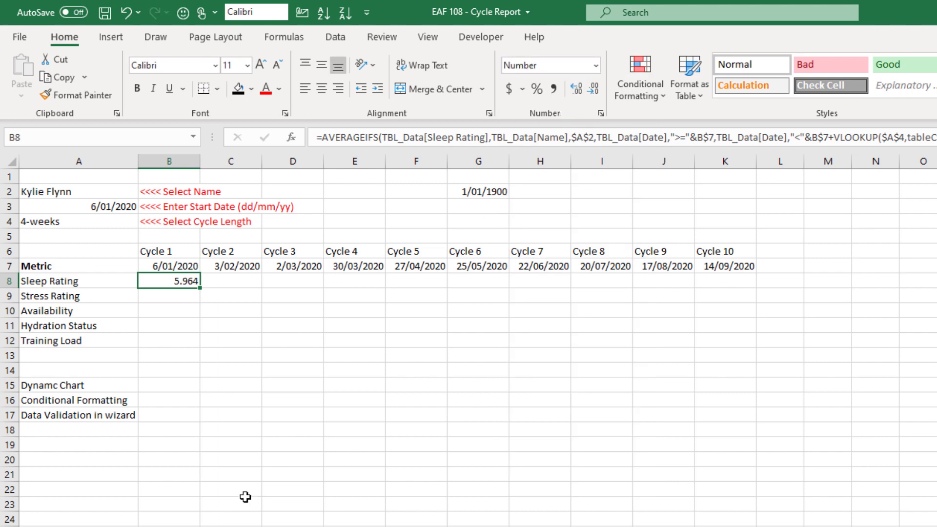
{"action": "left_click", "coordinate": [595, 87]}
{"action": "left_click", "coordinate": [594, 88]}
Step: Copy the sleep rating formula from B8 to Cycle 2 in C8 and check its cell references
{"action": "key", "text": "ctrl+c"}
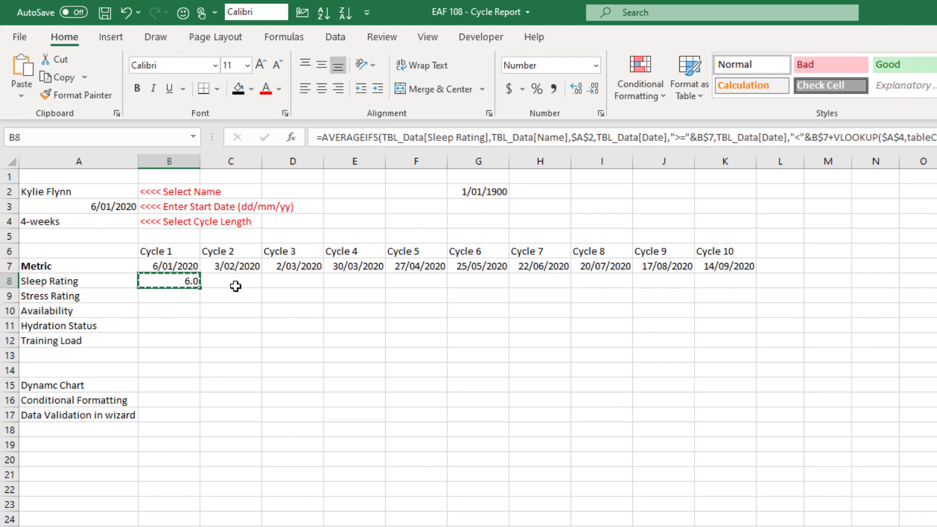
{"action": "left_click", "coordinate": [235, 286]}
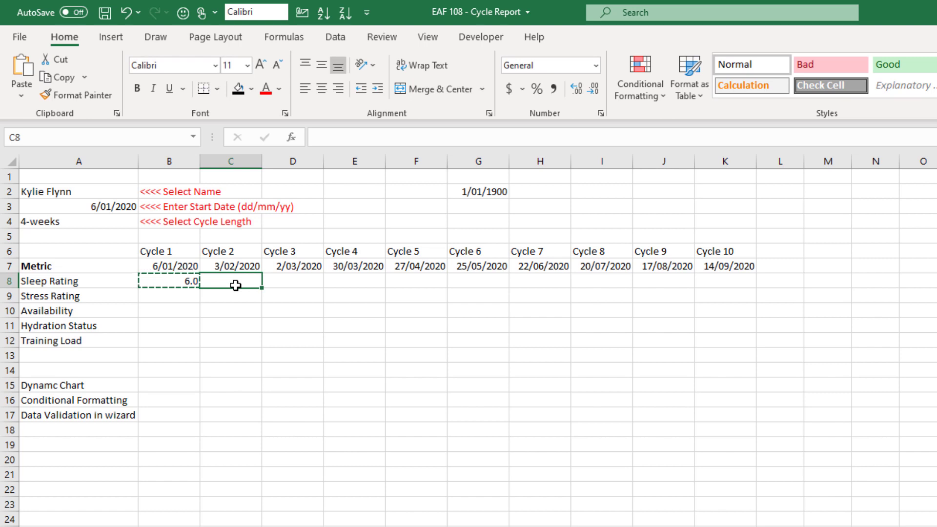
{"action": "key", "text": "ctrl+v"}
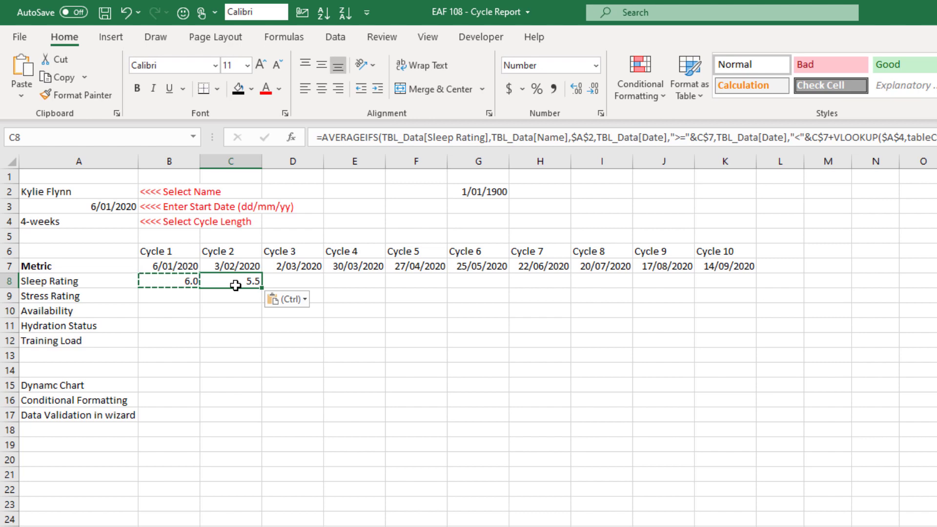
{"action": "key", "text": "F2"}
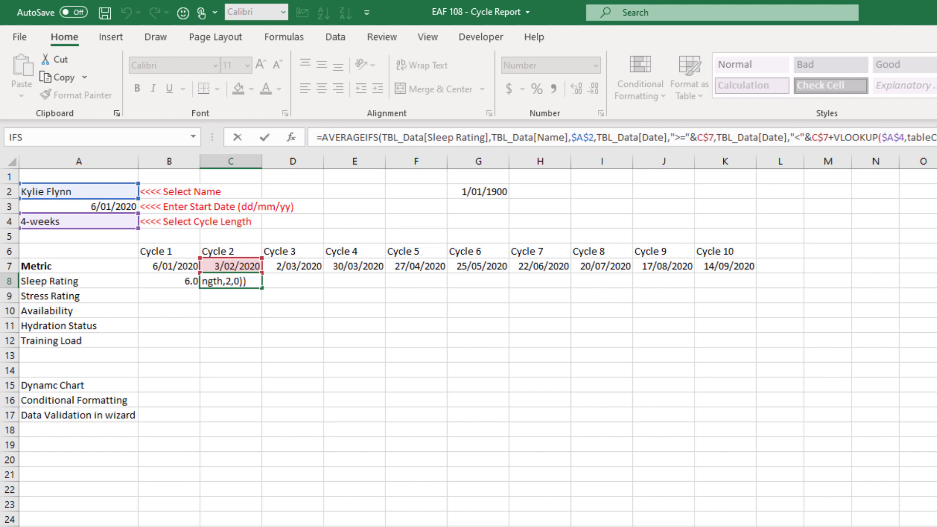
{"action": "key", "text": "Return"}
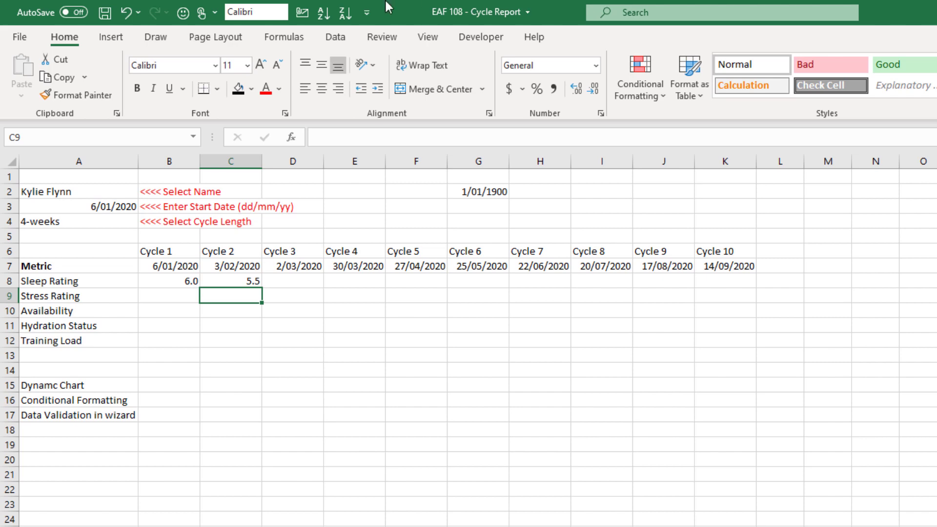
Step: Try autofilling the C8 formula across to Cycle 3 in D8 and inspect its table references
{"action": "left_click", "coordinate": [254, 282]}
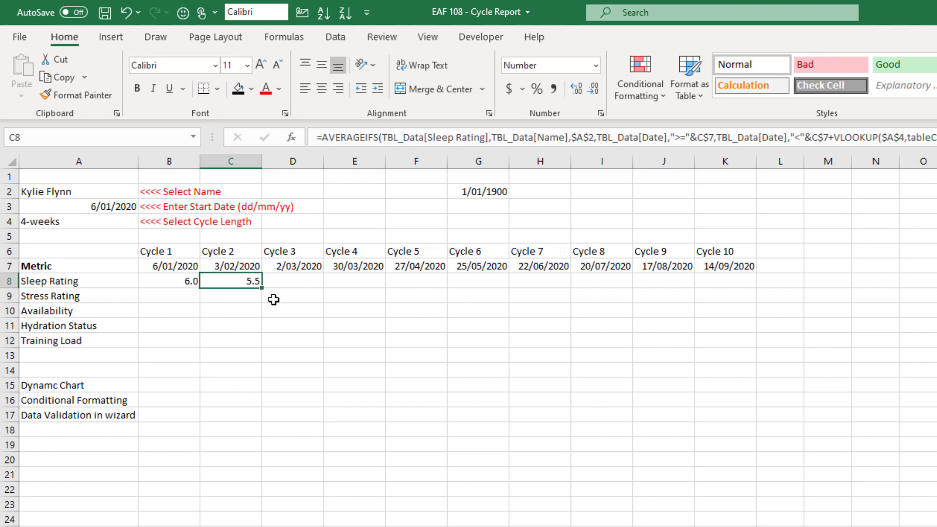
{"action": "left_click_drag", "start_coordinate": [262, 289], "coordinate": [315, 292]}
{"action": "left_click", "coordinate": [296, 280]}
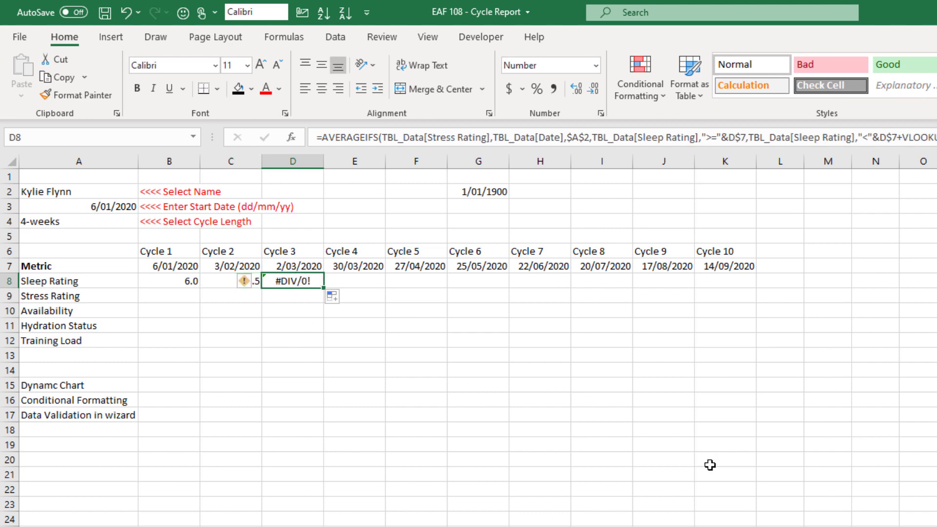
Step: Replace the Cycle 3 sleep rating formula in D8 with a copy of the formula from C8
{"action": "left_click", "coordinate": [216, 282]}
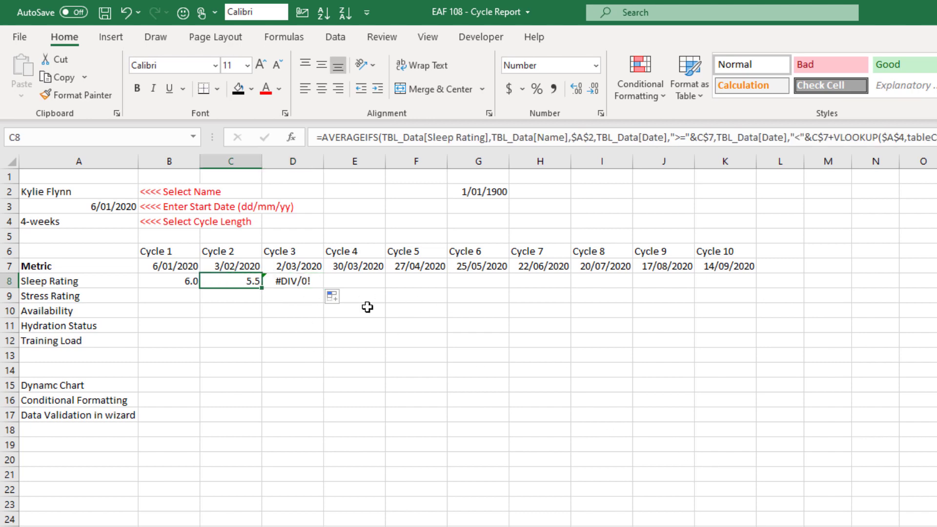
{"action": "key", "text": "ctrl+c"}
{"action": "left_click", "coordinate": [274, 281]}
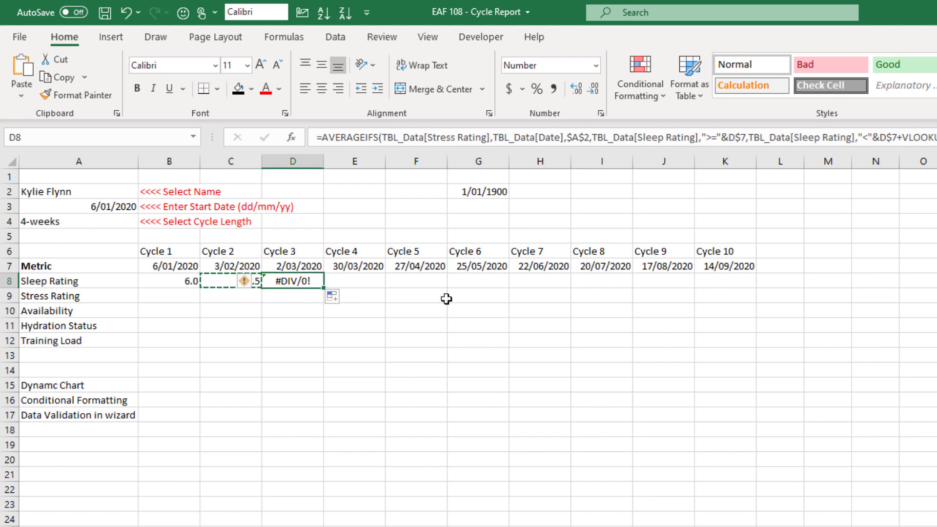
{"action": "key", "text": "ctrl+v"}
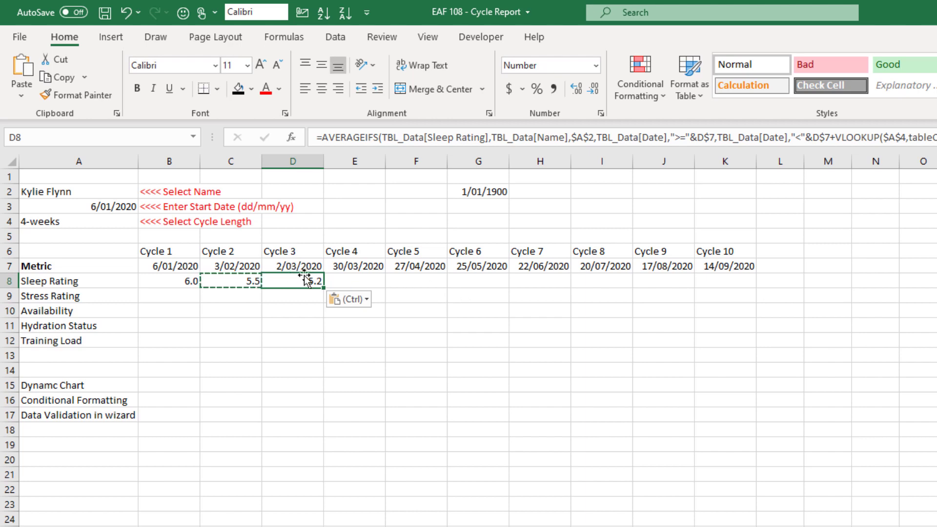
Step: Try autofilling the D8 formula into Cycle 4 in E8 and inspect each TBL_Data column reference in it
{"action": "left_click_drag", "start_coordinate": [324, 288], "coordinate": [369, 286]}
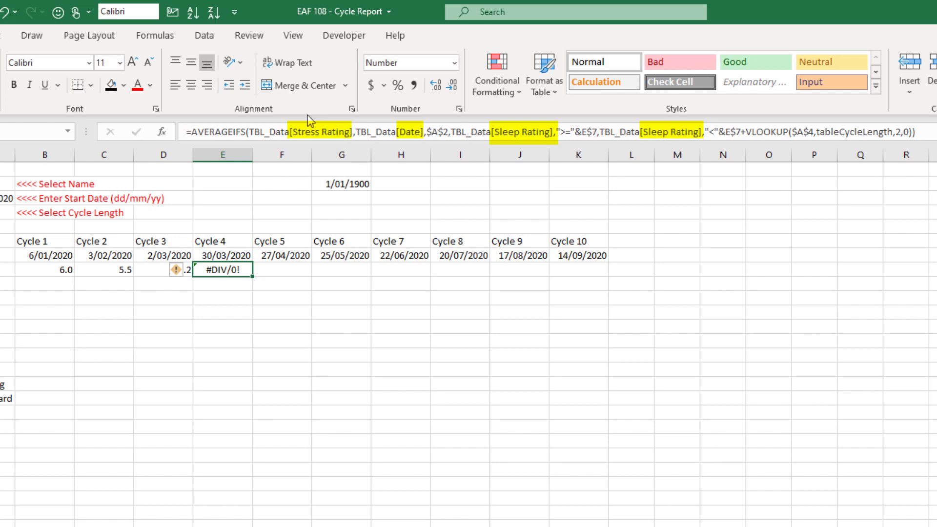
{"action": "left_click", "coordinate": [317, 131]}
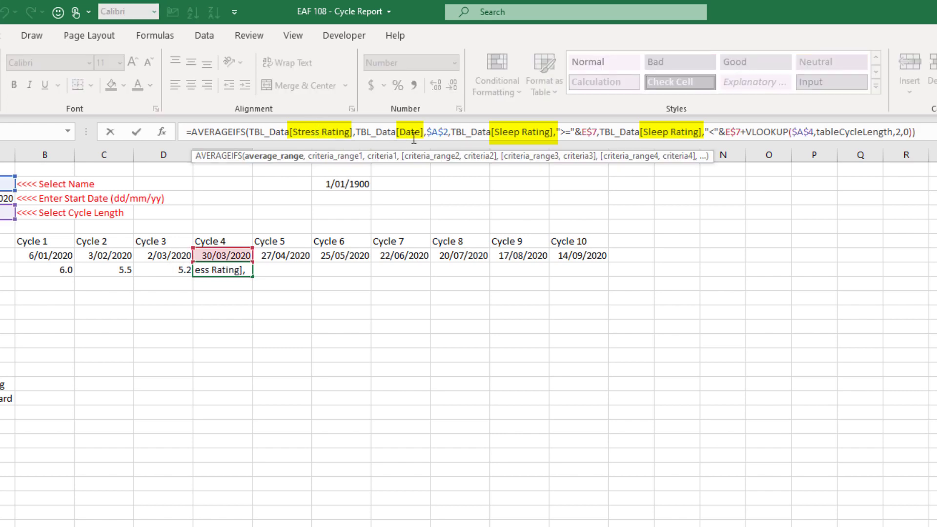
{"action": "left_click", "coordinate": [410, 133]}
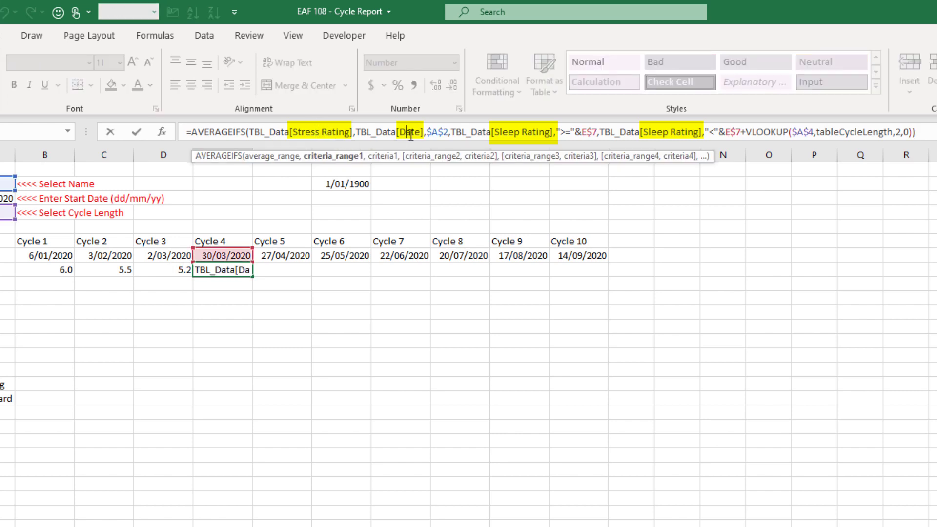
{"action": "left_click", "coordinate": [520, 133]}
{"action": "left_click", "coordinate": [683, 132]}
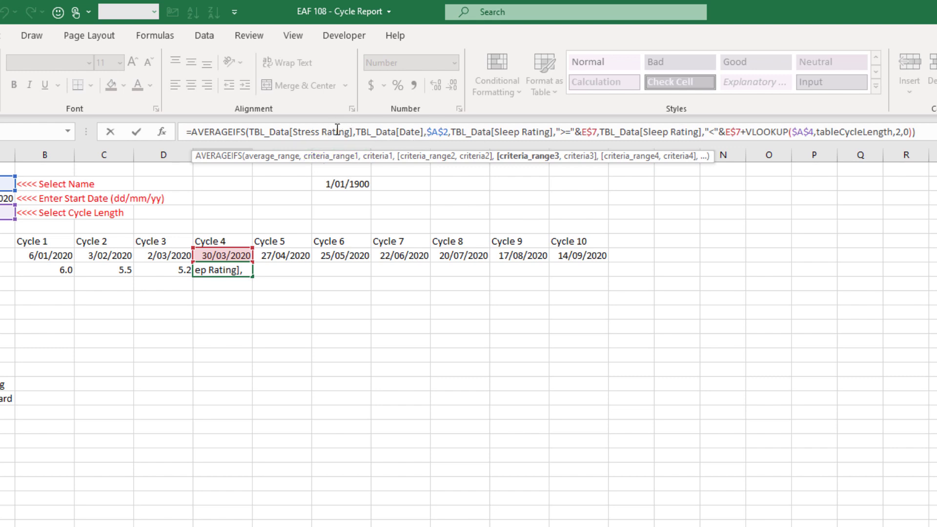
{"action": "key", "text": "Return"}
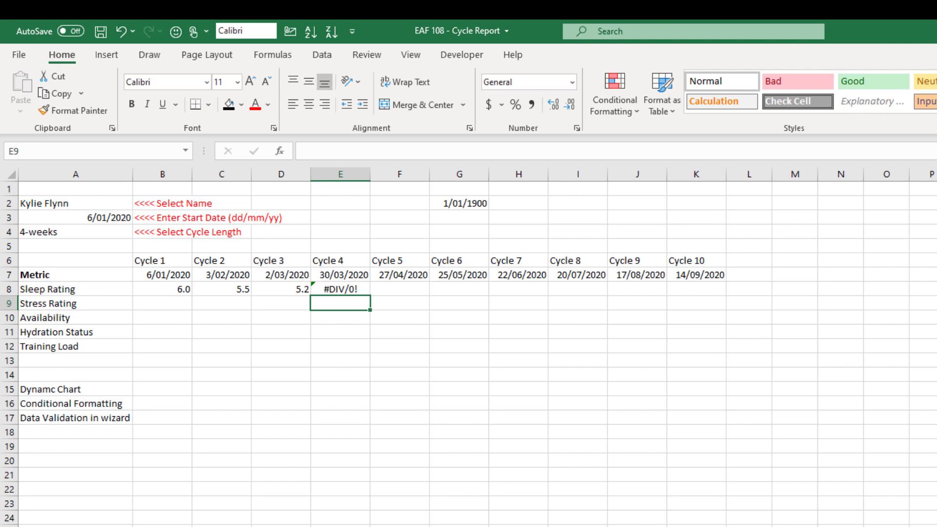
Step: Copy the sleep rating formula from D8 and paste it into Cycles 4 to 10 in E8:K8
{"action": "left_click", "coordinate": [288, 292]}
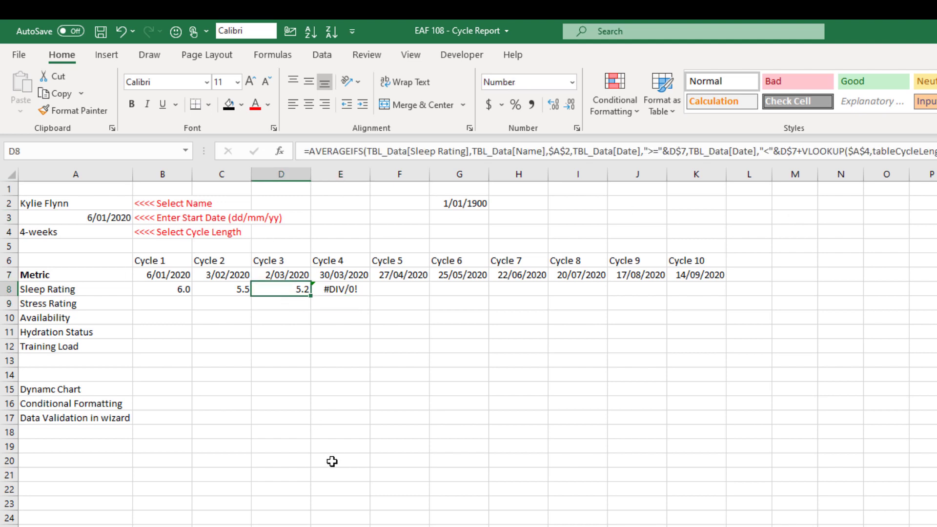
{"action": "key", "text": "ctrl+c"}
{"action": "left_click_drag", "start_coordinate": [342, 290], "coordinate": [684, 295]}
{"action": "left_click", "coordinate": [683, 298]}
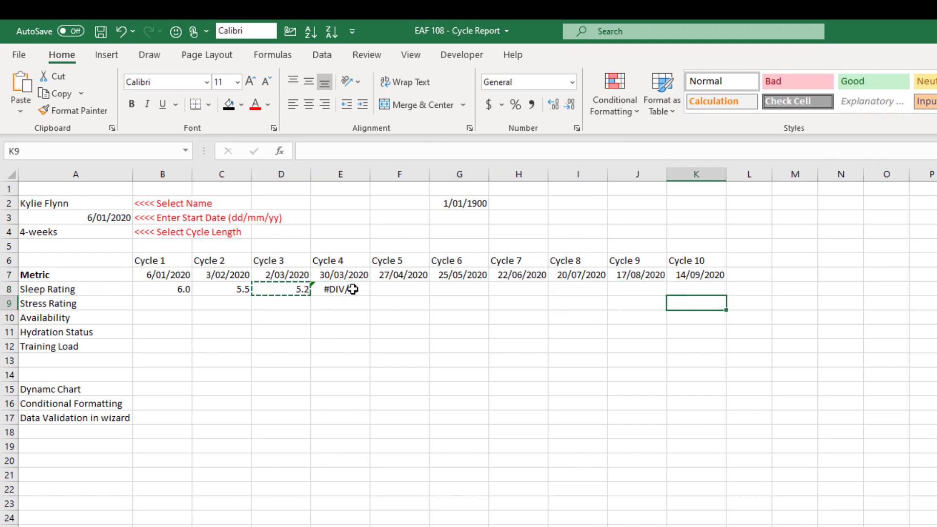
{"action": "left_click_drag", "start_coordinate": [352, 289], "coordinate": [716, 289]}
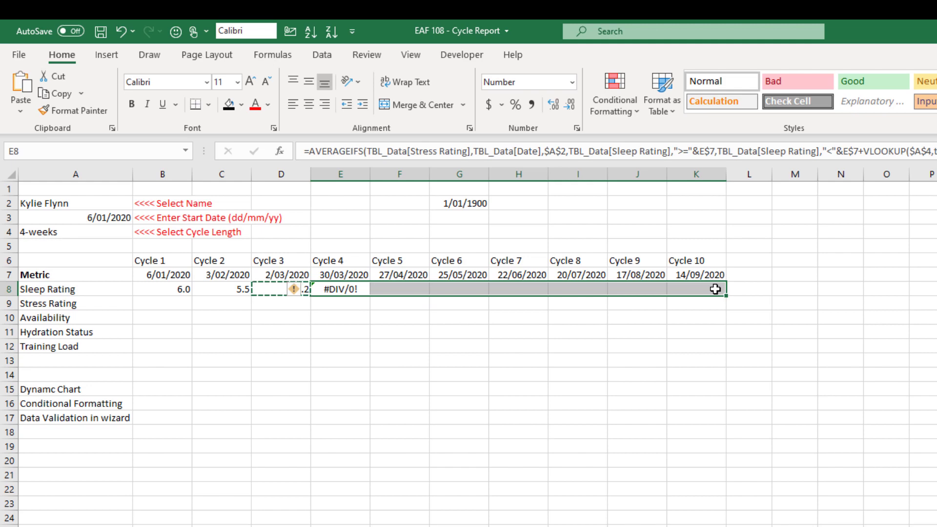
{"action": "key", "text": "ctrl+v"}
{"action": "left_click", "coordinate": [462, 377]}
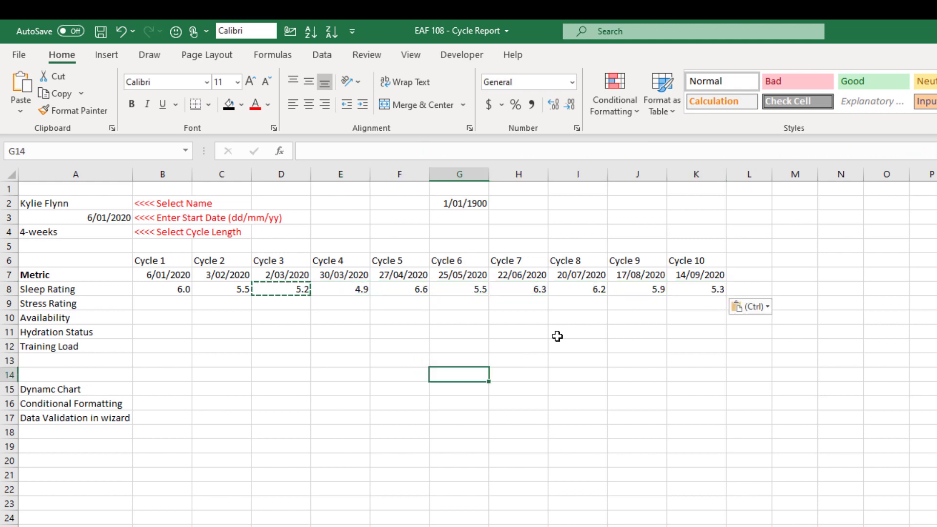
Step: Check the cell and table references of the Cycle 8 sleep rating formula in I8
{"action": "left_click", "coordinate": [592, 286]}
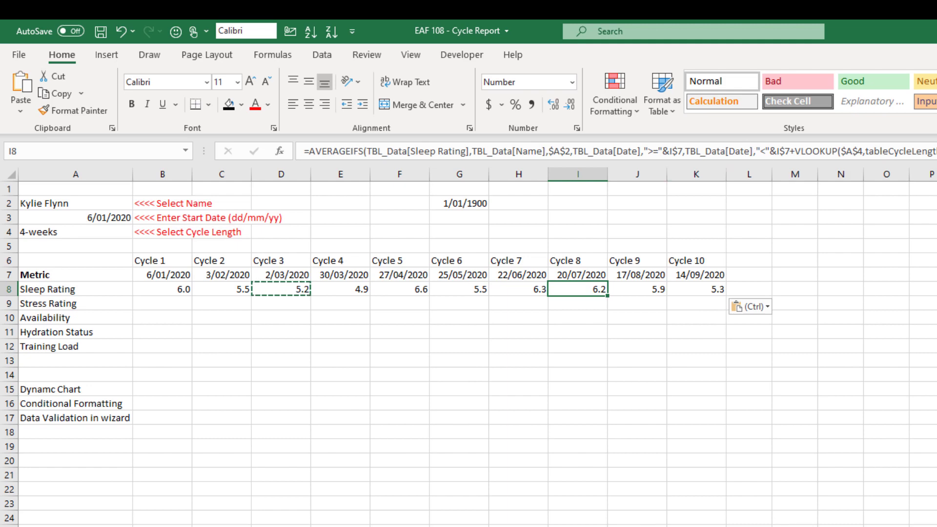
{"action": "key", "text": "F2"}
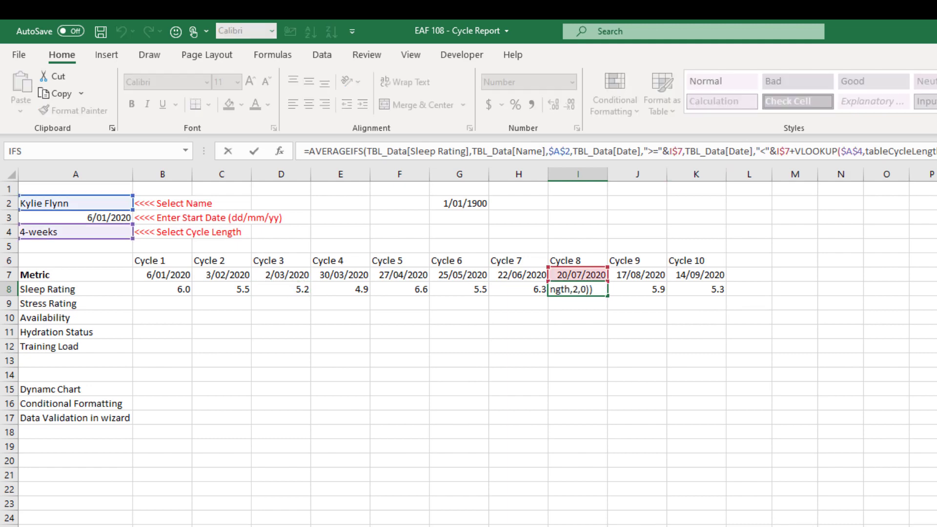
{"action": "key", "text": "Return"}
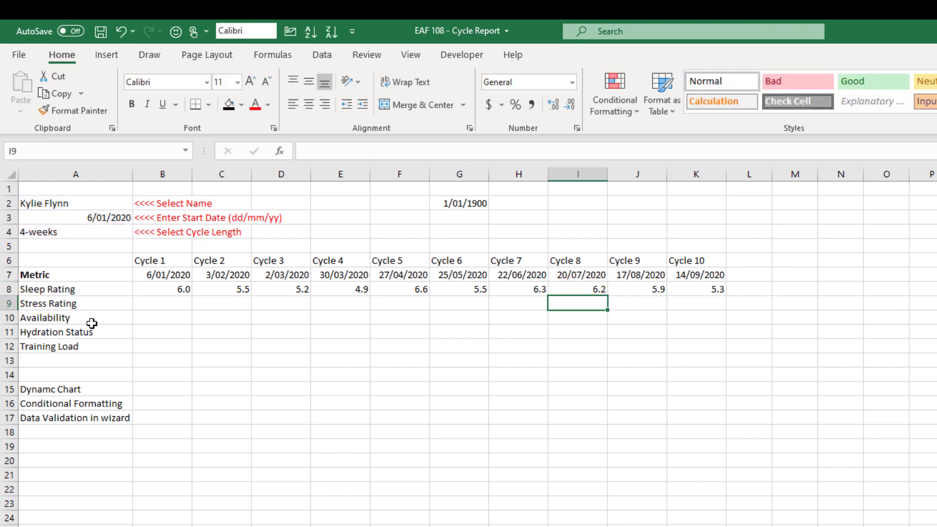
Step: Copy the B8 formula to the Stress Rating row in B9 and change its average range to TBL_Data[Stress Rating]
{"action": "left_click", "coordinate": [179, 289]}
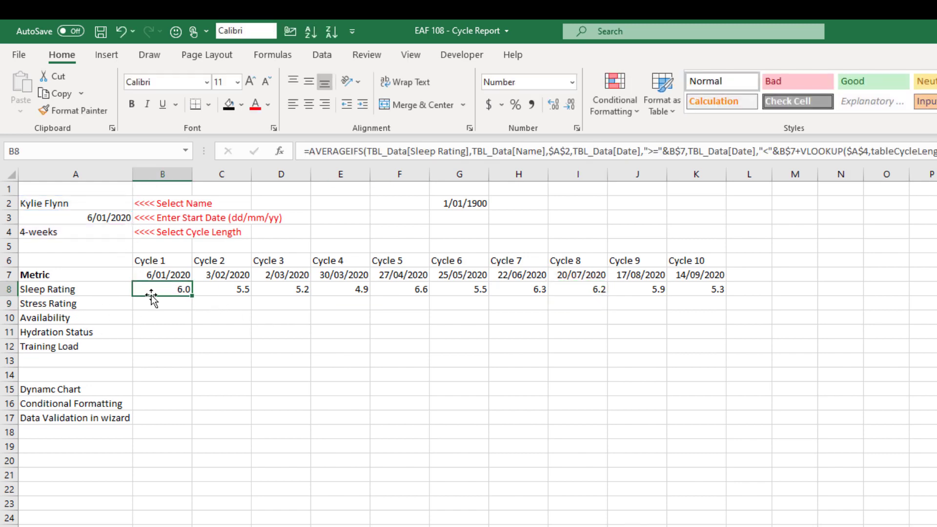
{"action": "key", "text": "ctrl+c"}
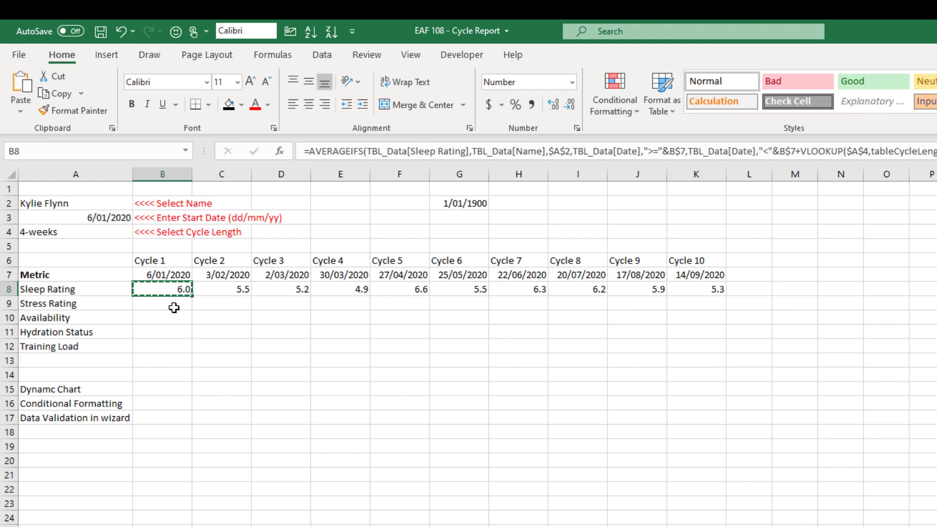
{"action": "key", "text": "Down"}
{"action": "key", "text": "ctrl+v"}
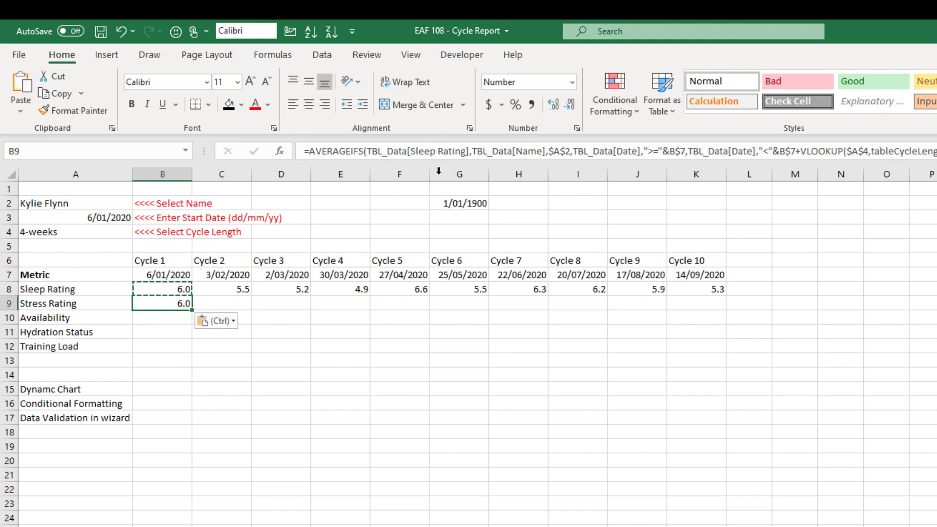
{"action": "left_click_drag", "start_coordinate": [436, 152], "coordinate": [410, 151]}
{"action": "key", "text": "BackSpace"}
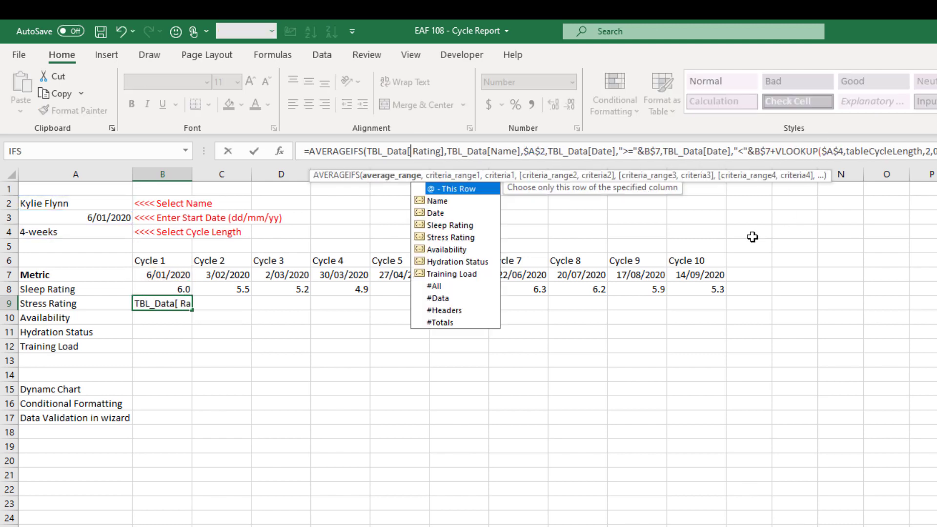
{"action": "double_click", "coordinate": [463, 238]}
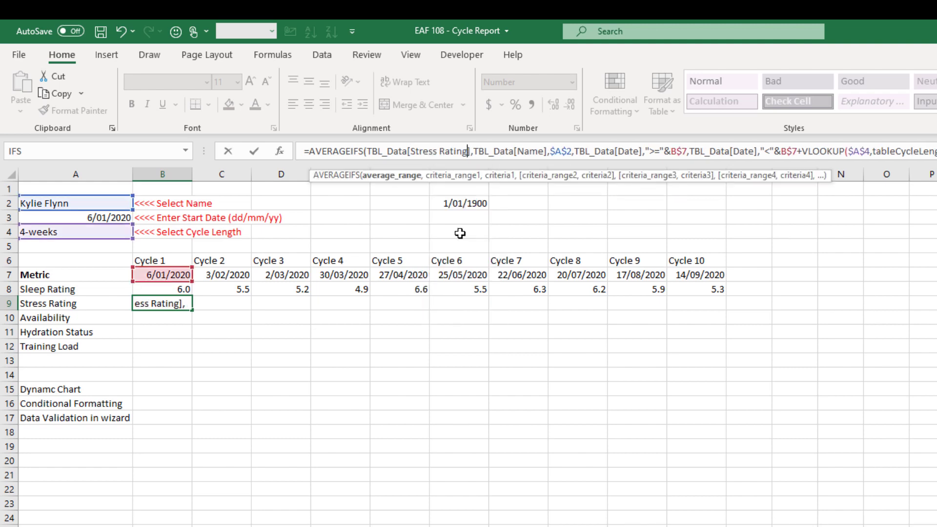
{"action": "key", "text": "Return"}
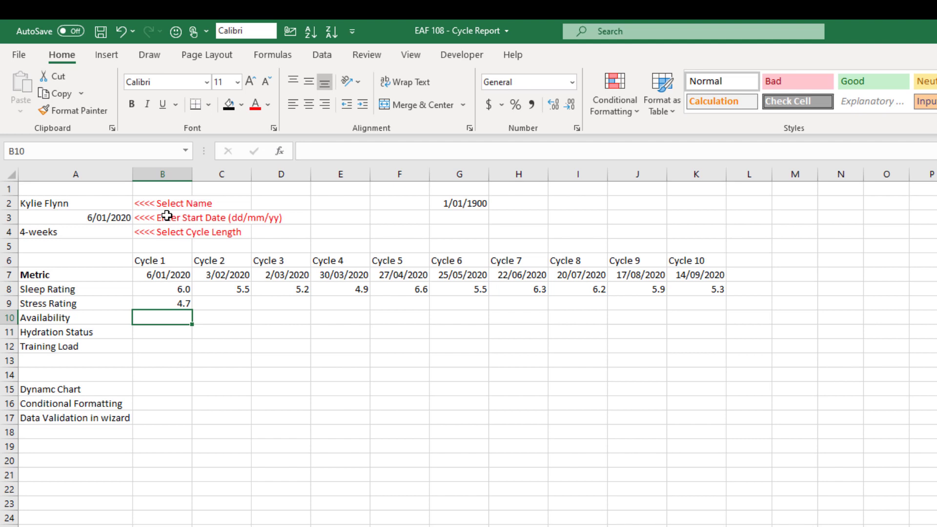
Step: Copy the stress rating formula from B9 to Cycles 2 to 10 in C9:K9
{"action": "left_click", "coordinate": [164, 303]}
{"action": "key", "text": "ctrl+c"}
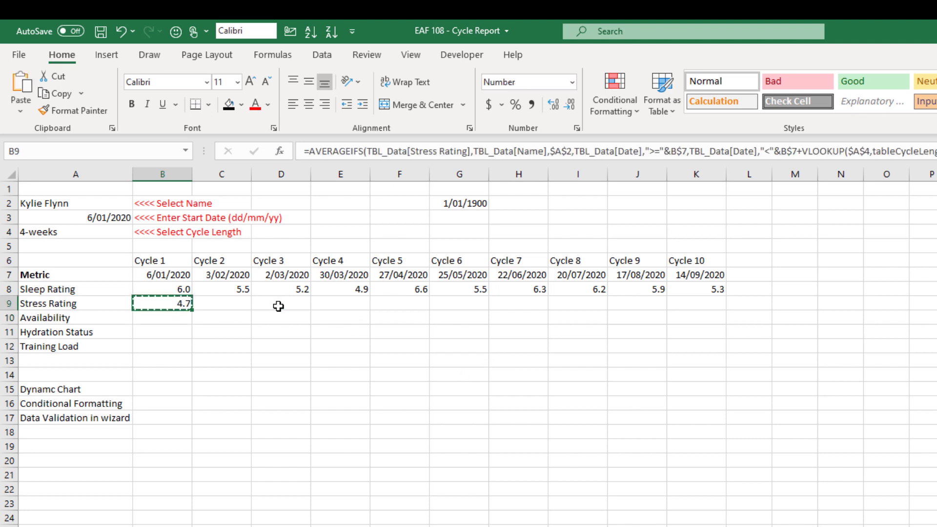
{"action": "left_click_drag", "start_coordinate": [224, 306], "coordinate": [696, 303]}
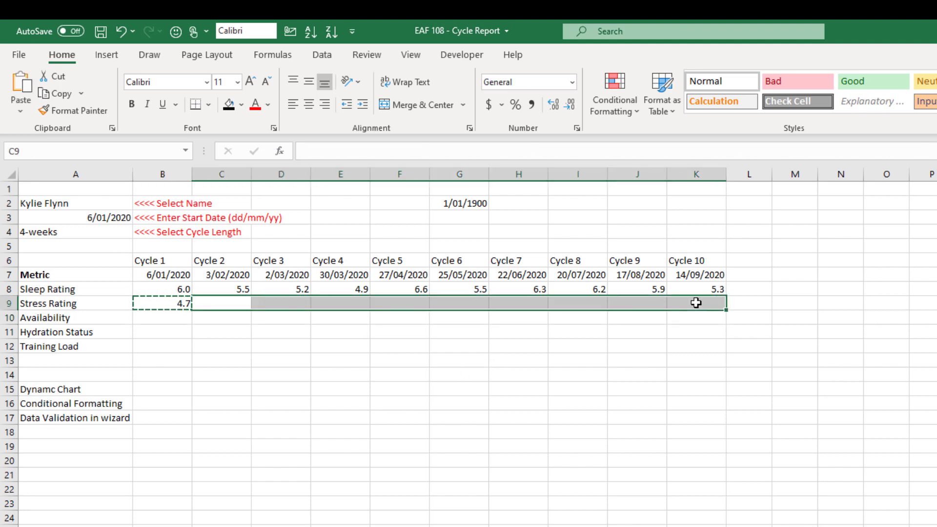
{"action": "key", "text": "ctrl+v"}
Step: Copy the B9 formula to the Availability row in B10 and change its average range to TBL_Data[Availability]
{"action": "left_click", "coordinate": [165, 299]}
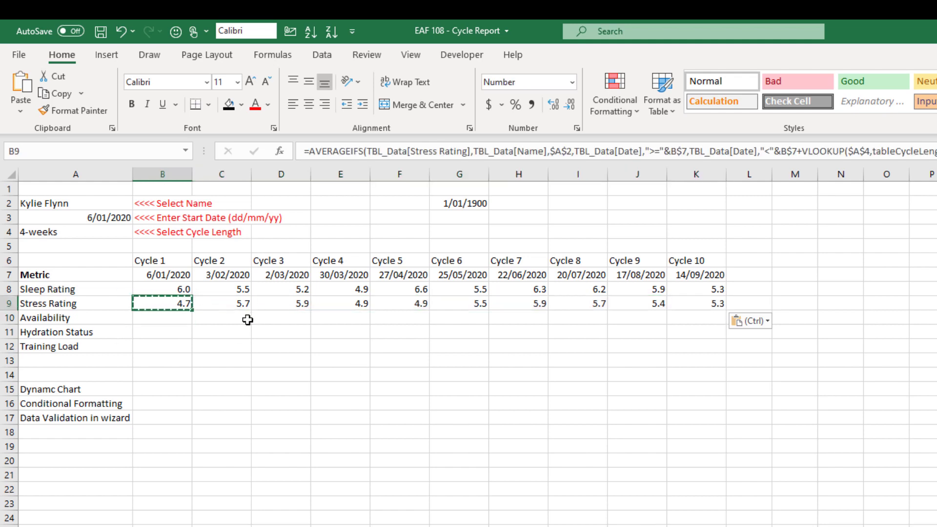
{"action": "left_click", "coordinate": [182, 315]}
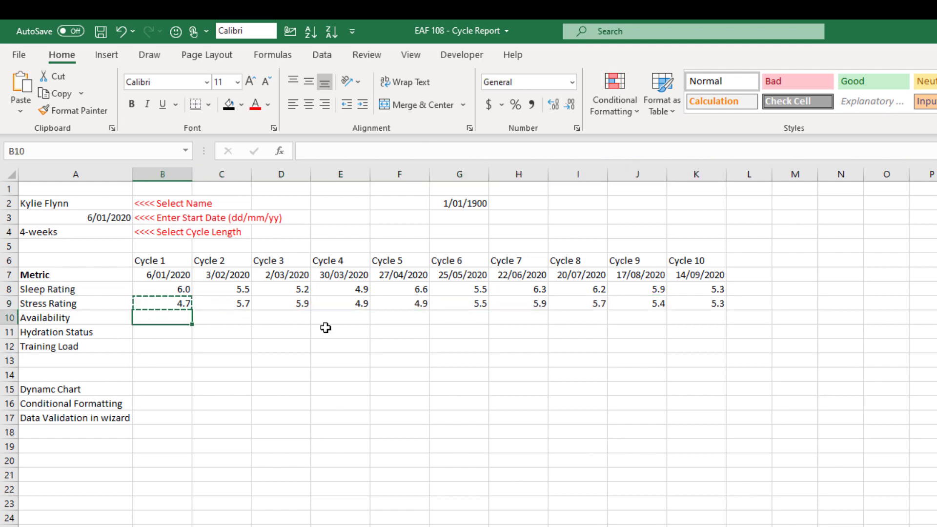
{"action": "key", "text": "ctrl+v"}
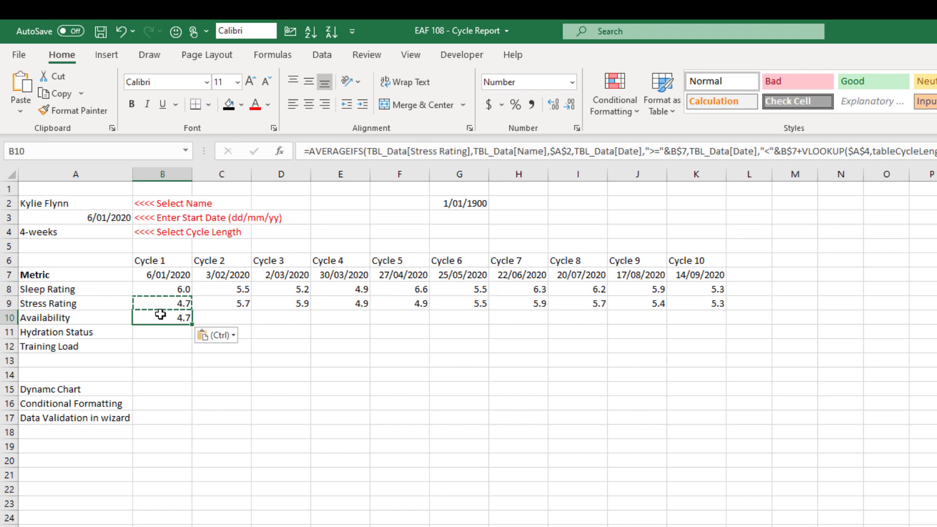
{"action": "left_click_drag", "start_coordinate": [463, 151], "coordinate": [414, 155]}
{"action": "type", "text": "av"}
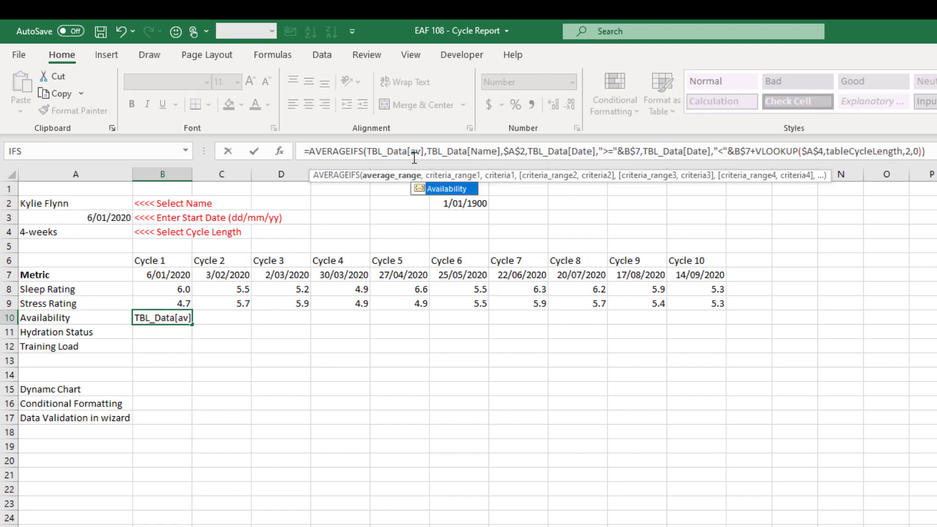
{"action": "key", "text": "Tab"}
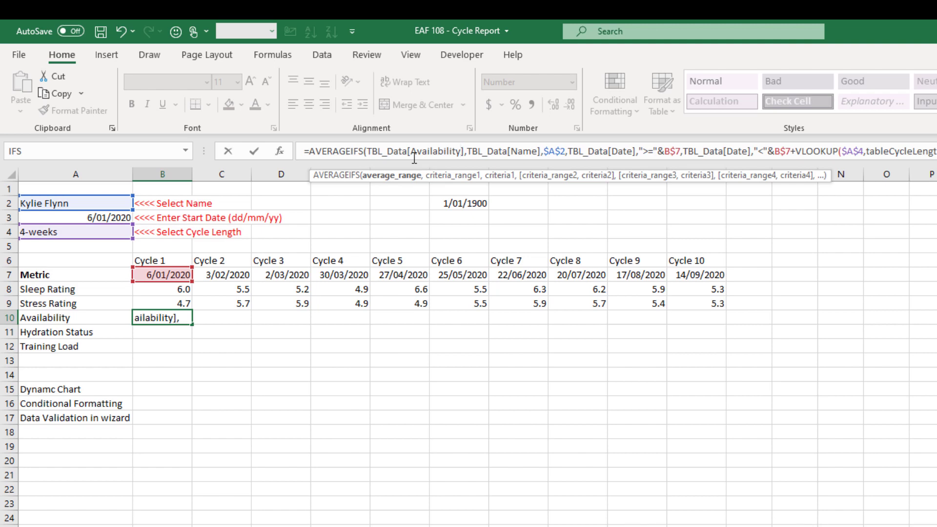
{"action": "key", "text": "Return"}
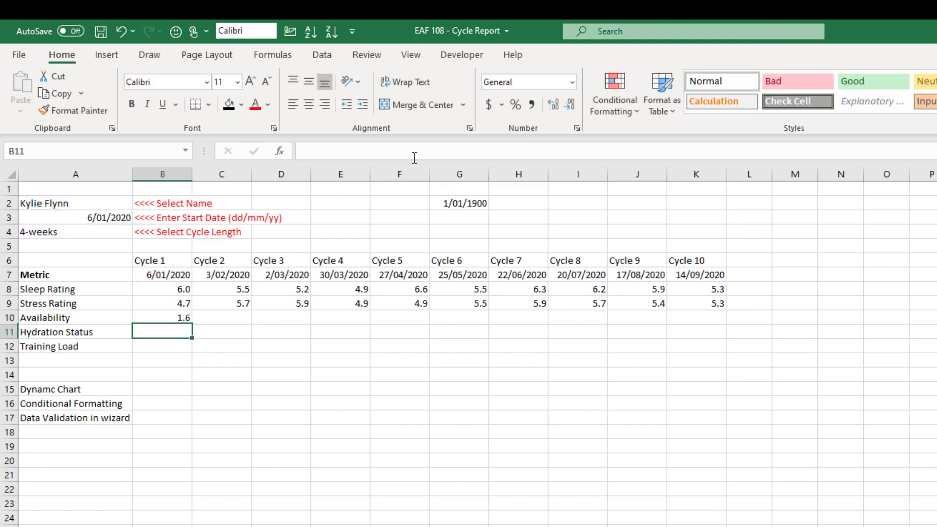
Step: Copy the availability formula from B10 to Cycles 2 to 10 in C10:K10
{"action": "left_click", "coordinate": [176, 312]}
{"action": "key", "text": "ctrl+c"}
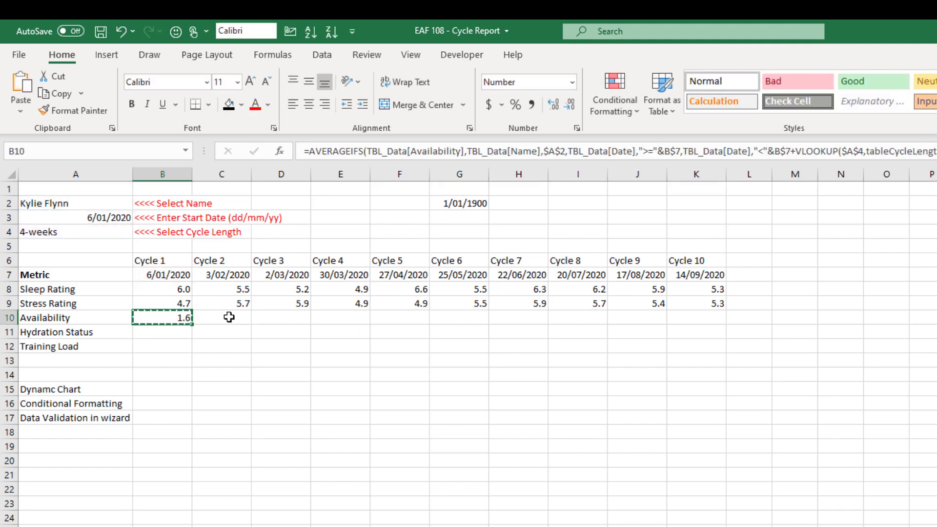
{"action": "left_click_drag", "start_coordinate": [229, 318], "coordinate": [692, 321]}
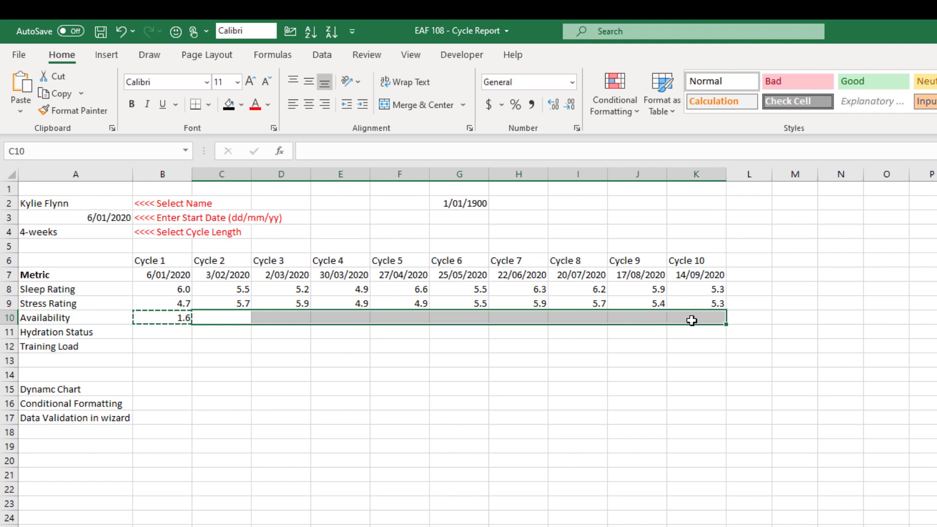
{"action": "key", "text": "ctrl+v"}
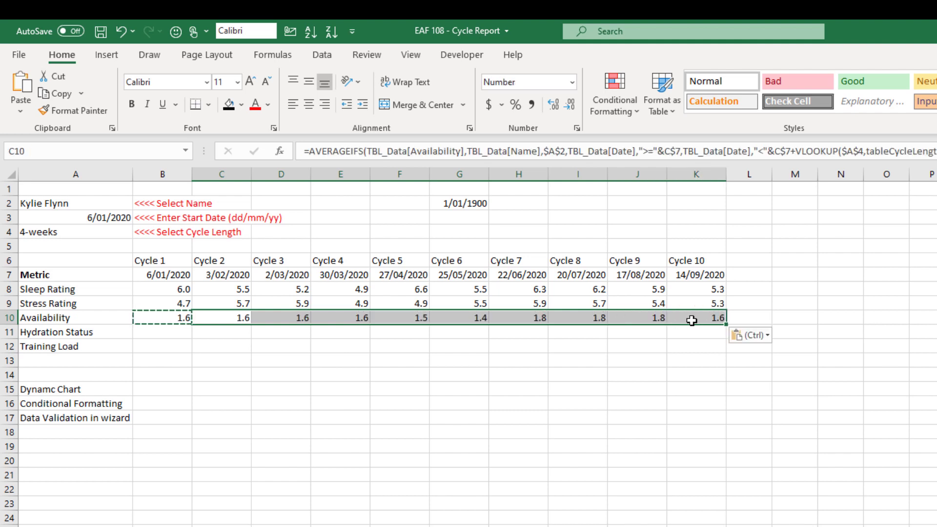
Step: Copy the availability formula from B10 to the Training Load row in B12 and change its function to SUMIFS
{"action": "left_click", "coordinate": [173, 330]}
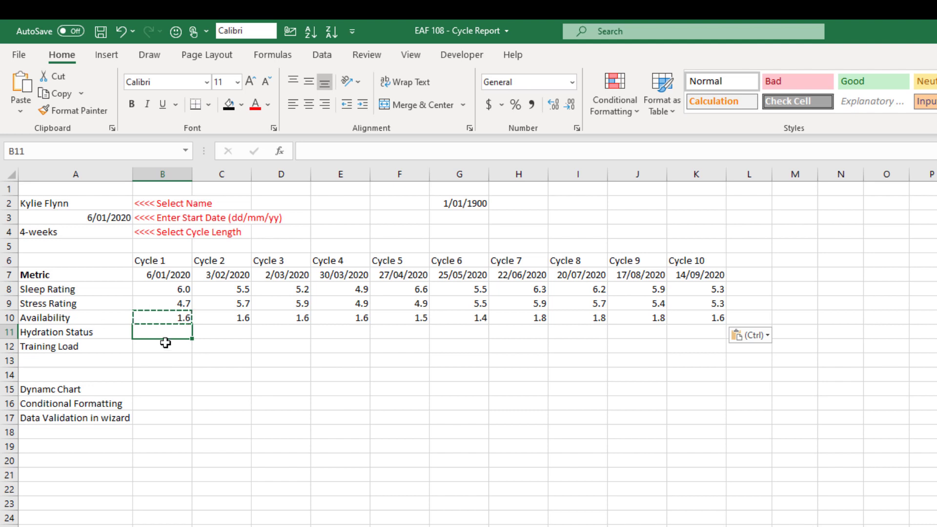
{"action": "left_click", "coordinate": [163, 317]}
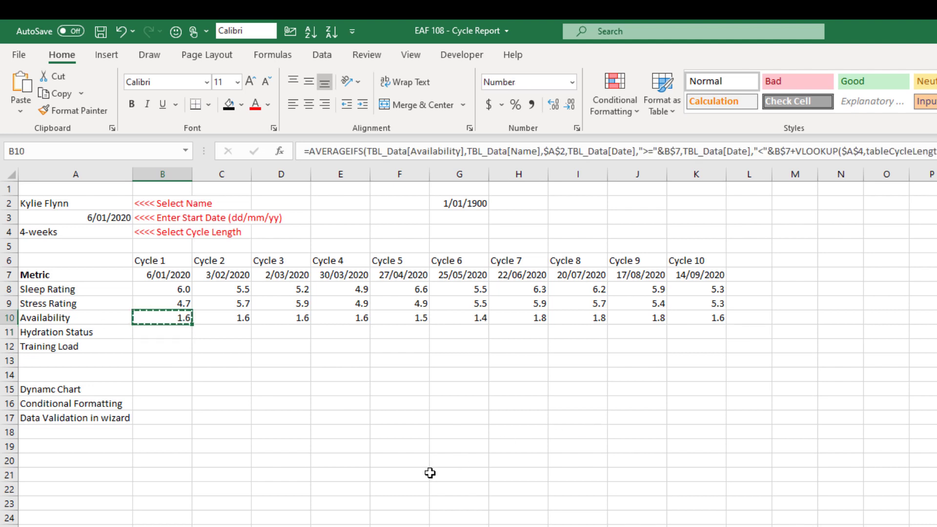
{"action": "left_click", "coordinate": [177, 347]}
{"action": "key", "text": "ctrl+v"}
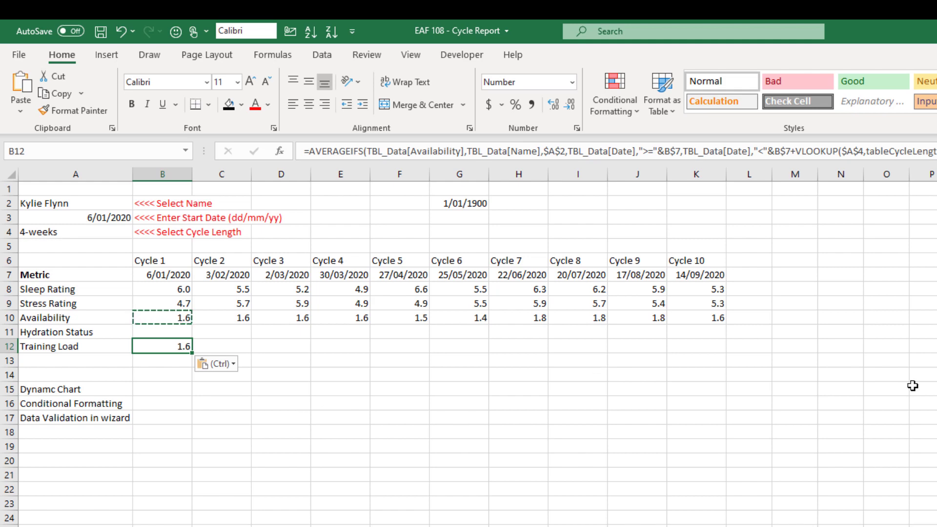
{"action": "left_click", "coordinate": [337, 150]}
{"action": "left_click_drag", "start_coordinate": [337, 149], "coordinate": [309, 149]}
{"action": "type", "text": "sum"}
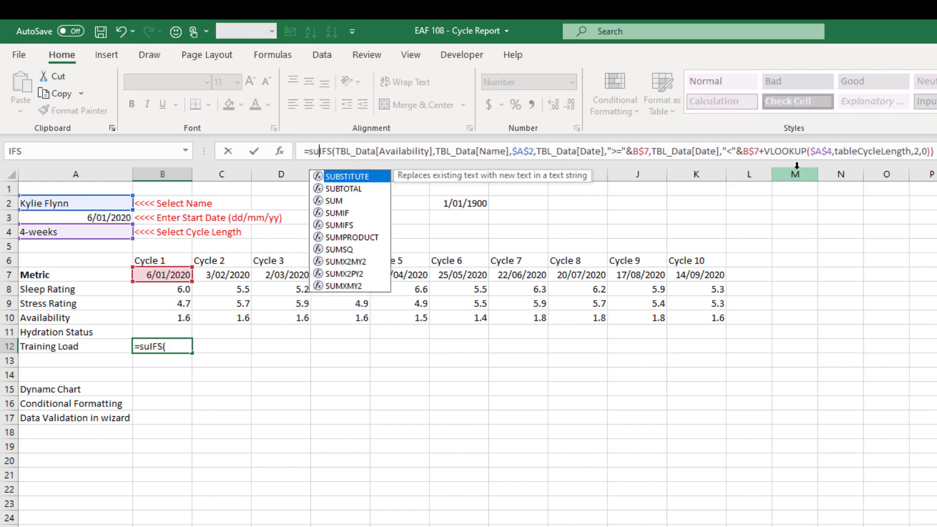
{"action": "key", "text": "Return"}
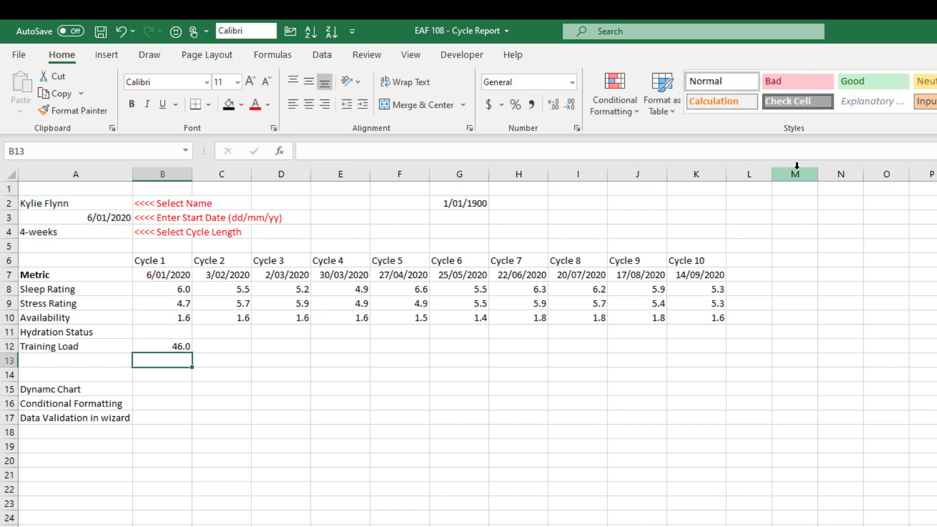
Step: Change the sum range of the SUMIFS formula in B12 to TBL_Data[Training Load]
{"action": "left_click", "coordinate": [150, 347]}
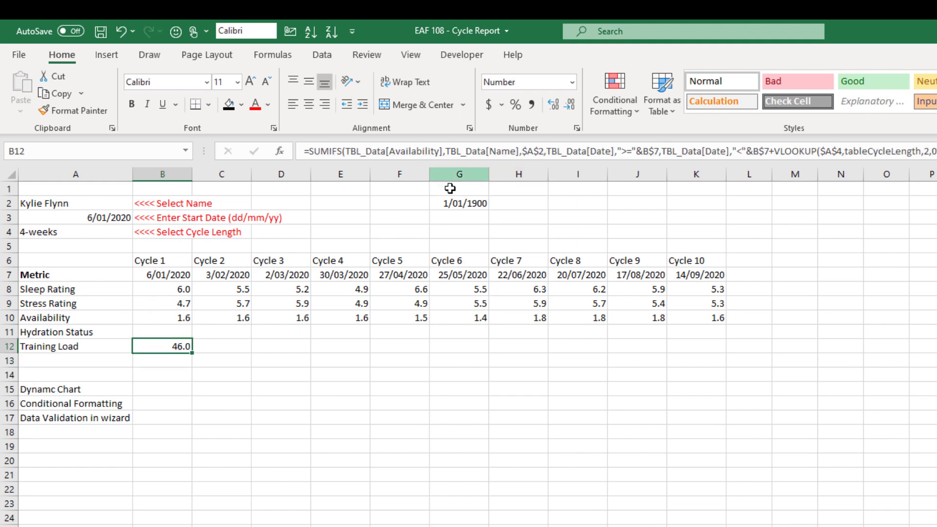
{"action": "left_click_drag", "start_coordinate": [439, 152], "coordinate": [389, 151]}
{"action": "key", "text": "BackSpace"}
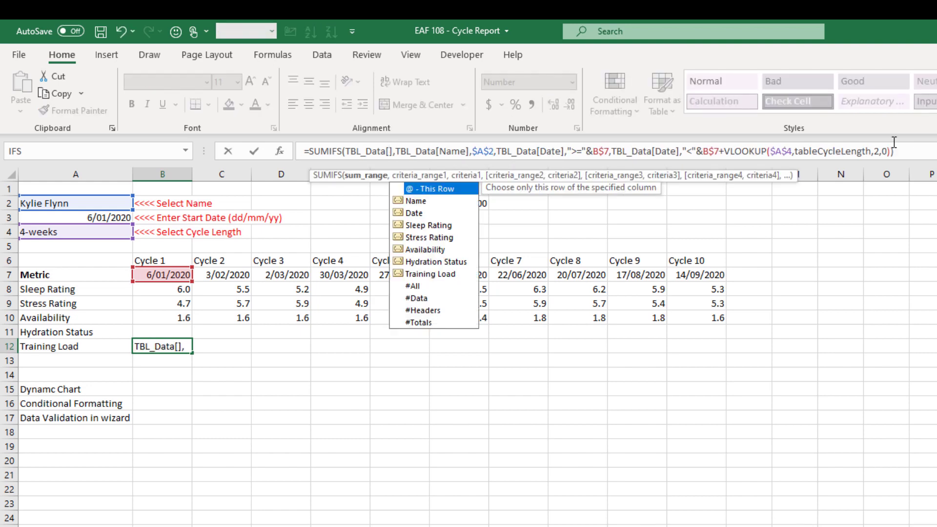
{"action": "double_click", "coordinate": [455, 273]}
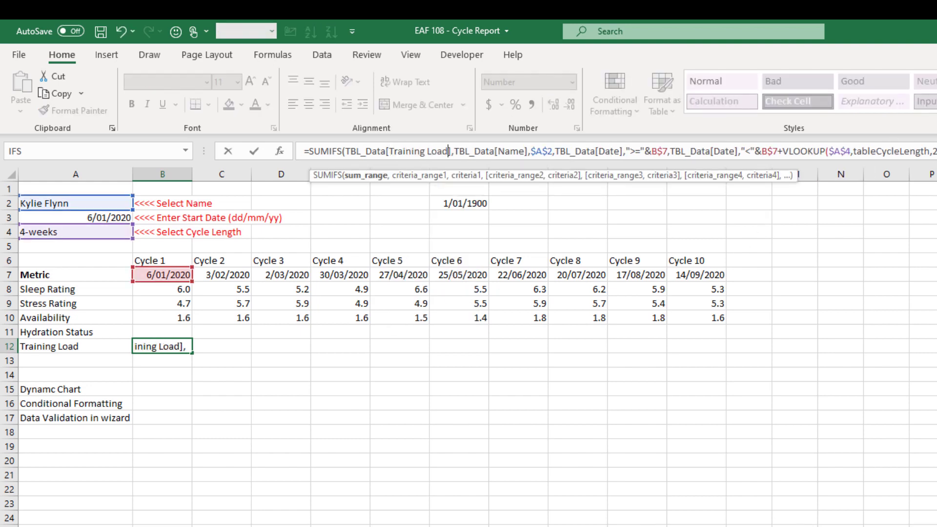
{"action": "key", "text": "Return"}
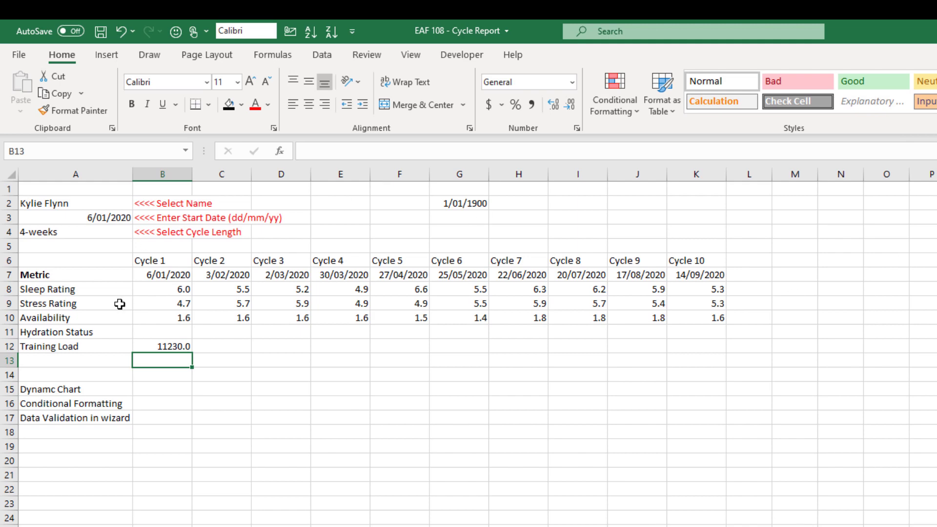
Step: Format the Cycle 1 training load in B12 to show no decimal places
{"action": "left_click", "coordinate": [148, 345]}
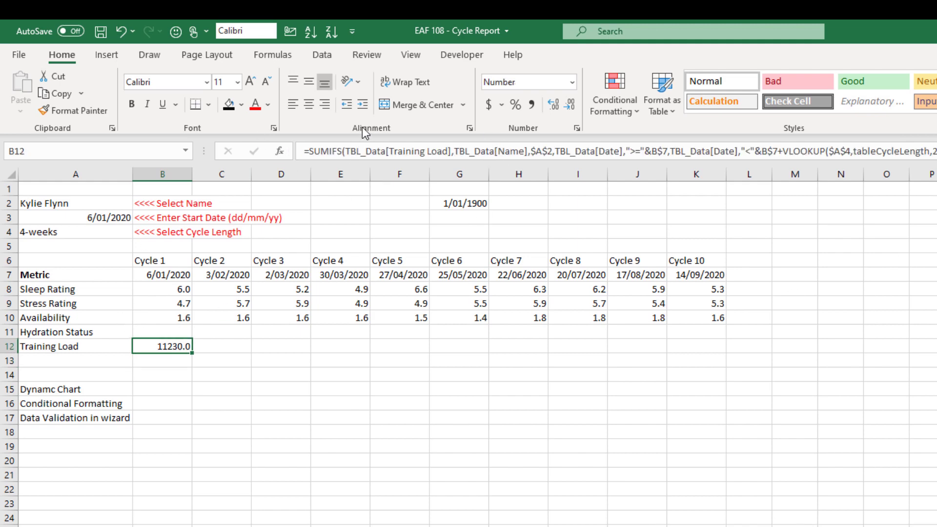
{"action": "left_click", "coordinate": [558, 110]}
{"action": "left_click", "coordinate": [569, 107]}
{"action": "left_click", "coordinate": [569, 107]}
Step: Copy the training load formula from B12 to Cycles 2 to 10 in C12:K12
{"action": "key", "text": "ctrl+c"}
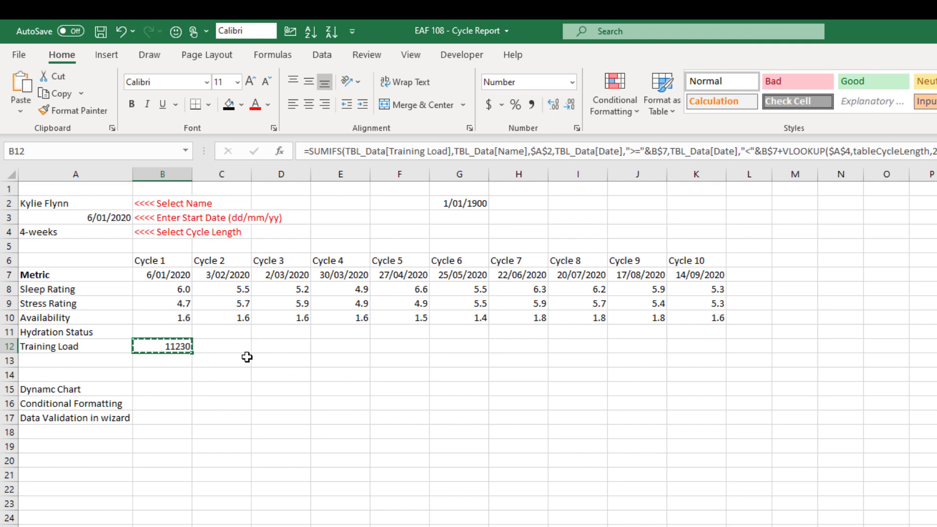
{"action": "left_click_drag", "start_coordinate": [237, 346], "coordinate": [685, 341]}
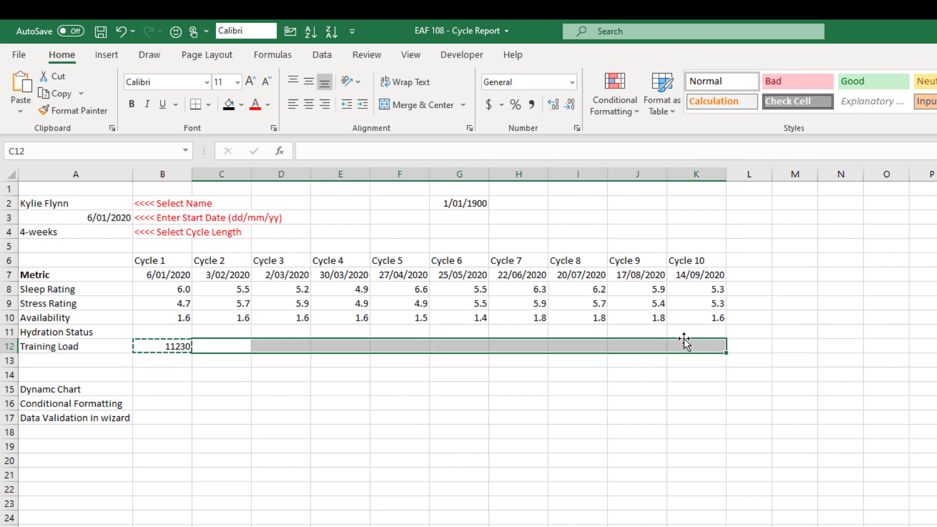
{"action": "key", "text": "ctrl+v"}
{"action": "left_click", "coordinate": [187, 363]}
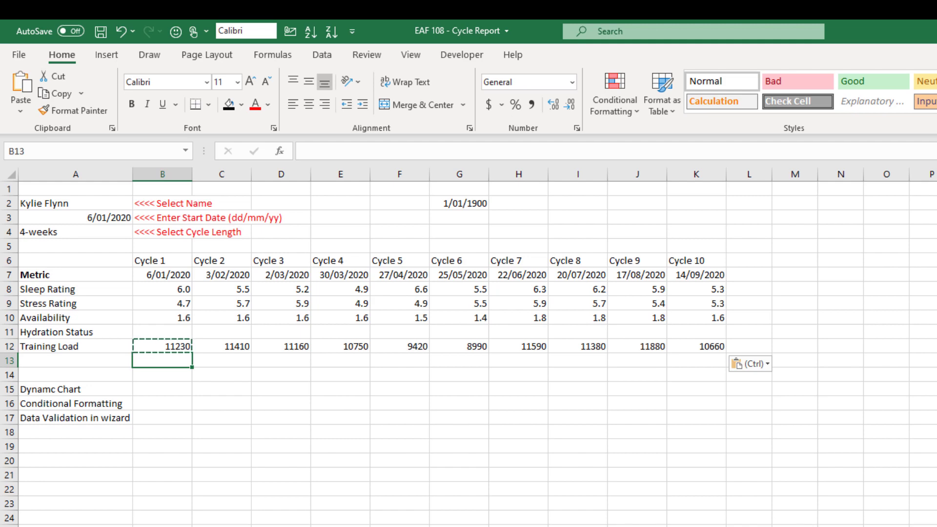
Step: Switch the cycle length in A4 to 6-weeks to test the report
{"action": "left_click", "coordinate": [129, 232]}
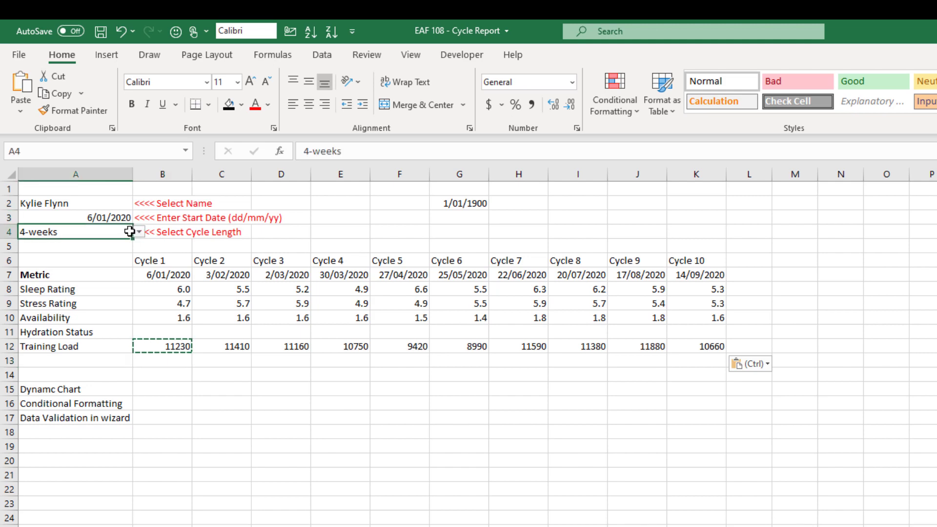
{"action": "left_click", "coordinate": [139, 232]}
{"action": "left_click", "coordinate": [87, 250]}
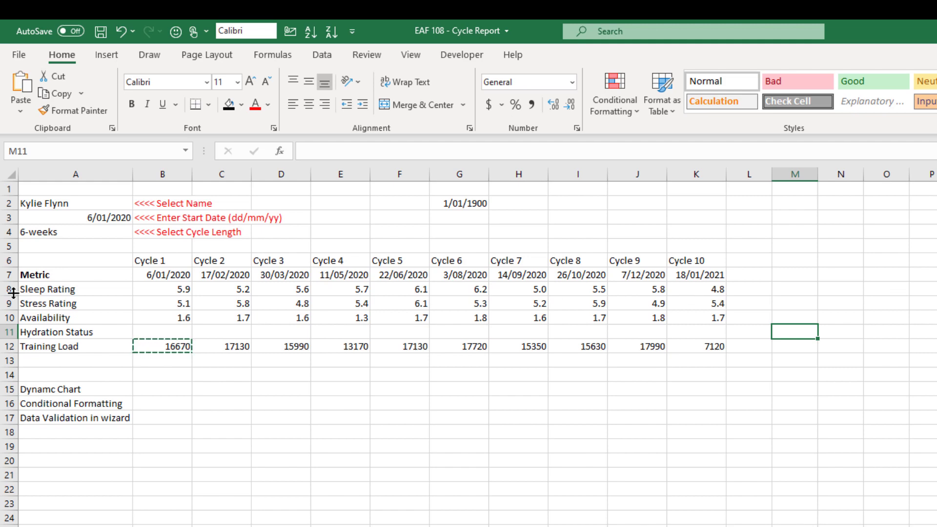
Step: Copy the B10 formula to the Hydration Status row in B11, changing it to COUNTIFS on TBL_Data[Hydration Status]
{"action": "left_click", "coordinate": [175, 316]}
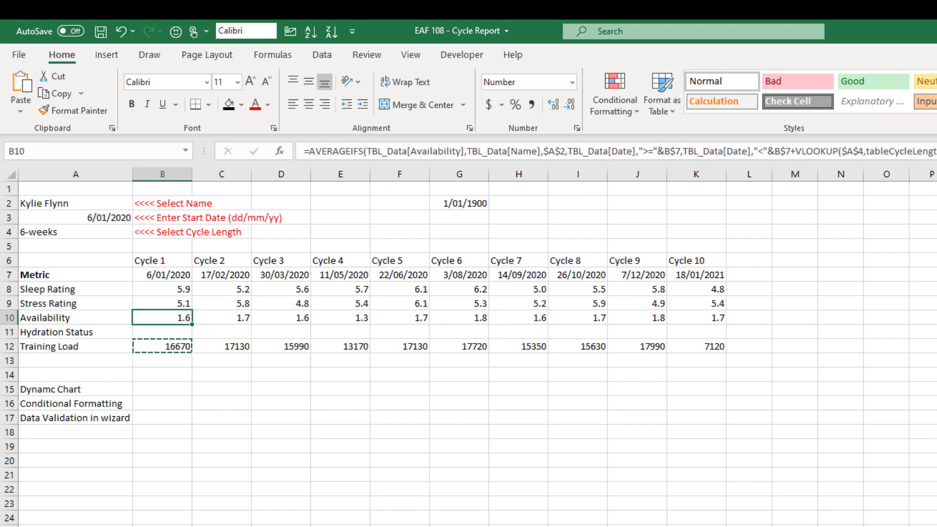
{"action": "type", "text": "count"}
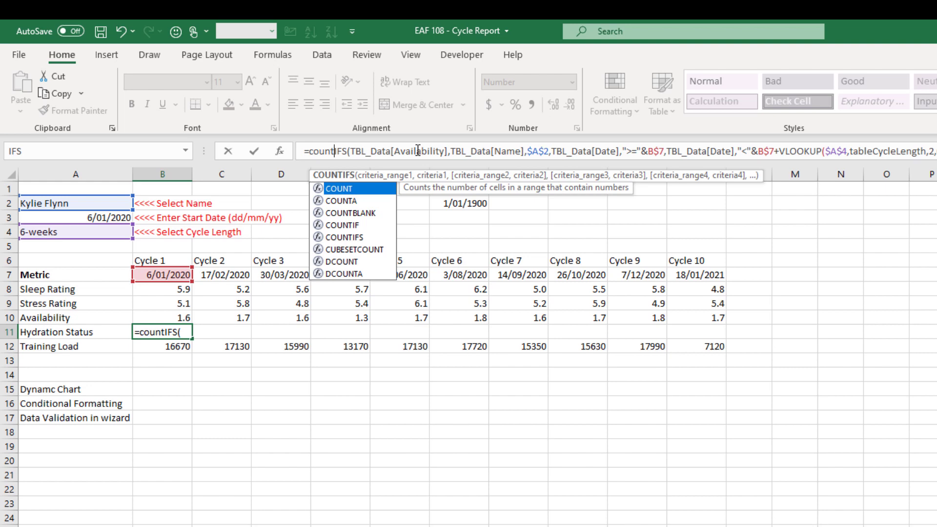
{"action": "left_click", "coordinate": [444, 152]}
{"action": "key", "text": "BackSpace"}
{"action": "key", "text": "BackSpace"}
{"action": "key", "text": "BackSpace"}
{"action": "key", "text": "BackSpace"}
{"action": "key", "text": "BackSpace"}
{"action": "key", "text": "BackSpace"}
{"action": "key", "text": "BackSpace"}
{"action": "key", "text": "BackSpace"}
{"action": "key", "text": "BackSpace"}
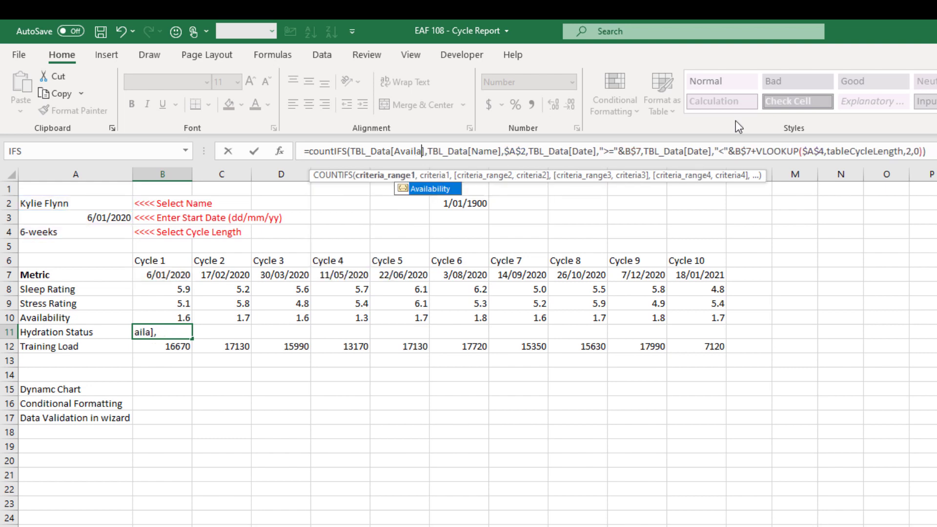
{"action": "key", "text": "BackSpace"}
{"action": "key", "text": "BackSpace"}
{"action": "key", "text": "BackSpace"}
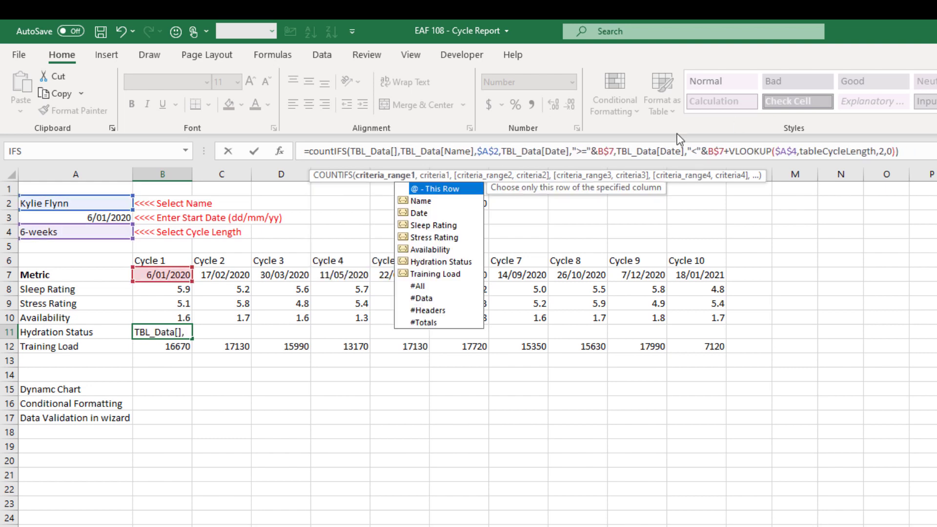
{"action": "double_click", "coordinate": [452, 262]}
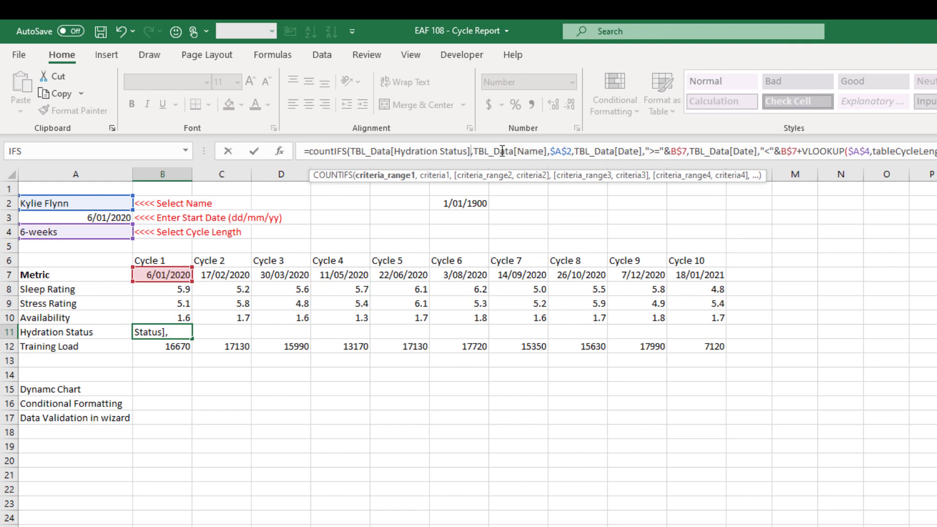
Step: Add "Dehydrated" as the criterion for the Hydration Status range in the B11 COUNTIFS formula and enter the formula
{"action": "type", "text": ","}
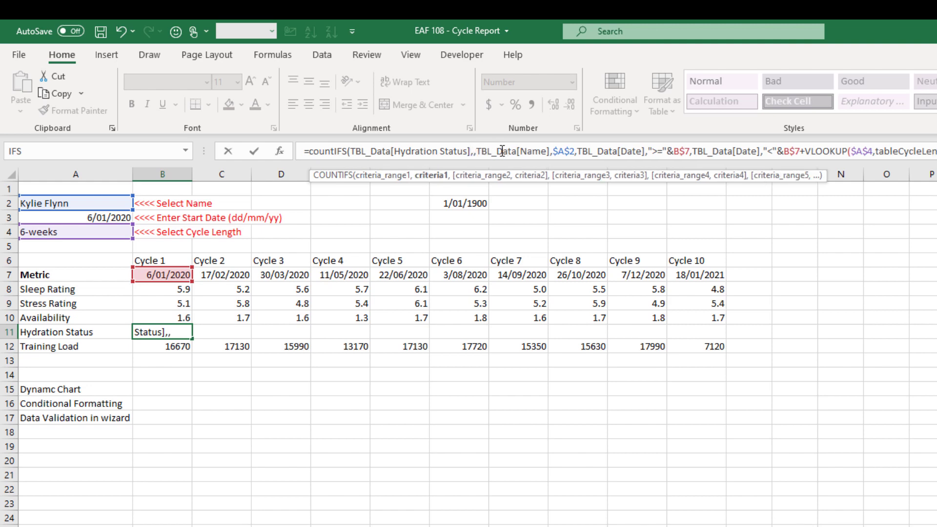
{"action": "type", "text": "\"Dehydra"}
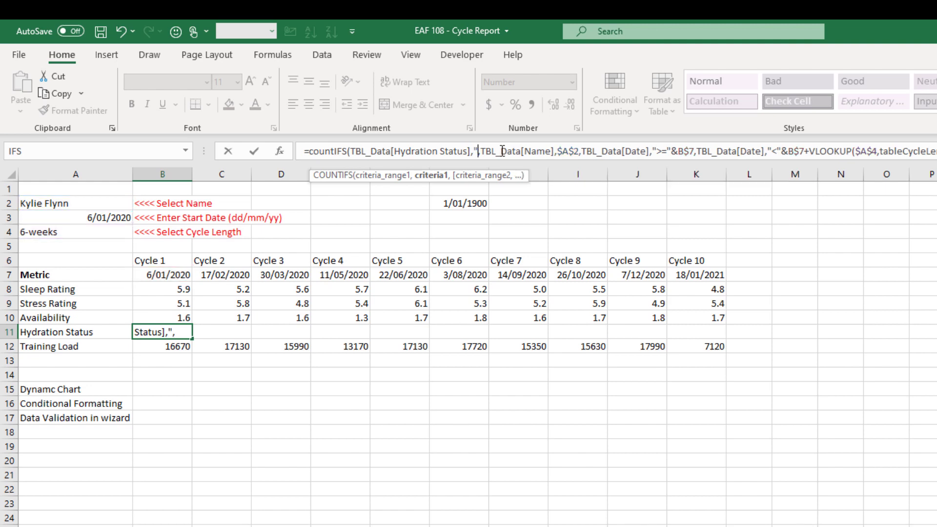
{"action": "type", "text": "ted"}
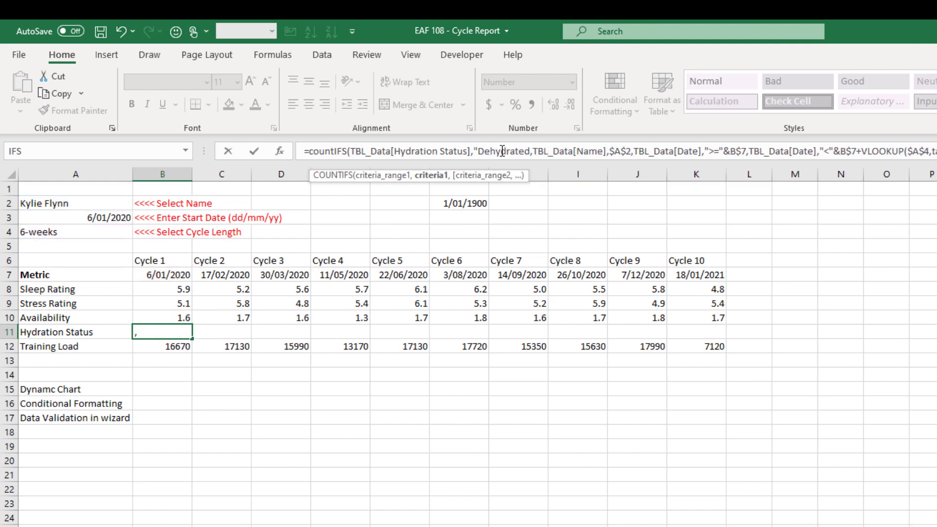
{"action": "type", "text": "\""}
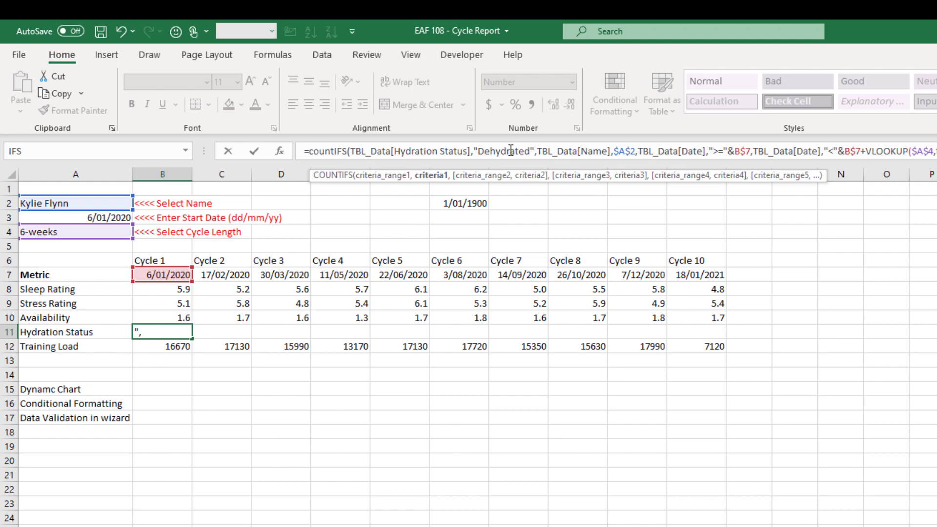
{"action": "key", "text": "End"}
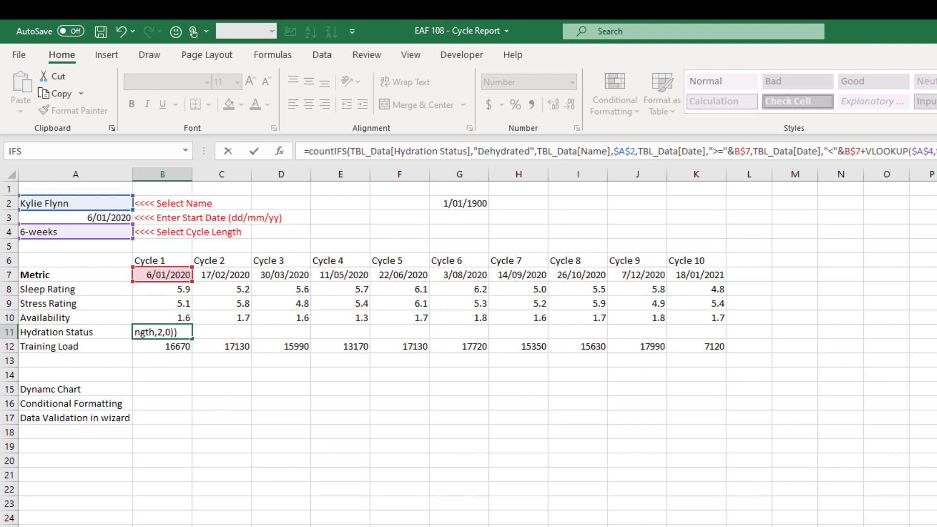
{"action": "key", "text": "Return"}
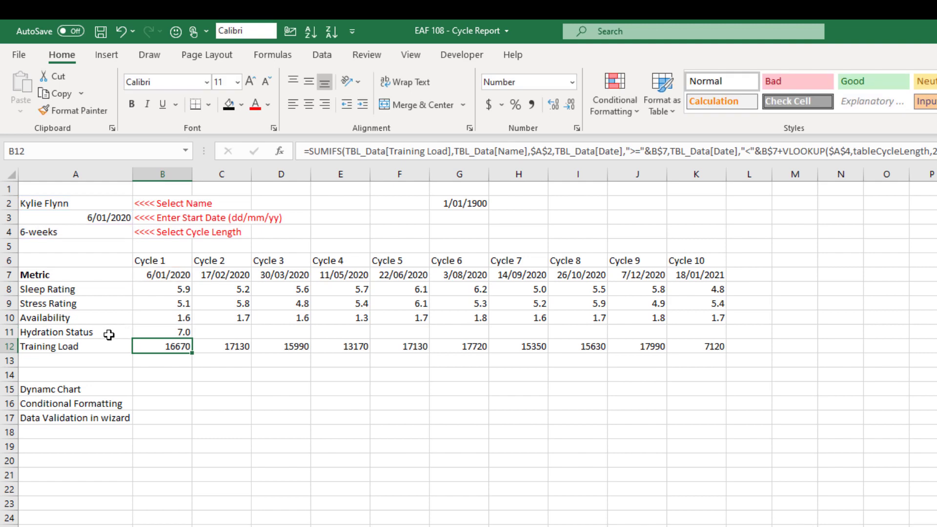
Step: Copy the hydration status formula from B11 to Cycles 2 to 10 in C11:K11
{"action": "left_click", "coordinate": [161, 332]}
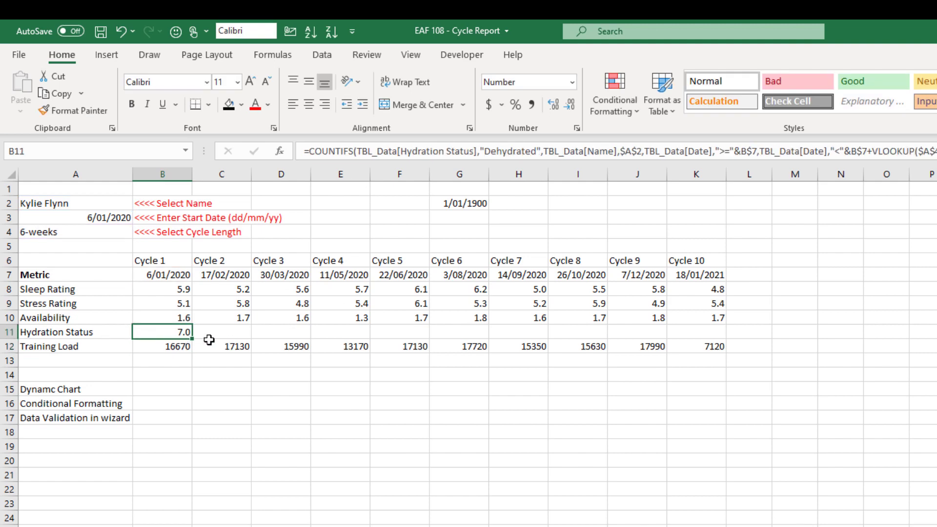
{"action": "key", "text": "ctrl+c"}
{"action": "left_click_drag", "start_coordinate": [217, 339], "coordinate": [673, 324]}
{"action": "key", "text": "ctrl+v"}
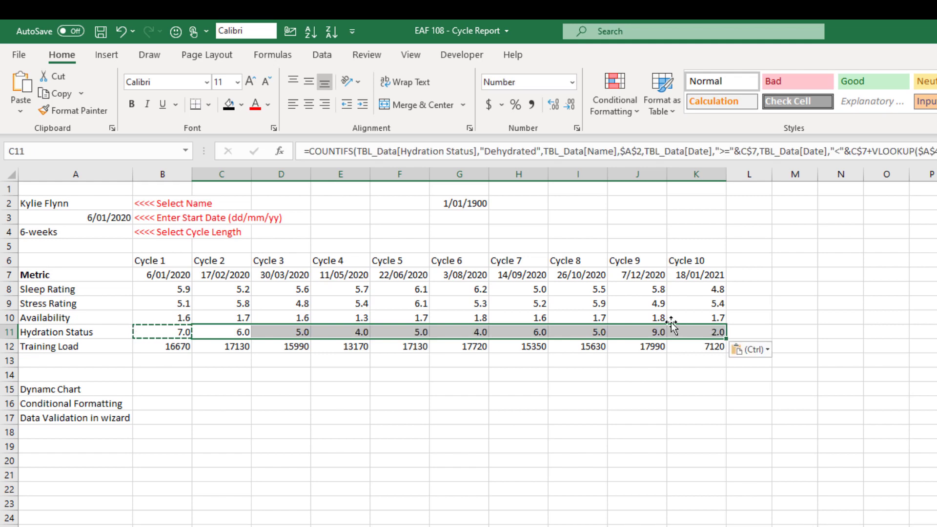
{"action": "left_click", "coordinate": [157, 372]}
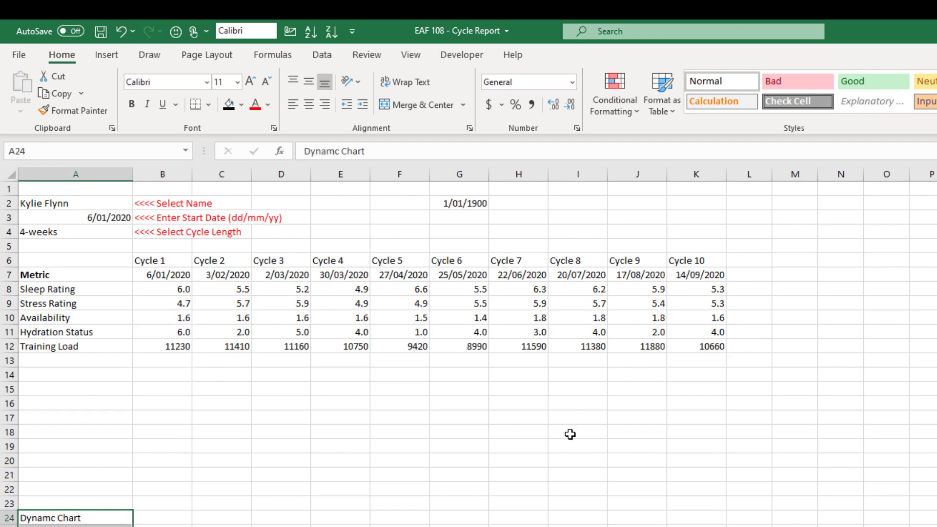
Step: Enter the prompt "<<<< Select Chart Variable" in B14 and colour its text red
{"action": "left_click", "coordinate": [63, 449]}
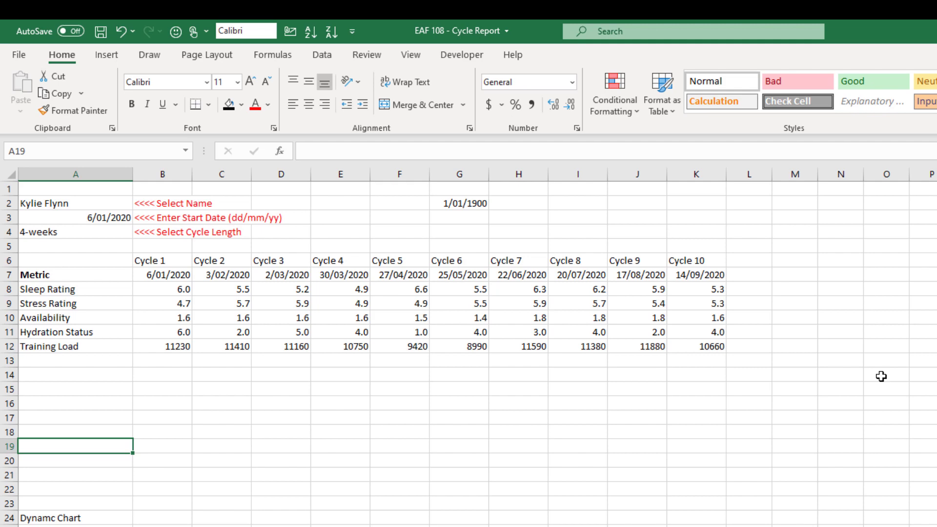
{"action": "left_click", "coordinate": [87, 379]}
{"action": "left_click", "coordinate": [177, 377]}
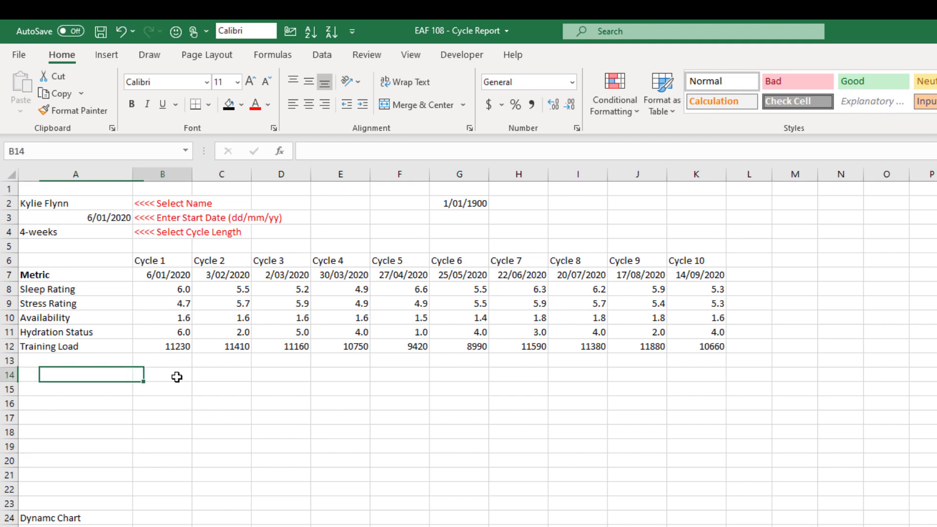
{"action": "type", "text": "<<<<"}
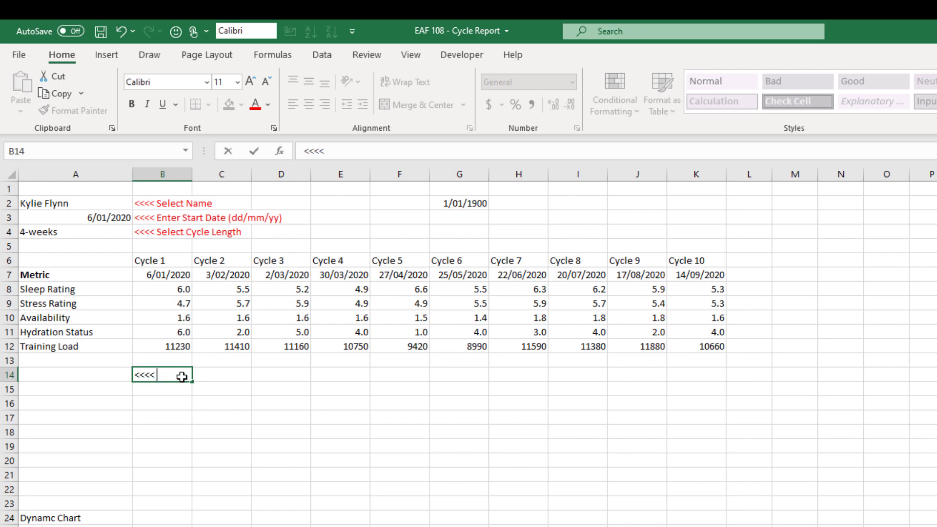
{"action": "type", "text": " Select Char"}
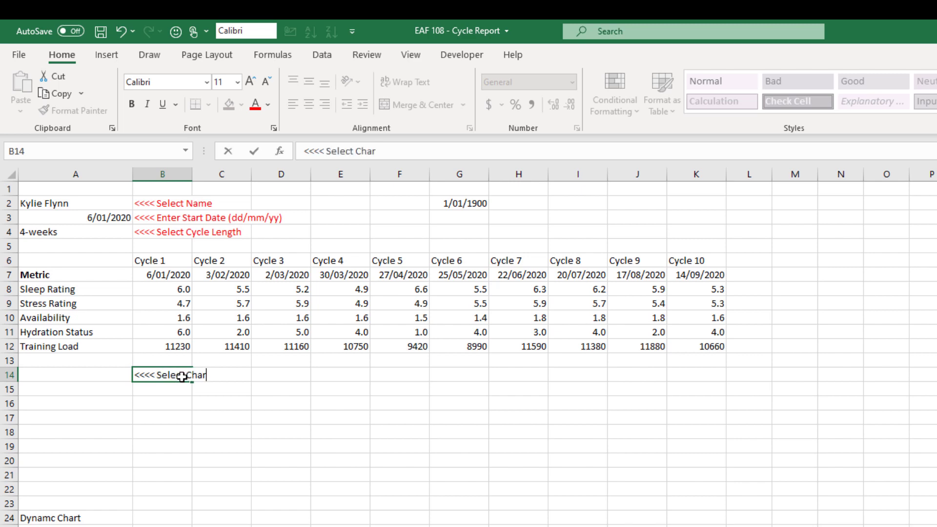
{"action": "type", "text": "t Variable"}
{"action": "key", "text": "Return"}
{"action": "left_click", "coordinate": [182, 376]}
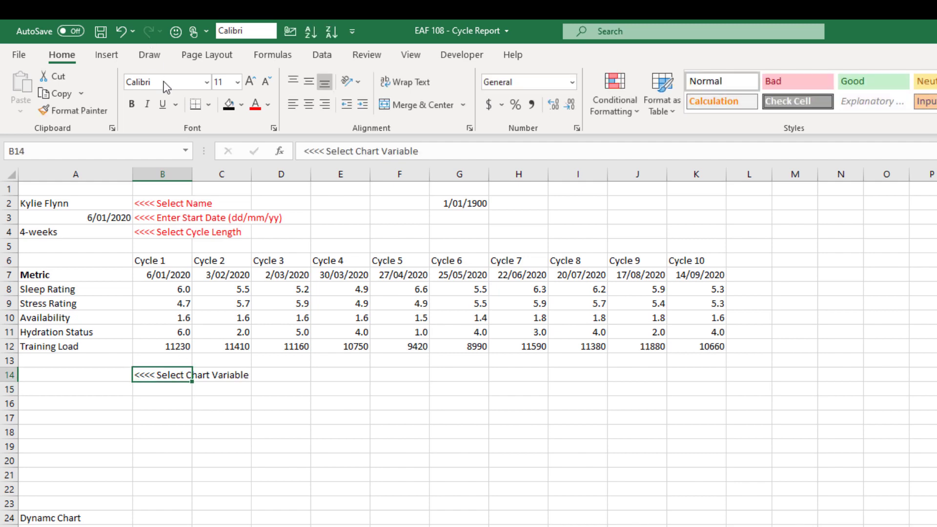
{"action": "left_click", "coordinate": [254, 104]}
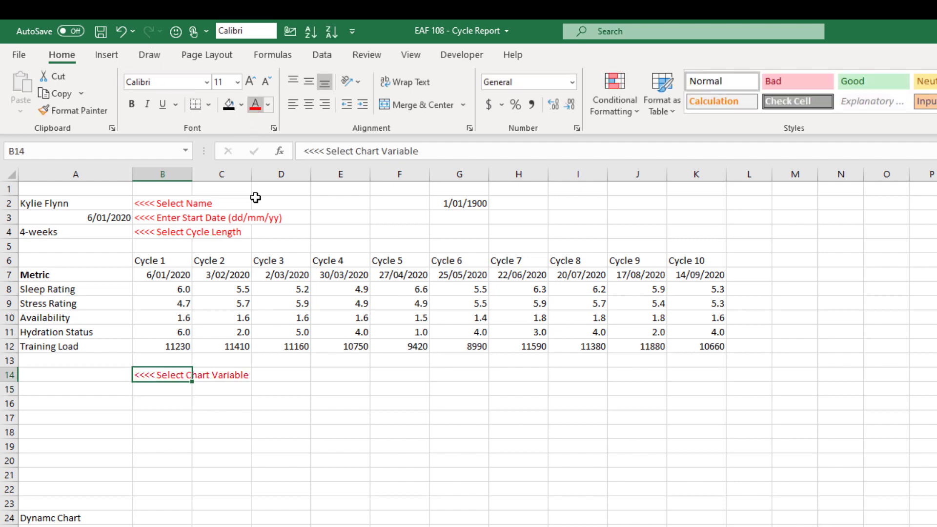
Step: Add a drop-down list to A14 sourced from the metric names in $A$8:$A$12, and choose Sleep Rating as the chart variable
{"action": "left_click", "coordinate": [109, 374]}
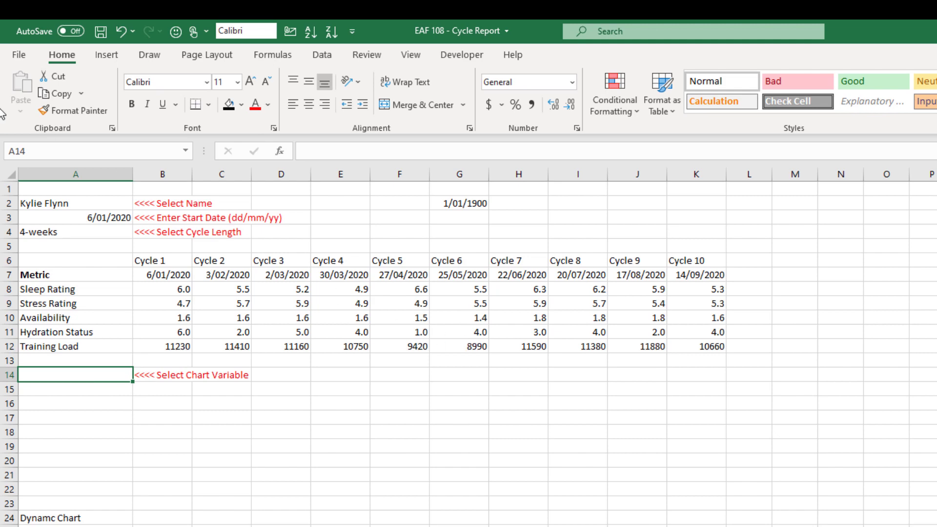
{"action": "left_click", "coordinate": [322, 56]}
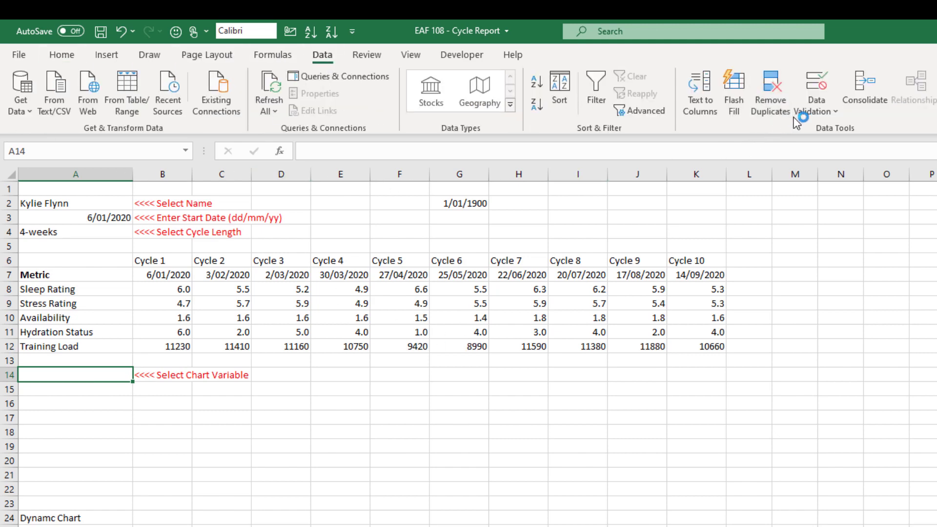
{"action": "left_click", "coordinate": [815, 109]}
{"action": "left_click", "coordinate": [817, 131]}
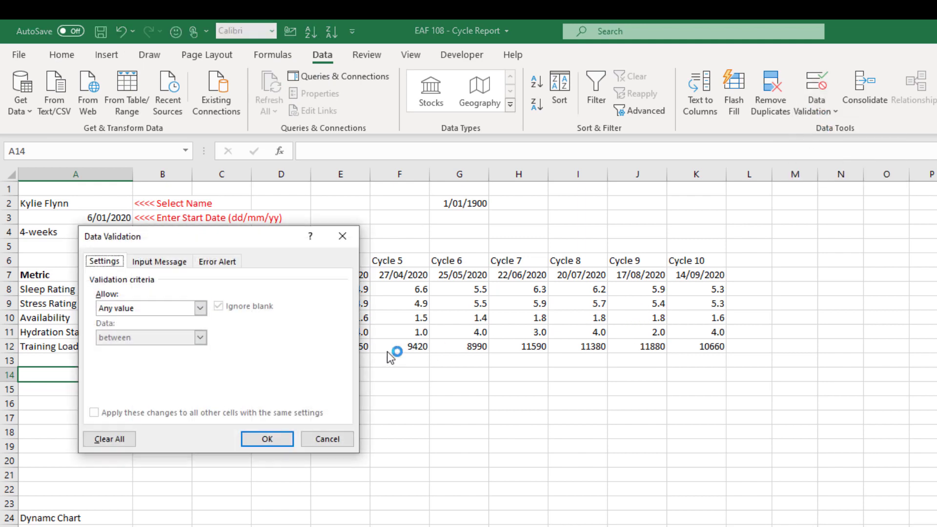
{"action": "left_click", "coordinate": [133, 308]}
{"action": "left_click", "coordinate": [105, 349]}
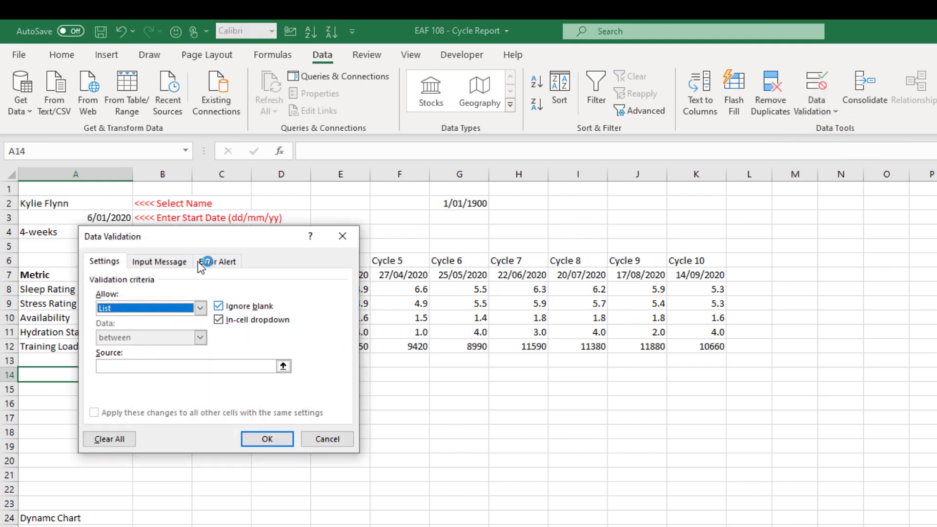
{"action": "left_click_drag", "start_coordinate": [190, 246], "coordinate": [412, 184]}
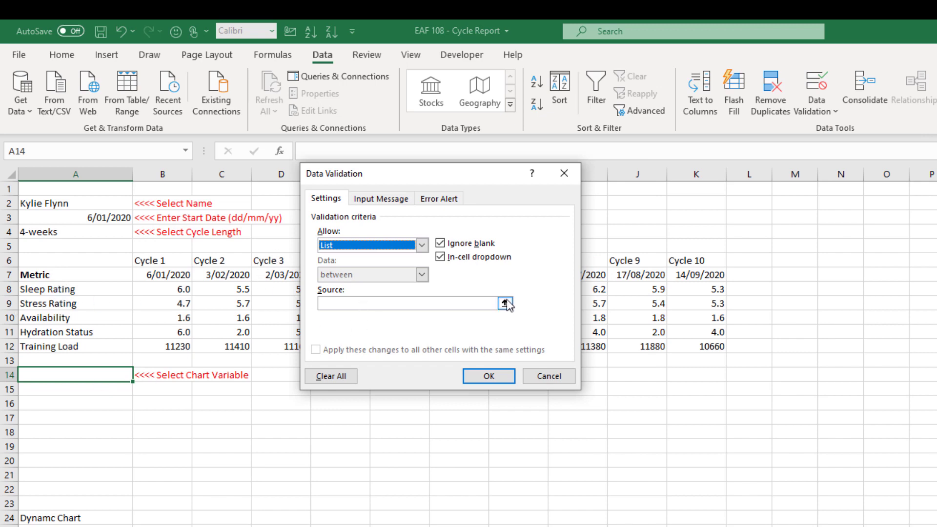
{"action": "left_click", "coordinate": [344, 306]}
{"action": "left_click_drag", "start_coordinate": [80, 290], "coordinate": [78, 350]}
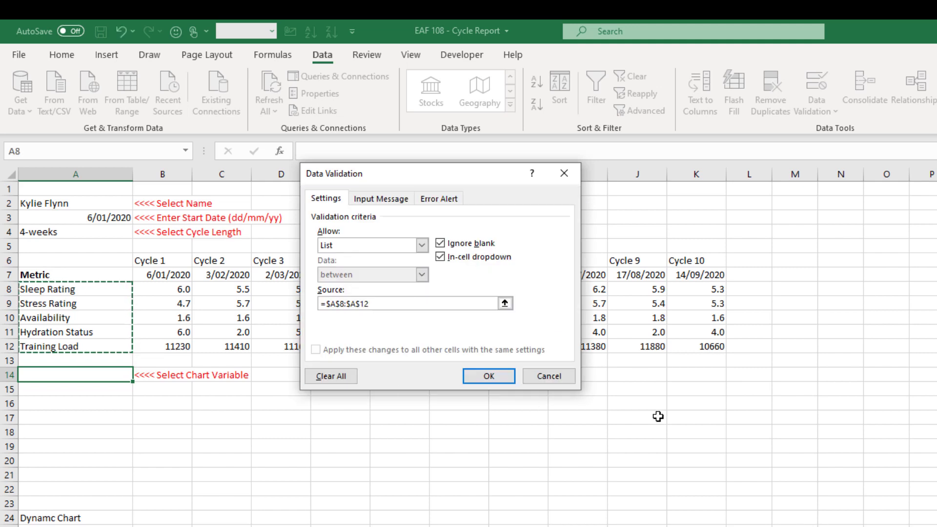
{"action": "left_click", "coordinate": [501, 377]}
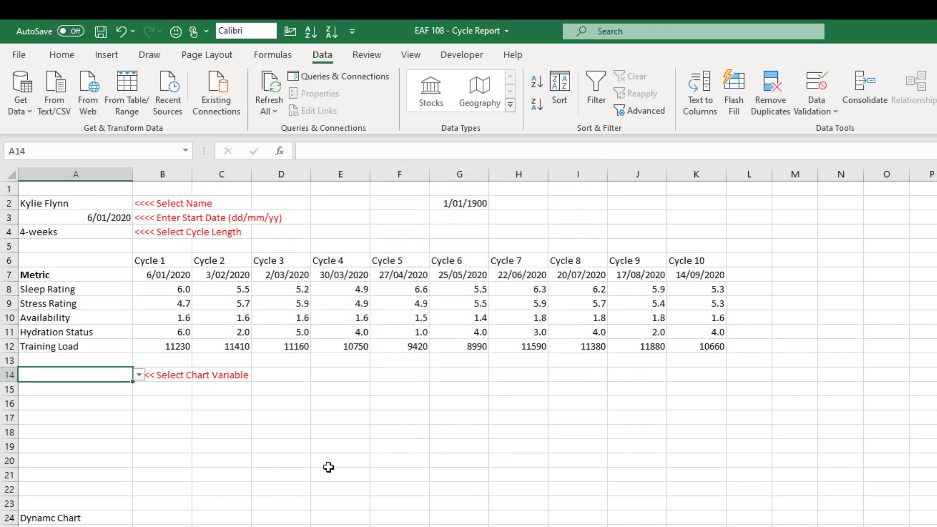
{"action": "left_click", "coordinate": [139, 375]}
{"action": "left_click", "coordinate": [105, 405]}
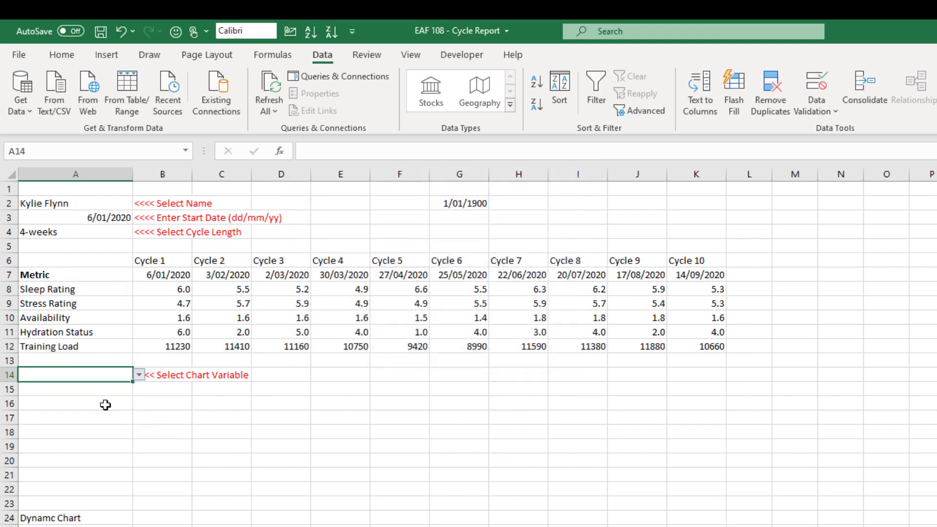
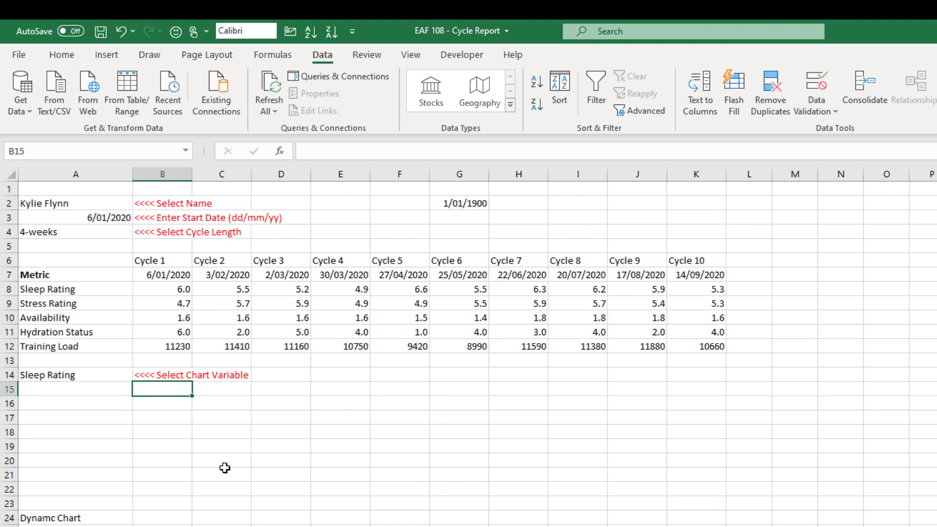
Step: Enter =VLOOKUP($A$14,$A$7:$K$12,2,0) in B16 to look up the chart variable's Cycle 1 value
{"action": "left_click", "coordinate": [171, 403]}
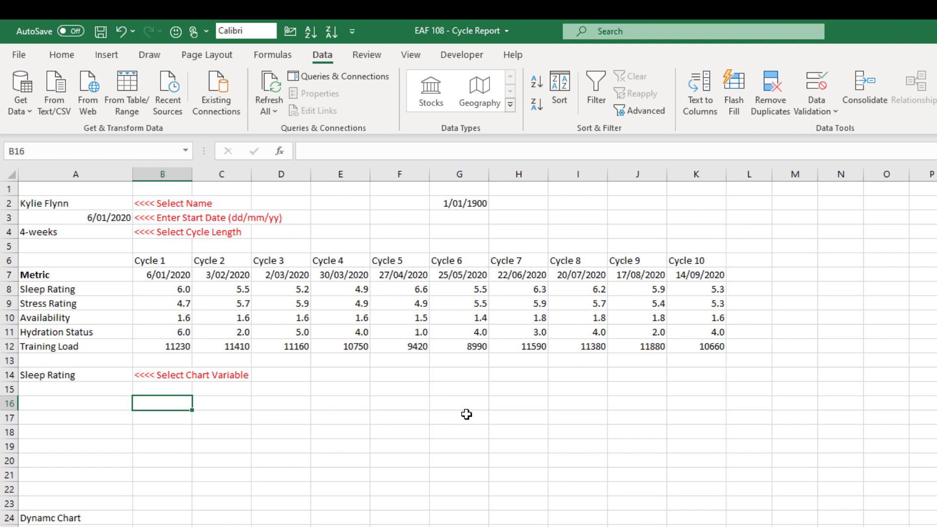
{"action": "type", "text": "="}
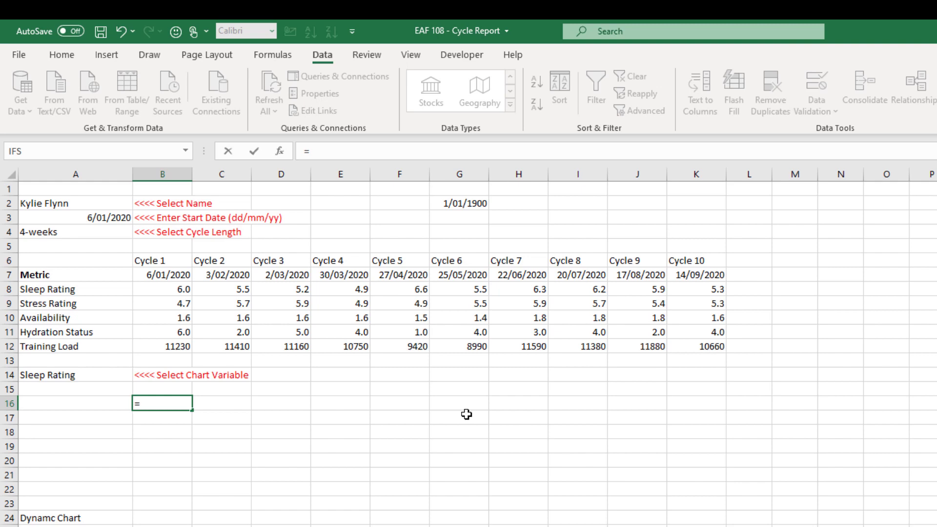
{"action": "type", "text": "vl"}
{"action": "key", "text": "Tab"}
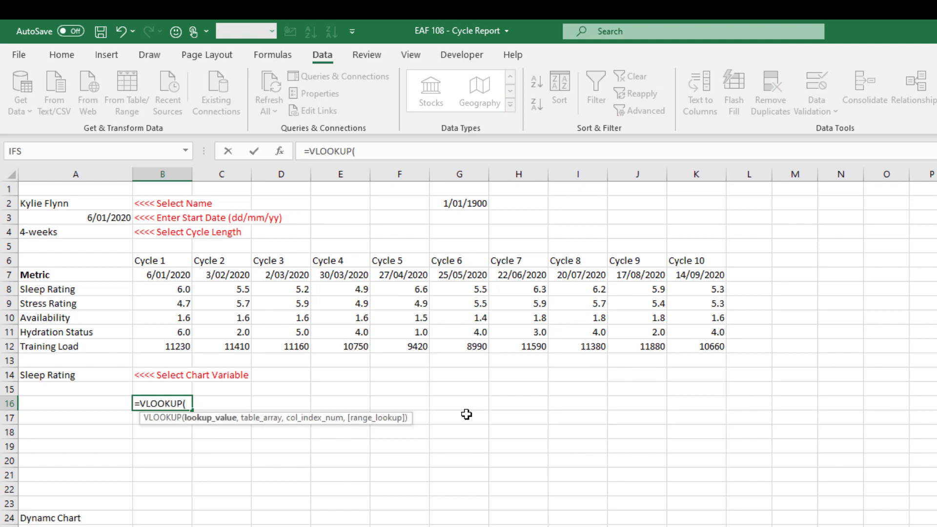
{"action": "left_click", "coordinate": [72, 378]}
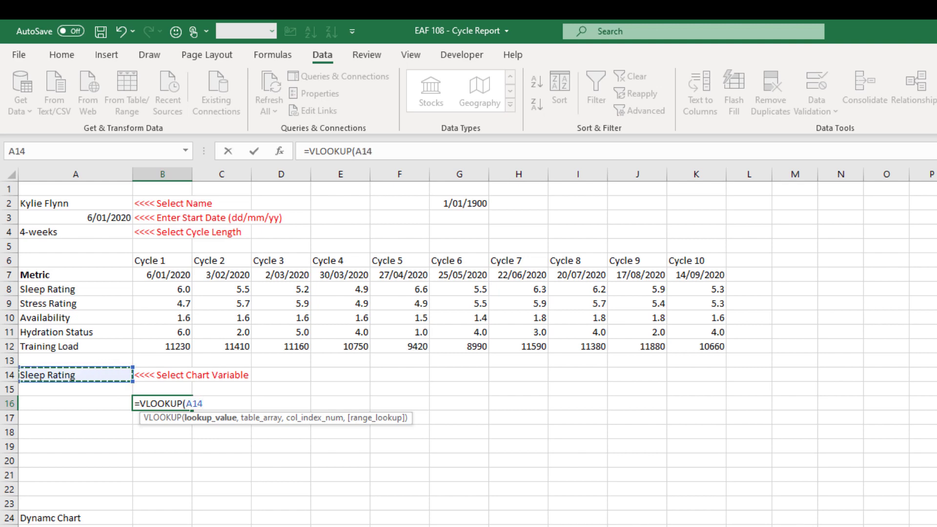
{"action": "key", "text": "F4"}
{"action": "type", "text": ","}
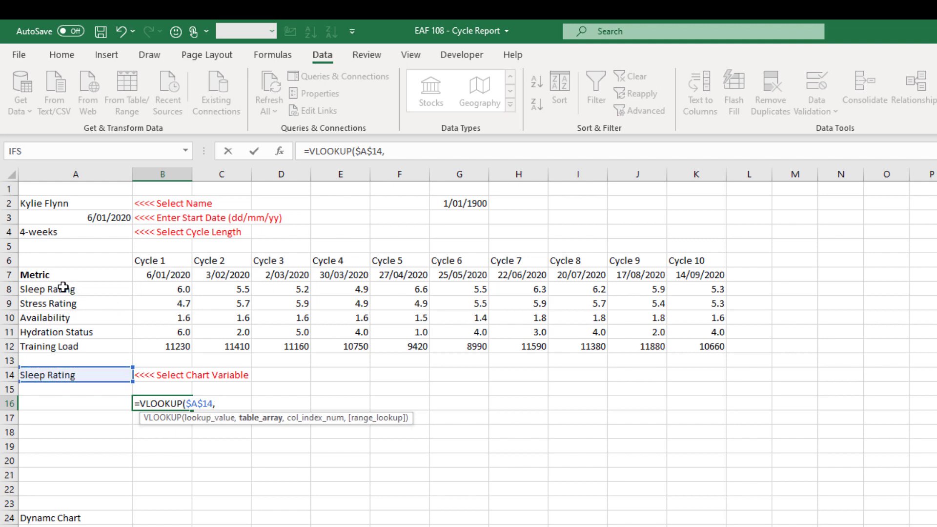
{"action": "left_click_drag", "start_coordinate": [63, 274], "coordinate": [703, 344]}
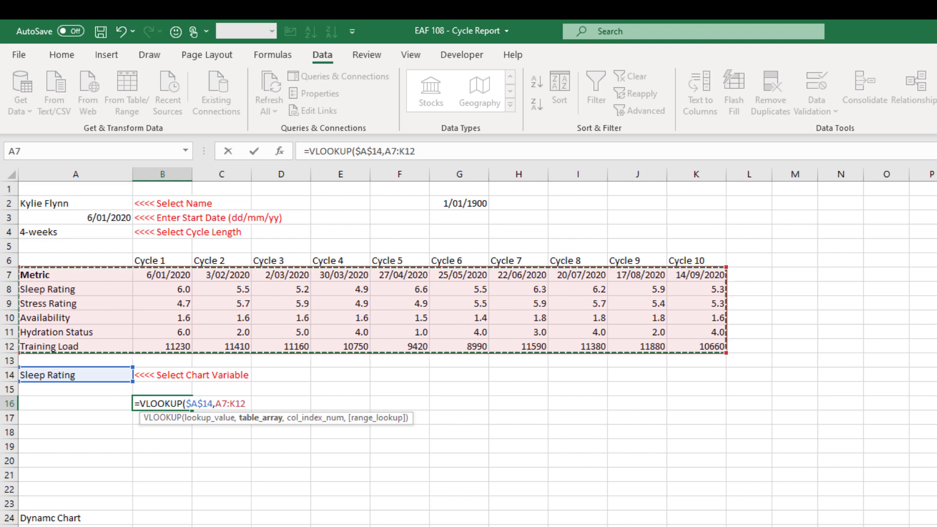
{"action": "key", "text": "F4"}
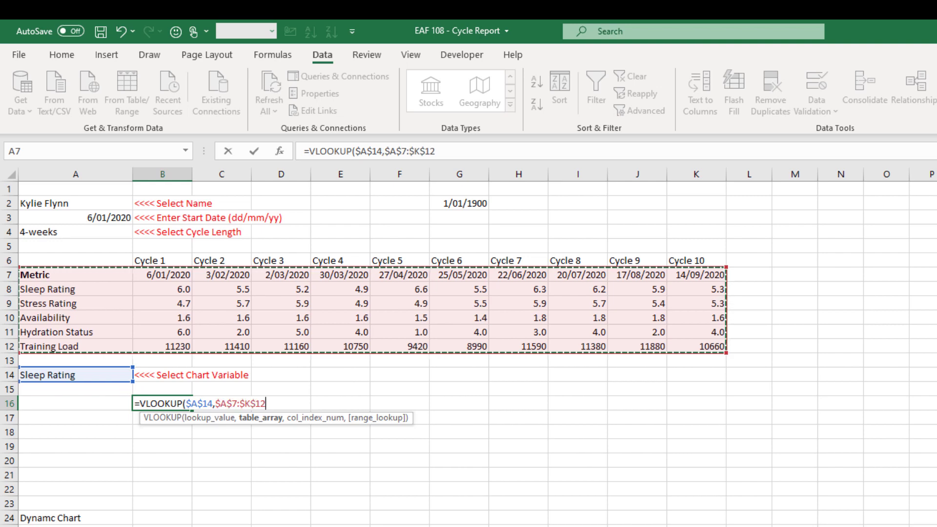
{"action": "type", "text": ","}
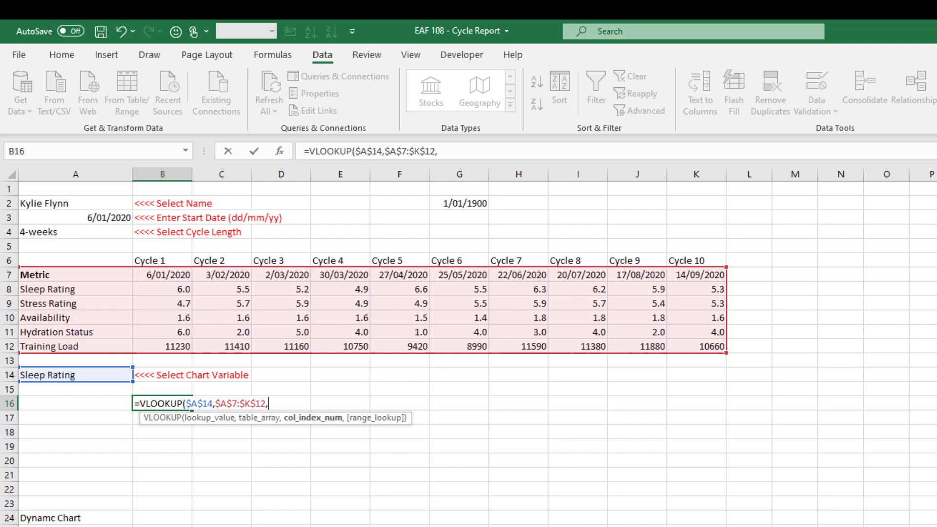
{"action": "type", "text": "2,0)"}
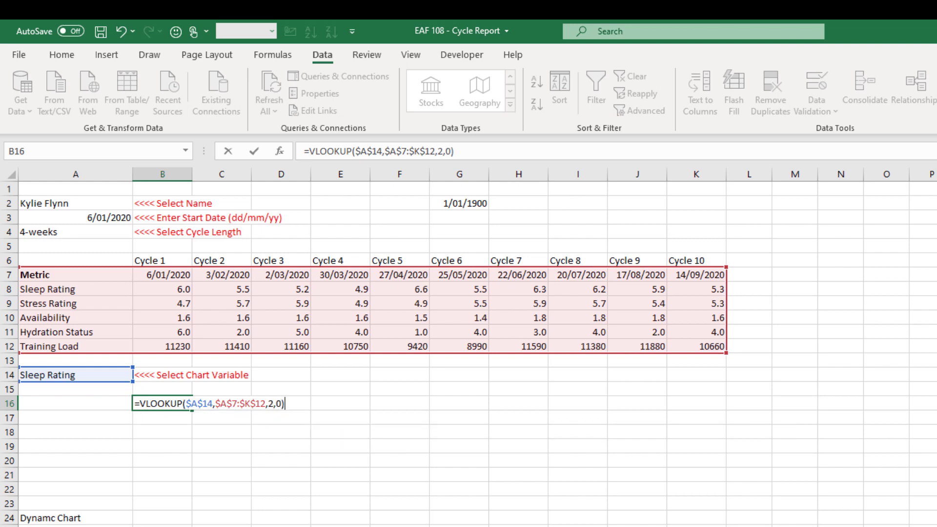
{"action": "key", "text": "Return"}
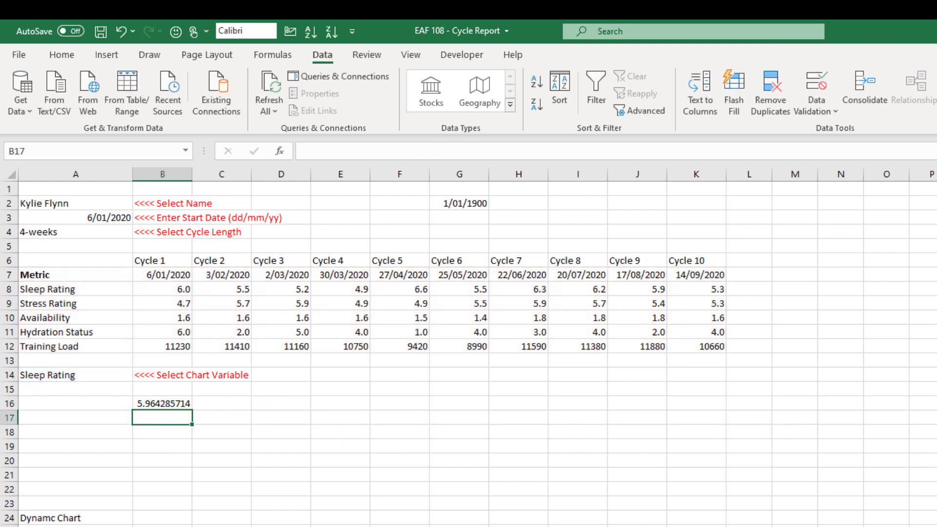
Step: Copy the VLOOKUP formula from B16 to C16 and change its column index to 3
{"action": "left_click", "coordinate": [175, 405]}
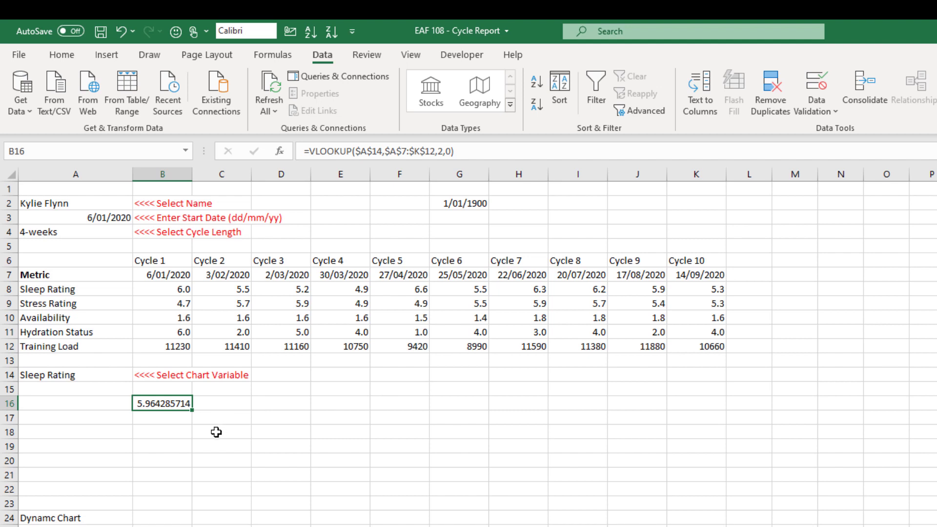
{"action": "left_click_drag", "start_coordinate": [191, 411], "coordinate": [250, 409]}
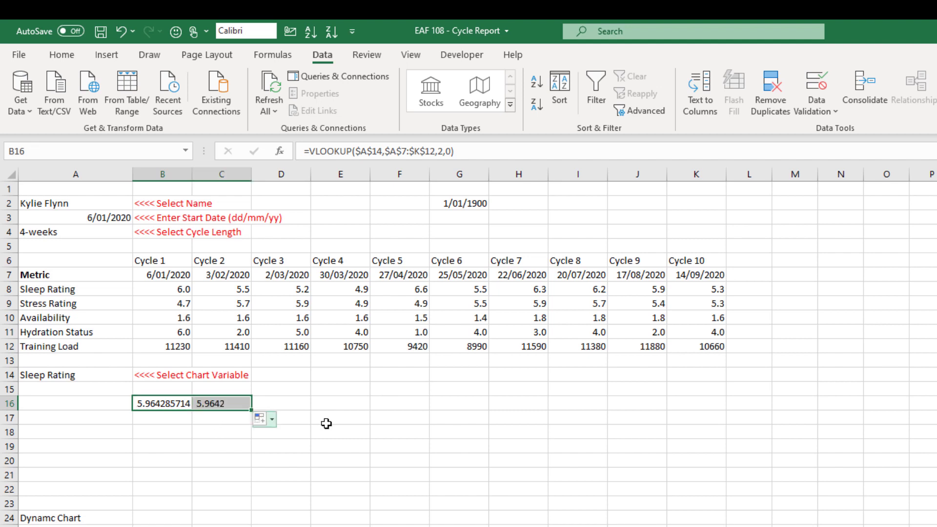
{"action": "left_click", "coordinate": [237, 401]}
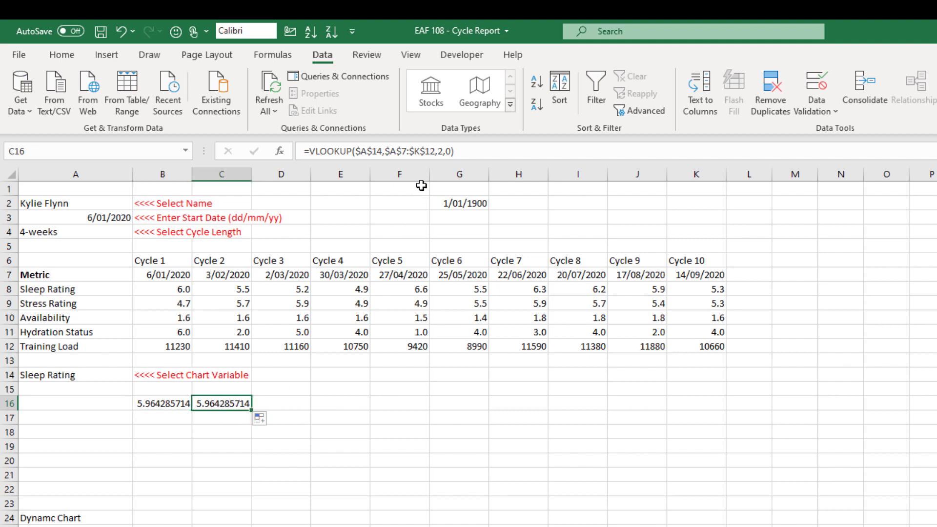
{"action": "left_click", "coordinate": [442, 152]}
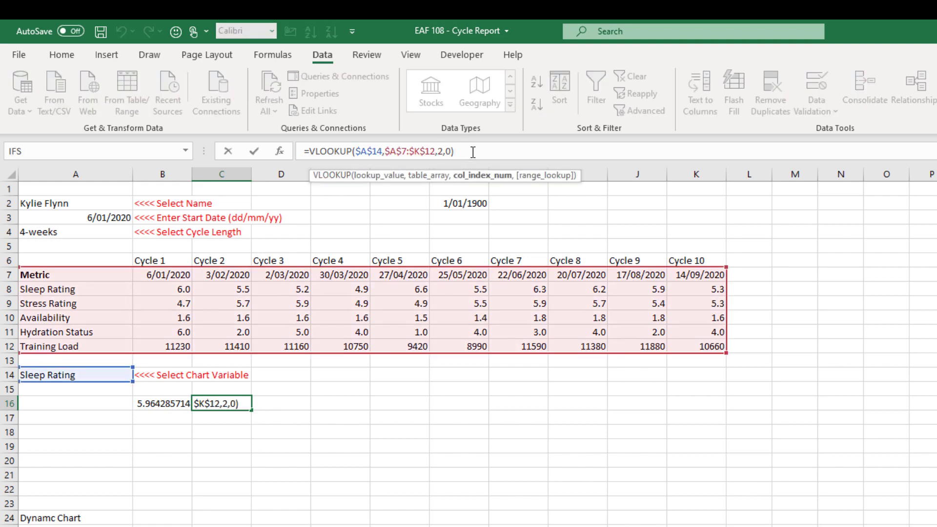
{"action": "key", "text": "Delete"}
{"action": "type", "text": "3"}
{"action": "key", "text": "Return"}
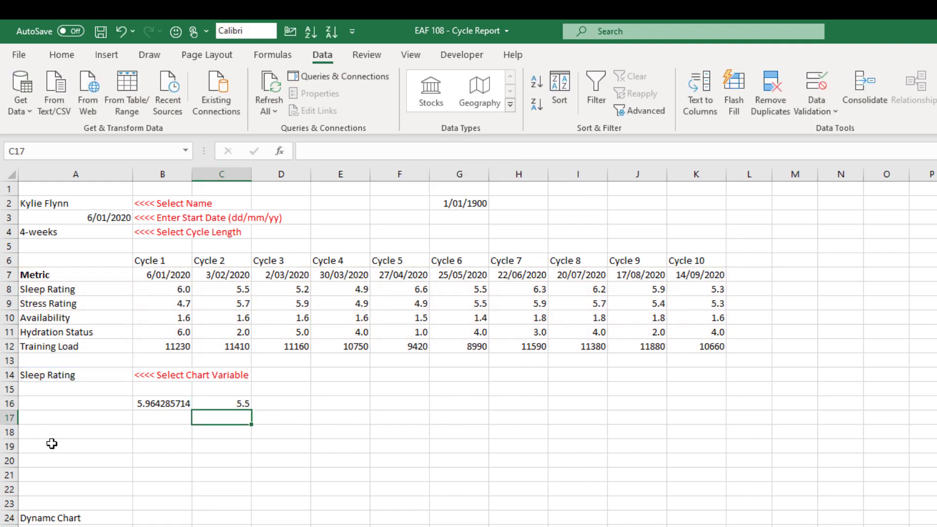
Step: Enter 2 and 3 in B15:C15 and extend the series across to K15 as column index numbers
{"action": "left_click", "coordinate": [169, 391]}
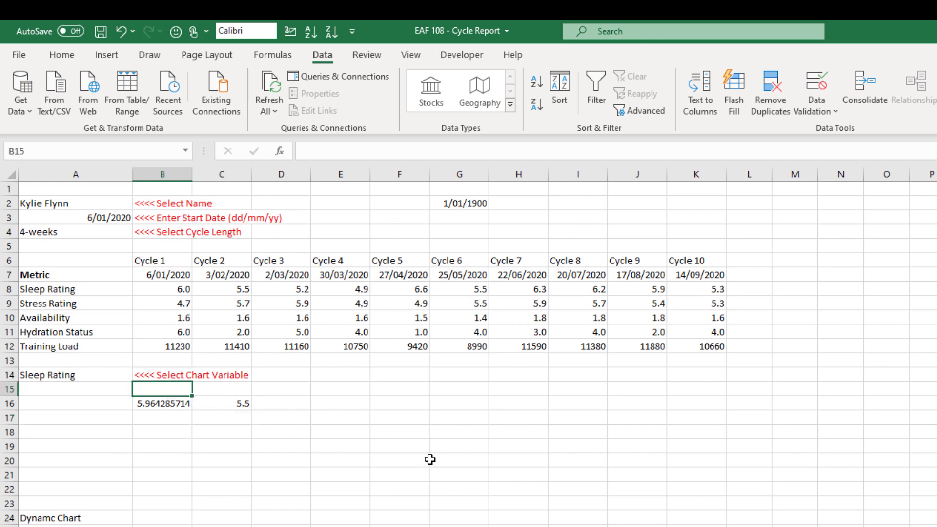
{"action": "type", "text": "2"}
{"action": "key", "text": "Tab"}
{"action": "type", "text": "3"}
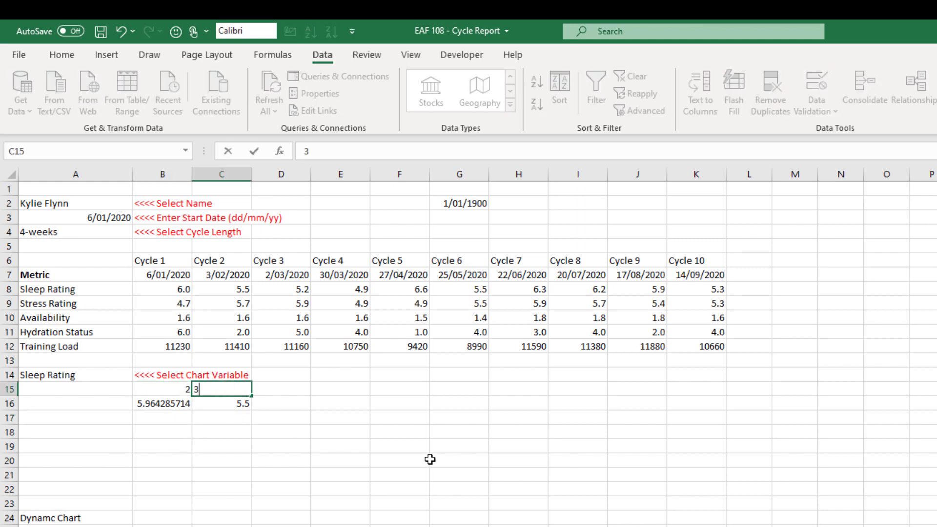
{"action": "key", "text": "Tab"}
{"action": "left_click_drag", "start_coordinate": [186, 389], "coordinate": [722, 410]}
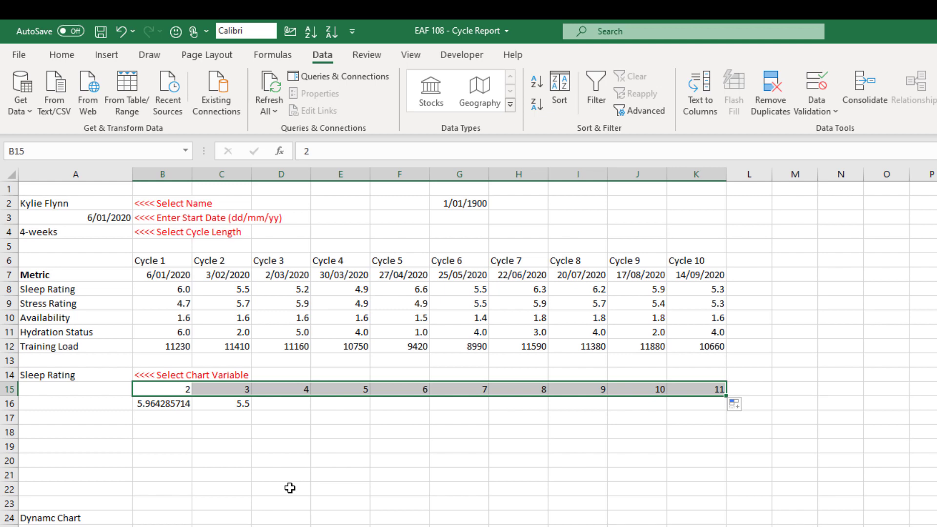
Step: Replace the column index in the B16 VLOOKUP with a reference to B15 and copy the formula across to K16
{"action": "left_click", "coordinate": [153, 403]}
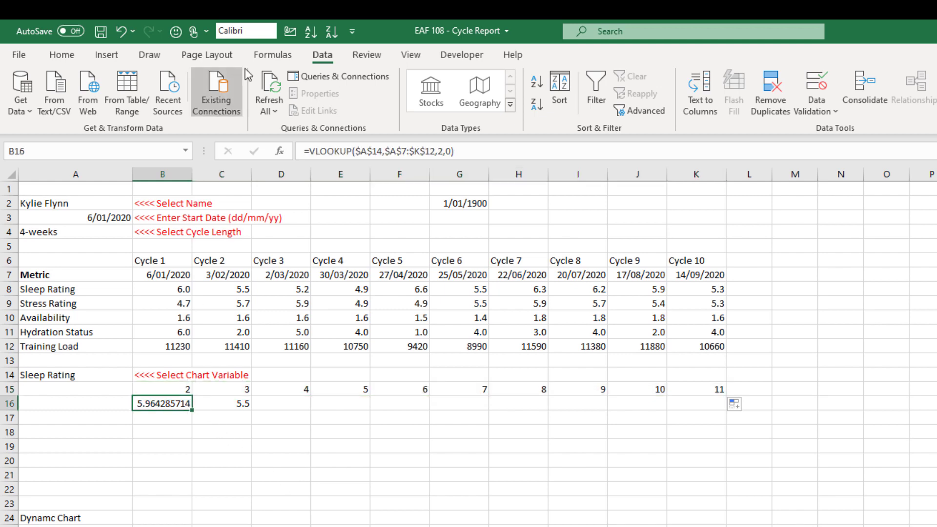
{"action": "left_click", "coordinate": [445, 151]}
{"action": "key", "text": "BackSpace"}
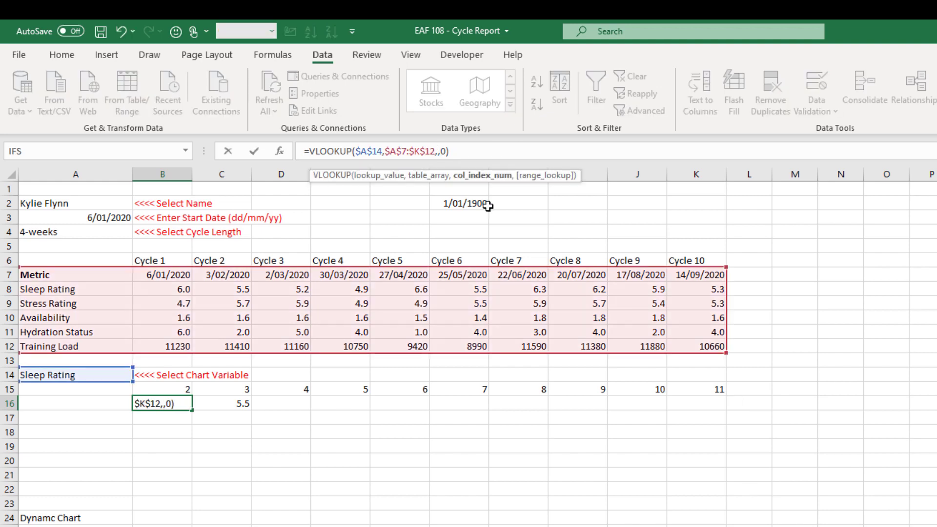
{"action": "left_click", "coordinate": [168, 389]}
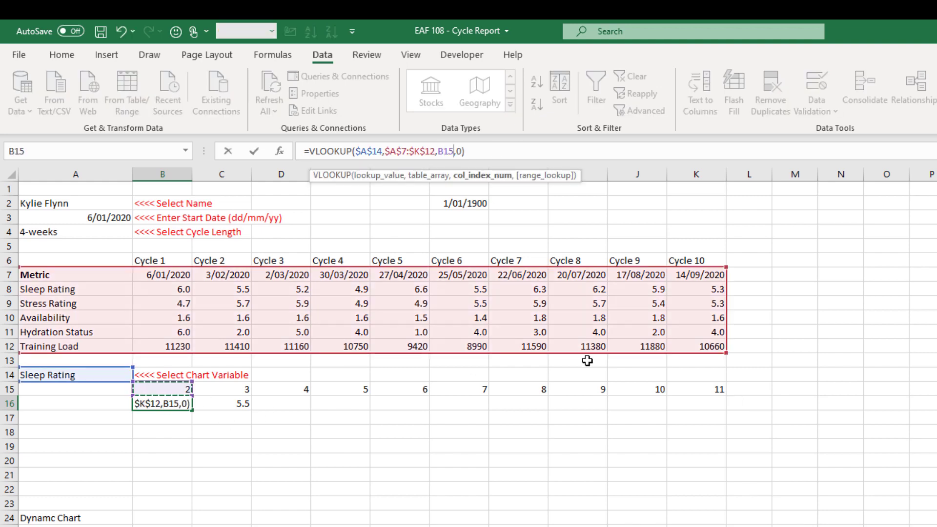
{"action": "key", "text": "Return"}
{"action": "left_click", "coordinate": [176, 404]}
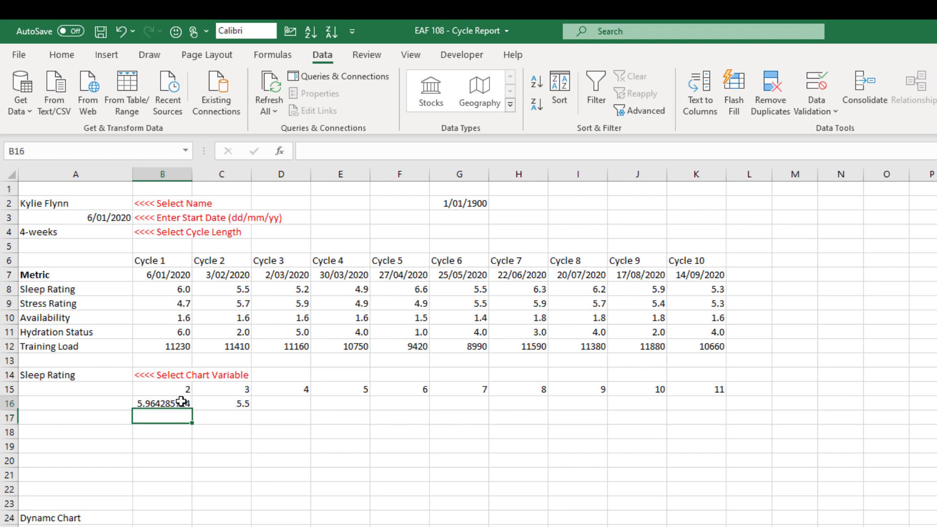
{"action": "left_click_drag", "start_coordinate": [192, 411], "coordinate": [714, 421]}
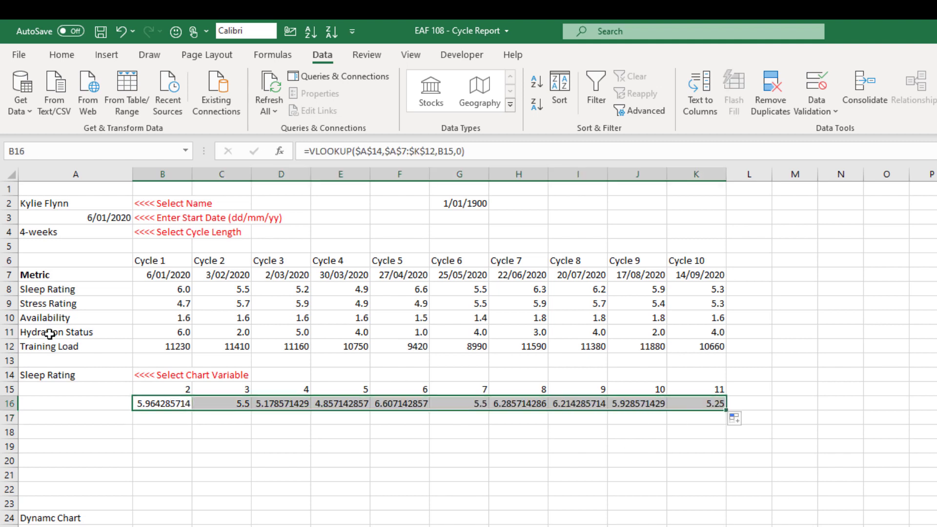
Step: Change the chart variable in A14 to Availability using the drop-down list
{"action": "left_click", "coordinate": [114, 375]}
{"action": "left_click", "coordinate": [138, 375]}
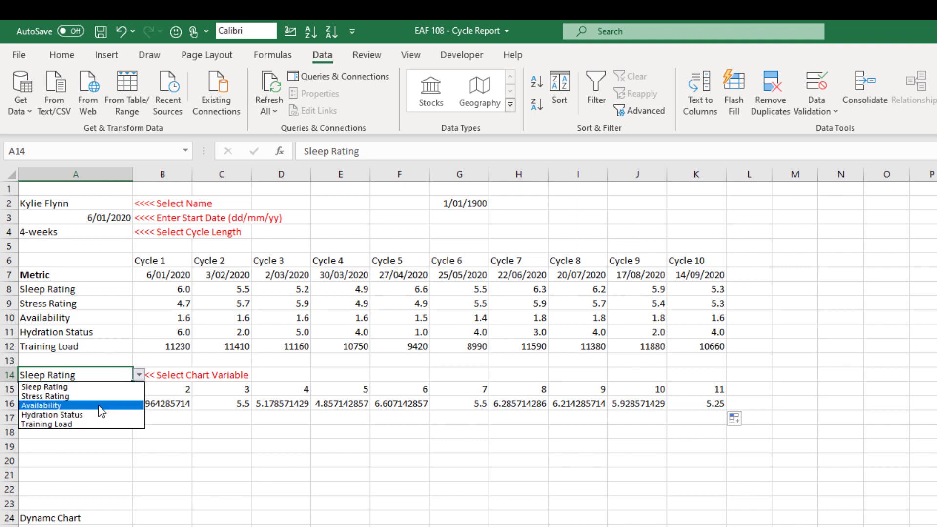
{"action": "left_click", "coordinate": [49, 405]}
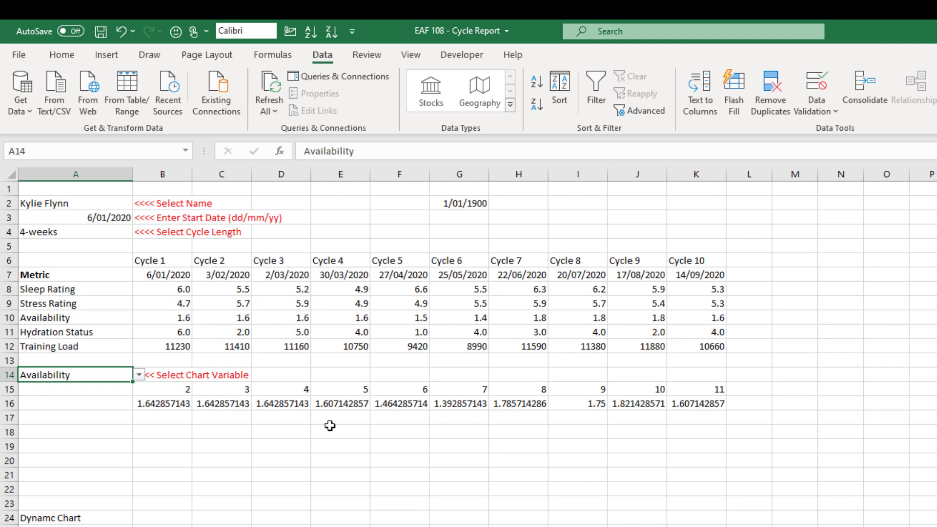
{"action": "left_click", "coordinate": [167, 390]}
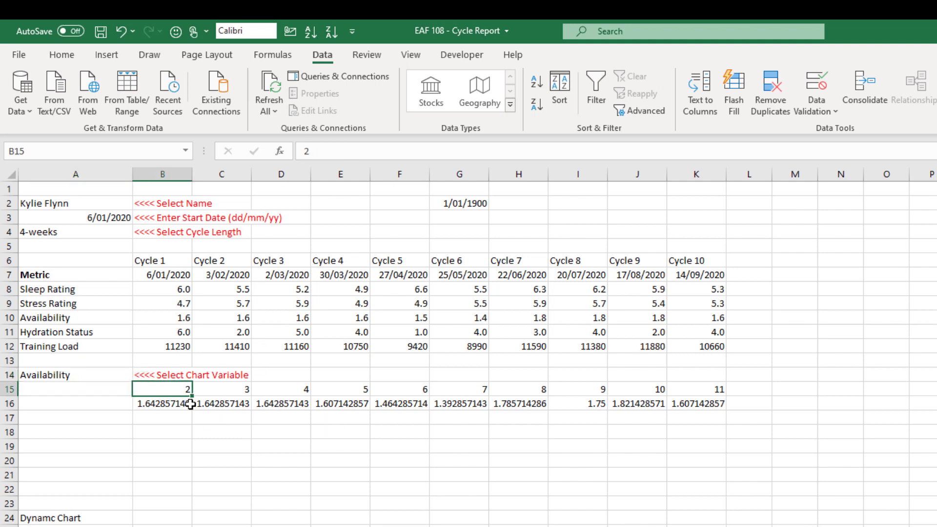
Step: Replace the column index in the B16 VLOOKUP formula with COLUMNS($A16:B16)
{"action": "left_click", "coordinate": [163, 405]}
{"action": "double_click", "coordinate": [441, 151]}
{"action": "type", "text": "columns"}
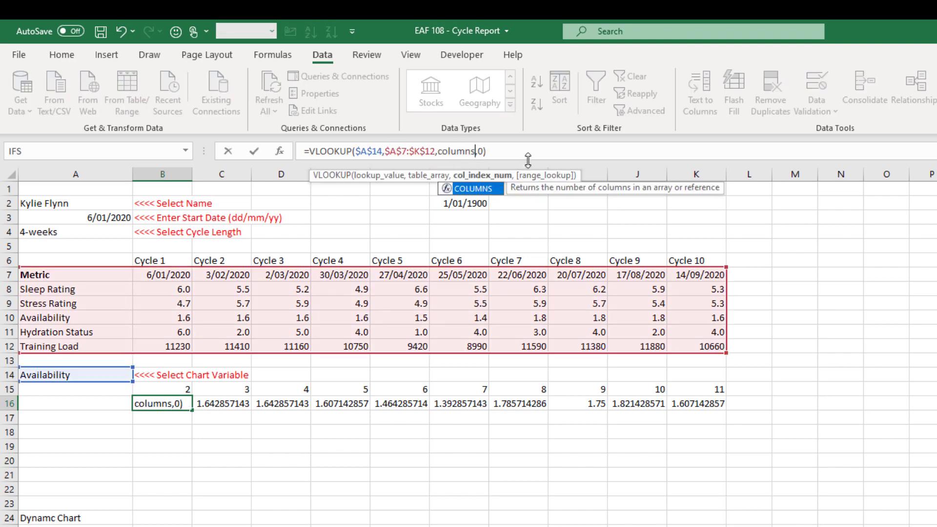
{"action": "type", "text": "("}
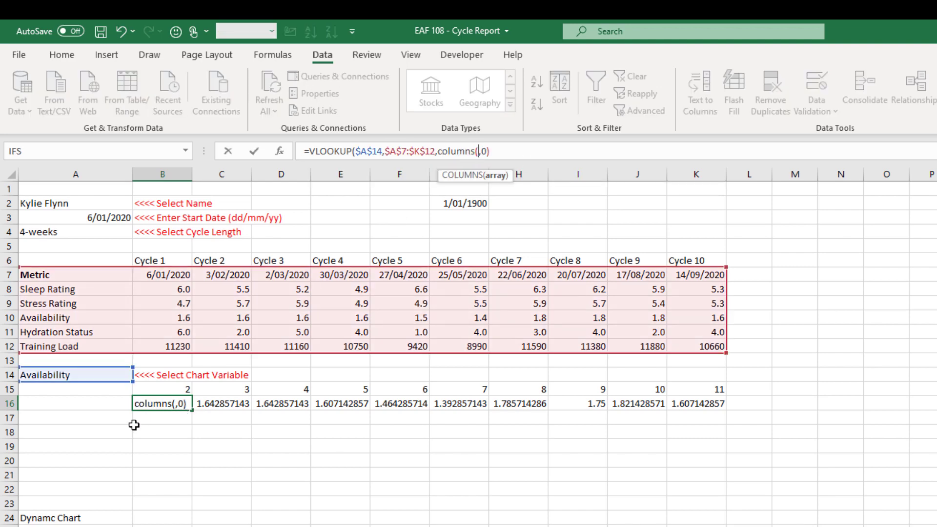
{"action": "left_click", "coordinate": [113, 405]}
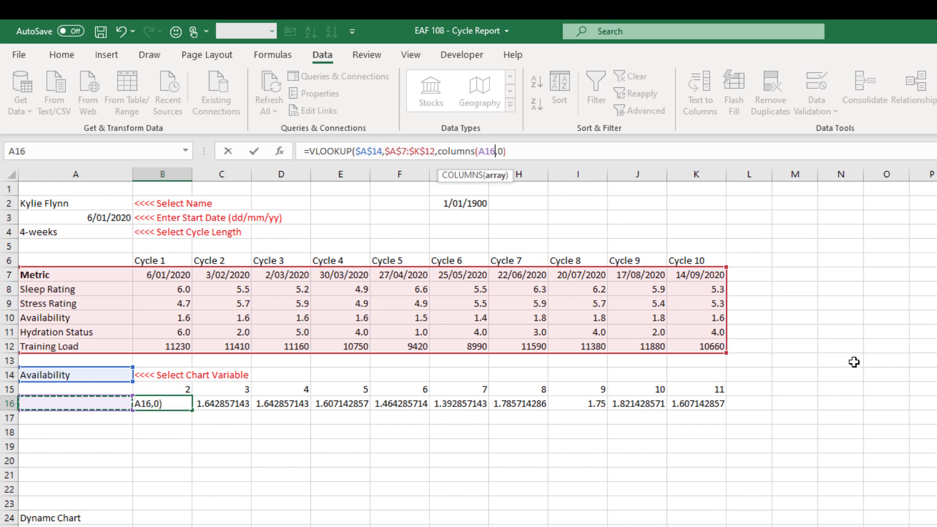
{"action": "type", "text": ":A16)"}
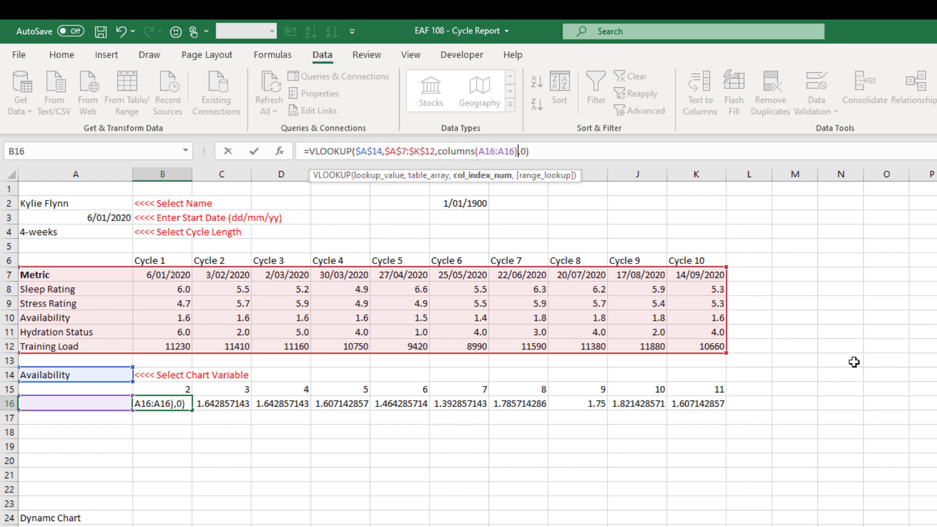
{"action": "left_click", "coordinate": [504, 151]}
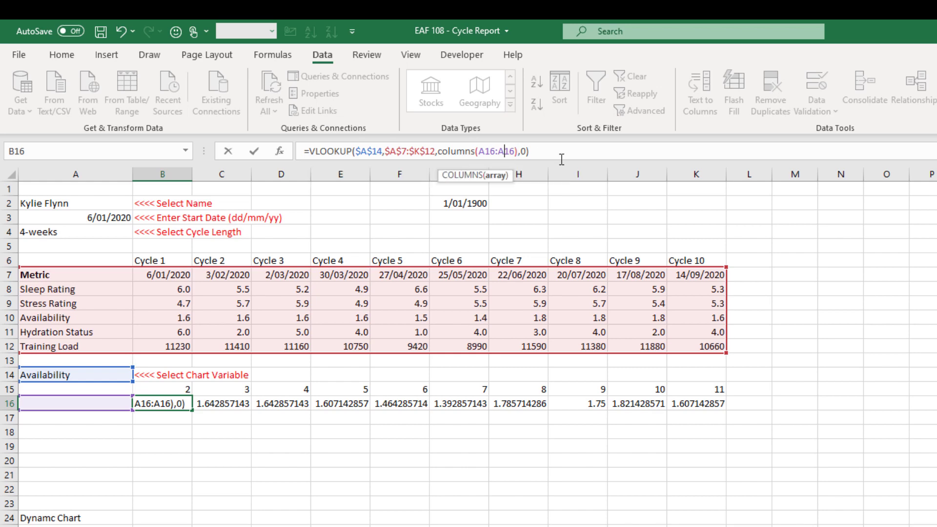
{"action": "key", "text": "BackSpace"}
{"action": "type", "text": "B"}
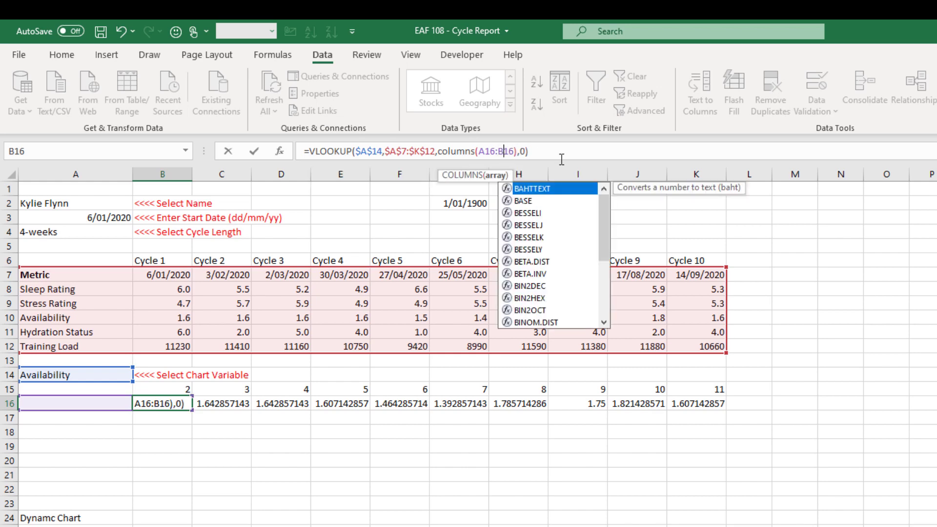
{"action": "left_click", "coordinate": [479, 154]}
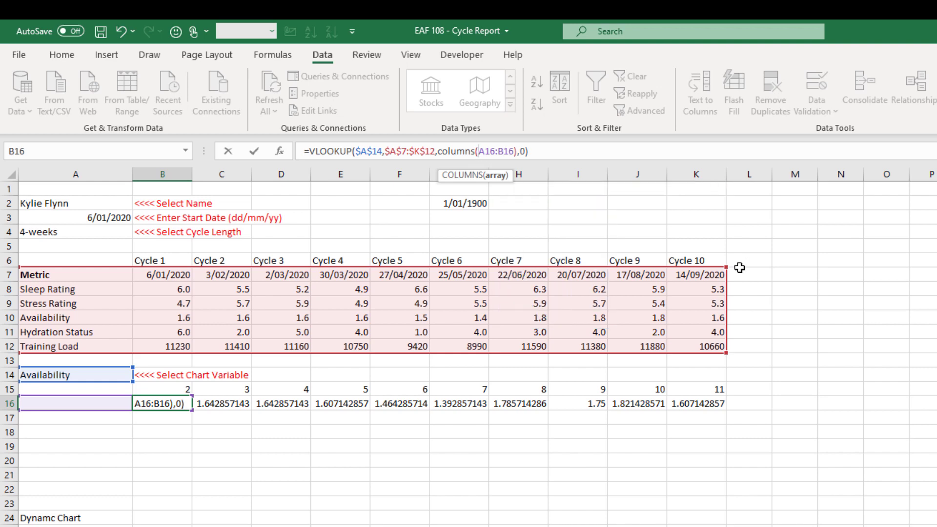
{"action": "type", "text": "$"}
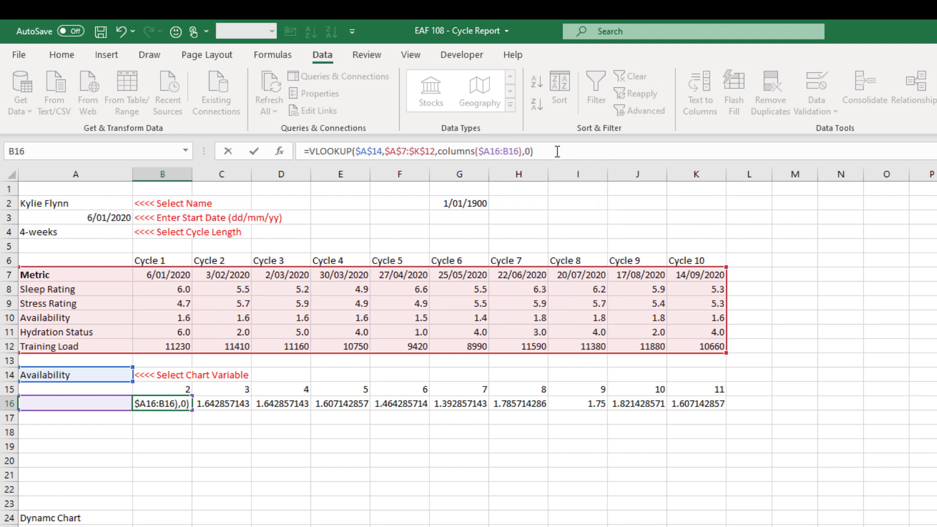
{"action": "key", "text": "Return"}
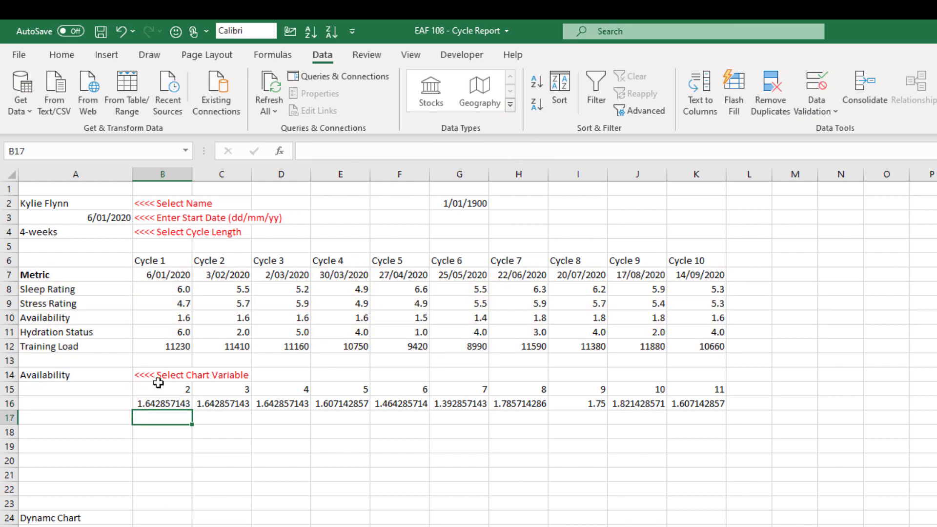
Step: Copy the B16 formula across to K16 and clear the helper index numbers in B15:K15
{"action": "left_click", "coordinate": [186, 404]}
{"action": "left_click_drag", "start_coordinate": [192, 411], "coordinate": [725, 415]}
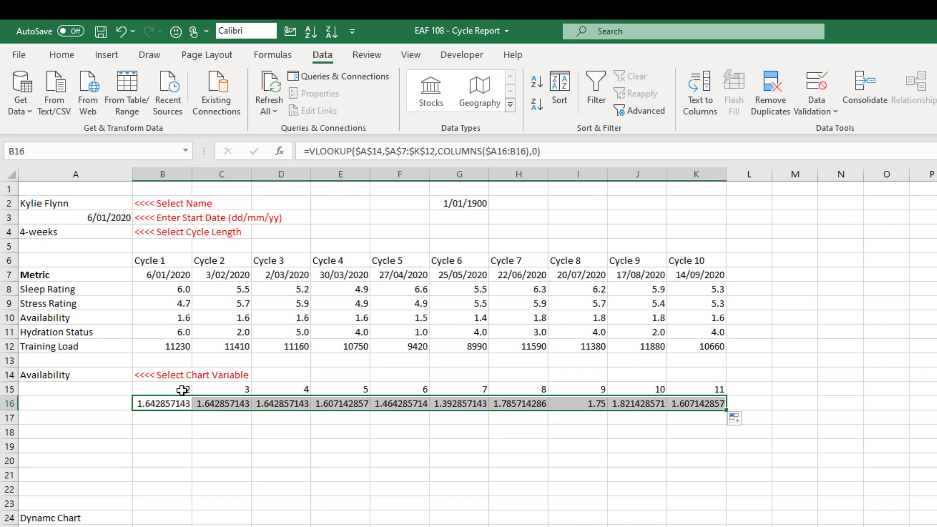
{"action": "left_click_drag", "start_coordinate": [182, 390], "coordinate": [712, 389]}
{"action": "key", "text": "Delete"}
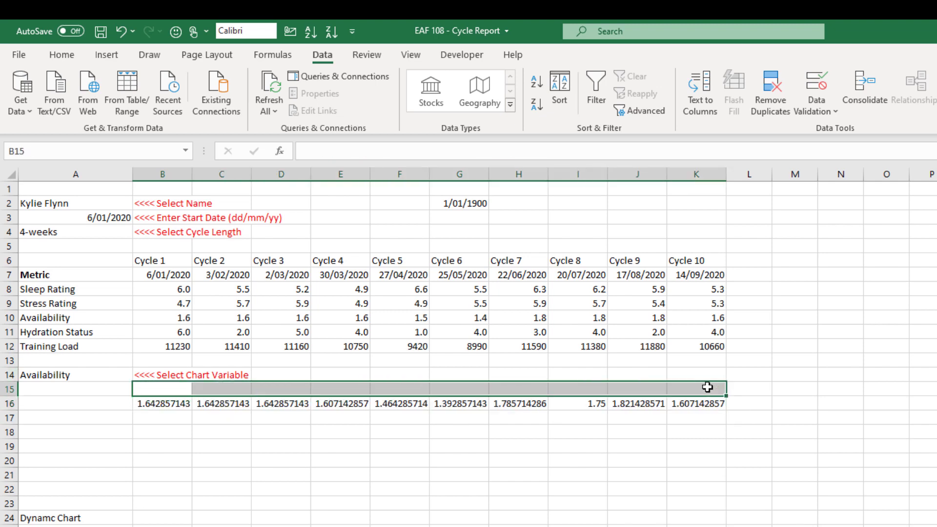
Step: Format the lookup results in B16:K16 to one decimal place
{"action": "left_click_drag", "start_coordinate": [167, 403], "coordinate": [722, 404]}
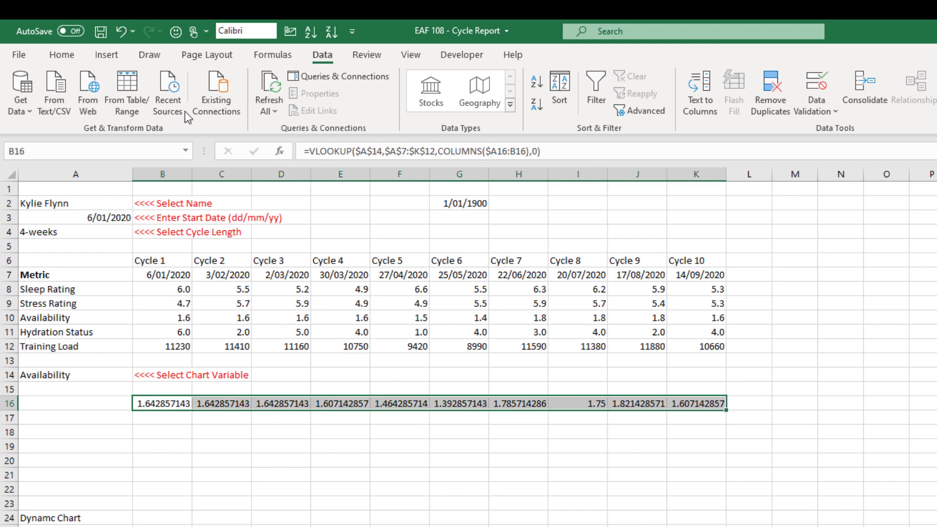
{"action": "left_click", "coordinate": [62, 54]}
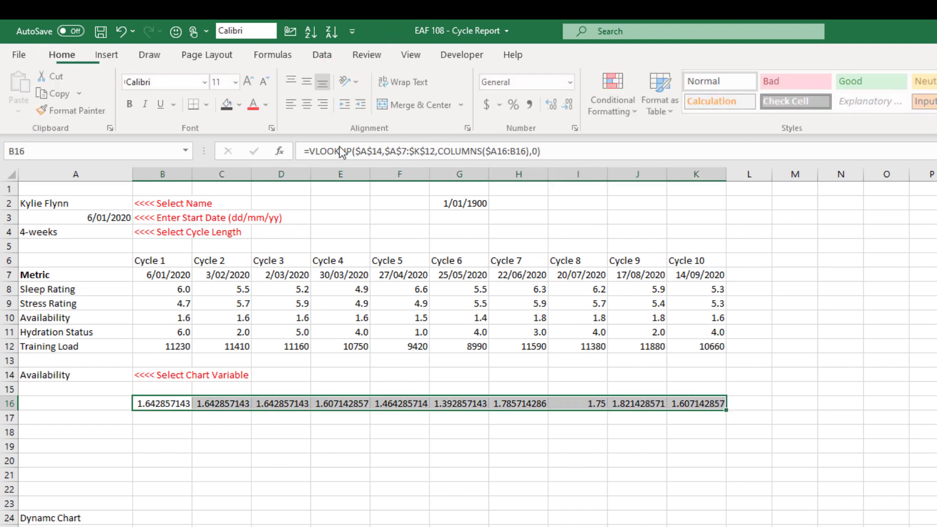
{"action": "left_click", "coordinate": [570, 104]}
{"action": "left_click", "coordinate": [569, 104]}
{"action": "left_click", "coordinate": [569, 104]}
{"action": "left_click", "coordinate": [569, 105]}
{"action": "left_click", "coordinate": [570, 105]}
{"action": "left_click", "coordinate": [570, 104]}
{"action": "left_click", "coordinate": [570, 104]}
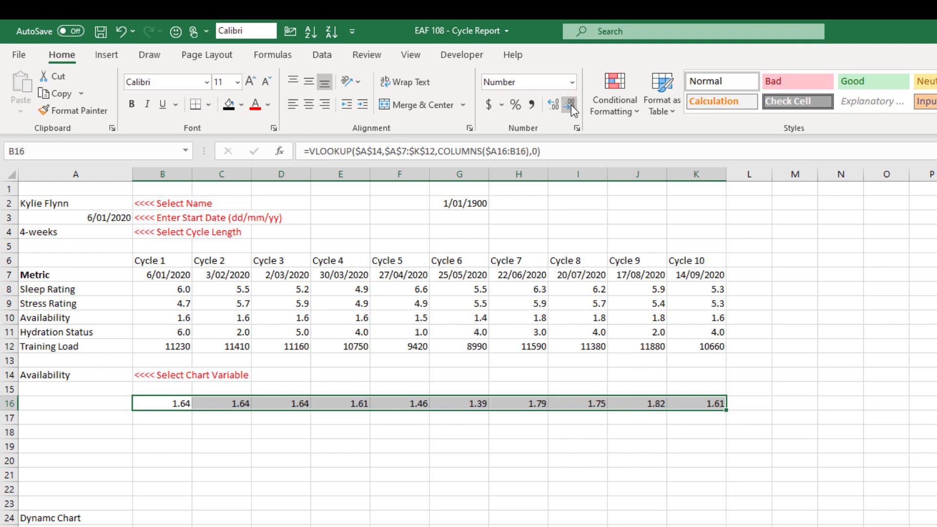
{"action": "left_click", "coordinate": [570, 105]}
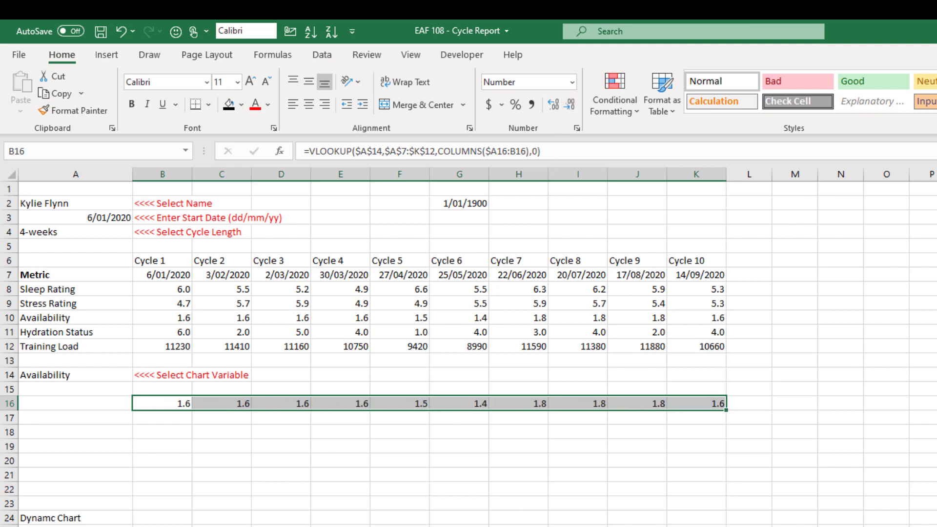
Step: Insert a 2-D clustered column chart from B16:K16 and fit it over rows 15 to 22 from column A to K
{"action": "left_click", "coordinate": [103, 403]}
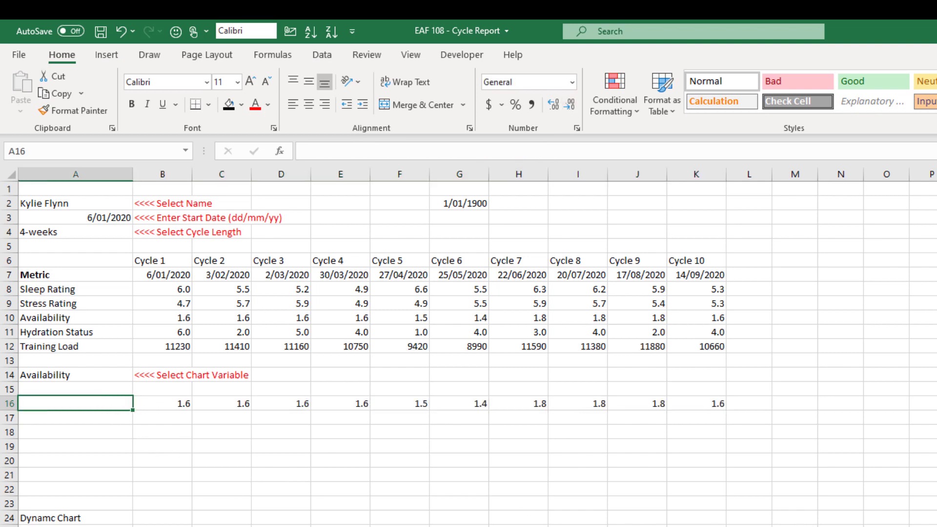
{"action": "left_click_drag", "start_coordinate": [154, 406], "coordinate": [701, 398]}
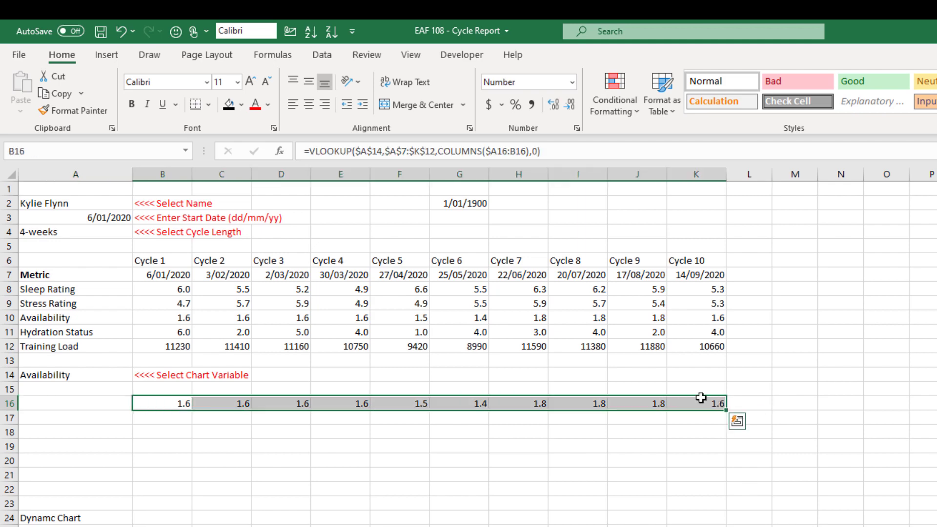
{"action": "left_click", "coordinate": [111, 57]}
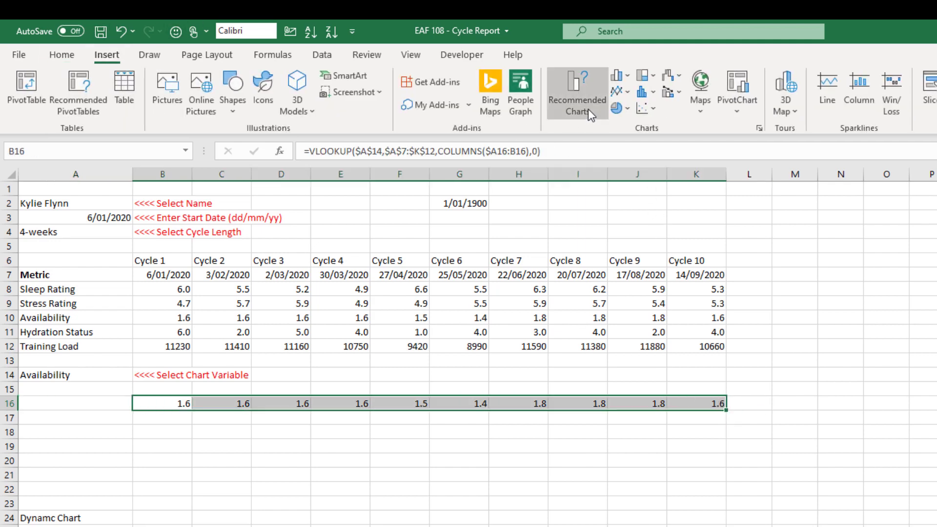
{"action": "left_click", "coordinate": [624, 77]}
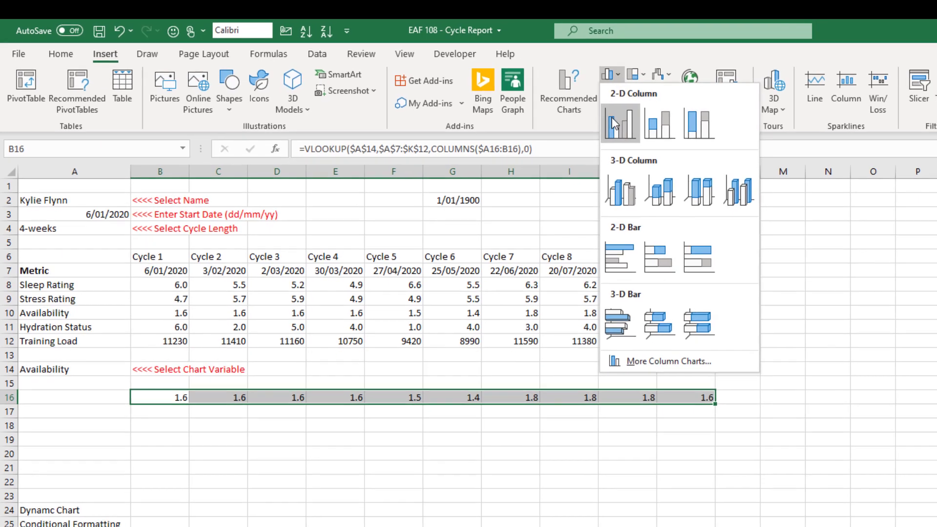
{"action": "left_click", "coordinate": [629, 125]}
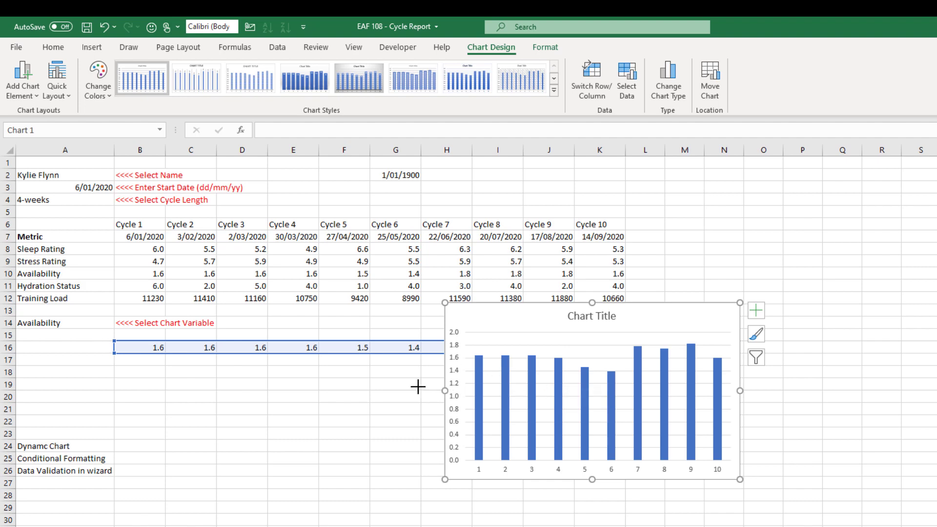
{"action": "left_click_drag", "start_coordinate": [418, 387], "coordinate": [24, 363]}
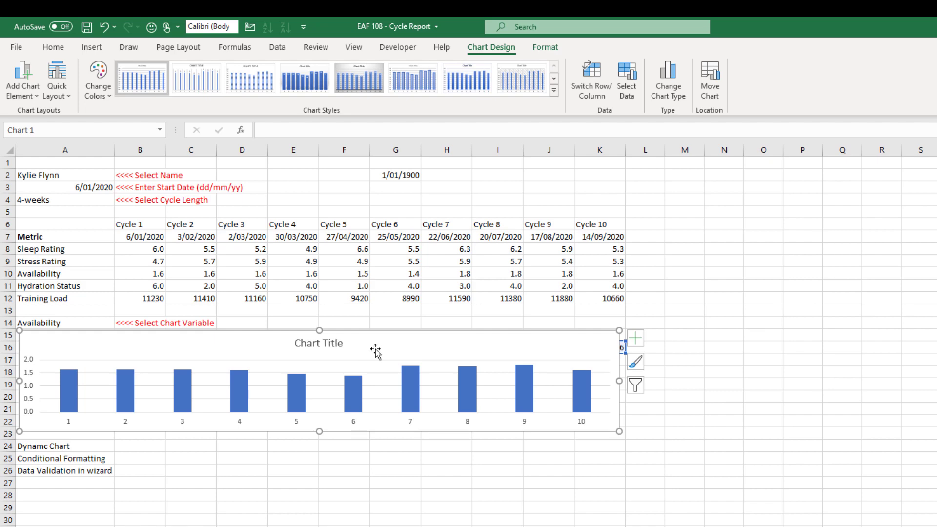
{"action": "left_click", "coordinate": [722, 384]}
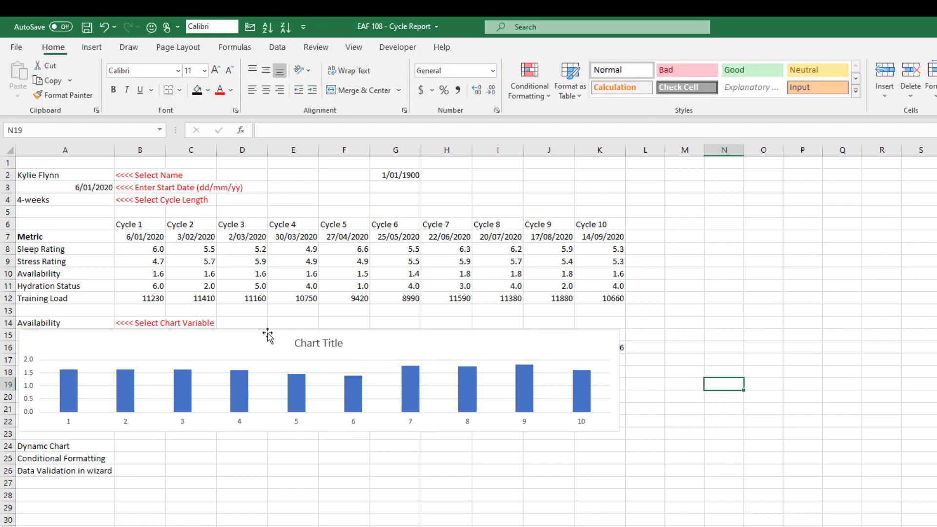
Step: Link the chart title to the selected chart variable in cell A14
{"action": "left_click", "coordinate": [310, 344]}
{"action": "left_click", "coordinate": [264, 130]}
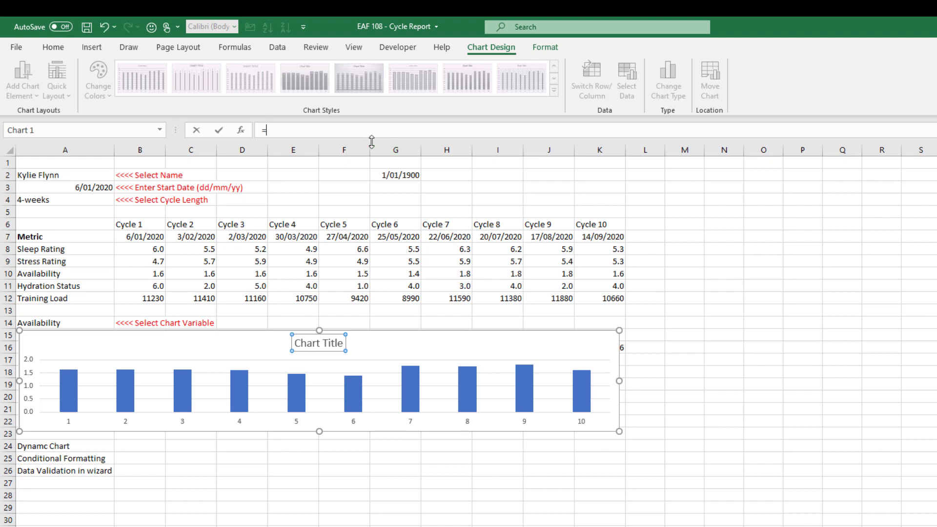
{"action": "left_click", "coordinate": [66, 323]}
{"action": "key", "text": "Return"}
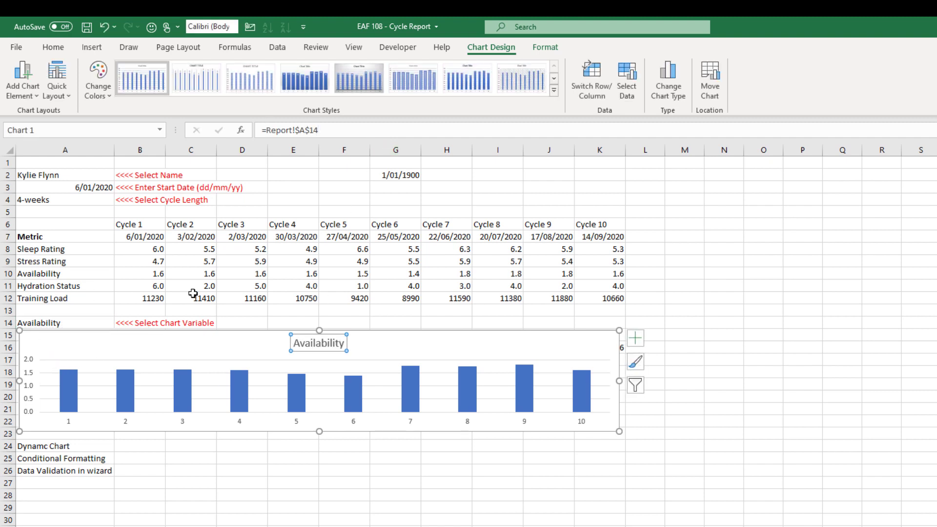
{"action": "left_click", "coordinate": [727, 371]}
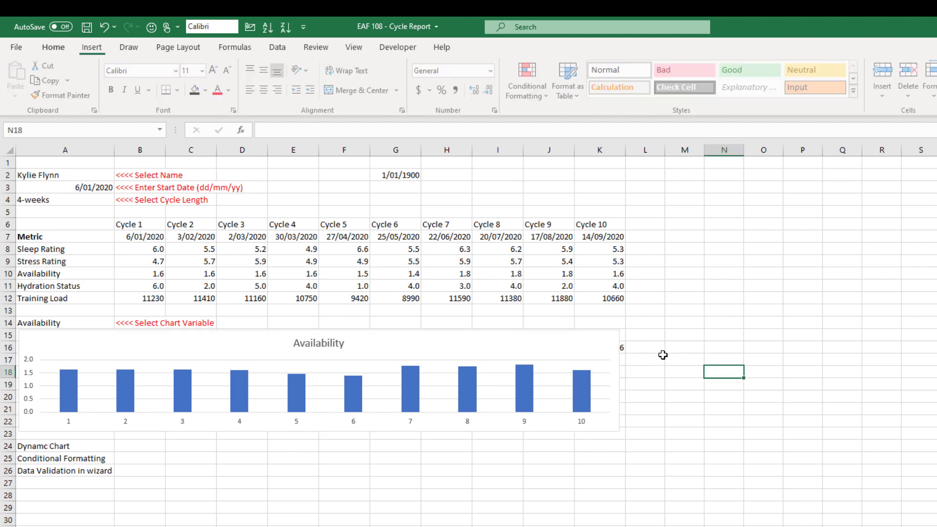
Step: Change the chart variable in A14 to Stress Rating using its drop-down list
{"action": "left_click", "coordinate": [83, 323]}
{"action": "left_click", "coordinate": [119, 323]}
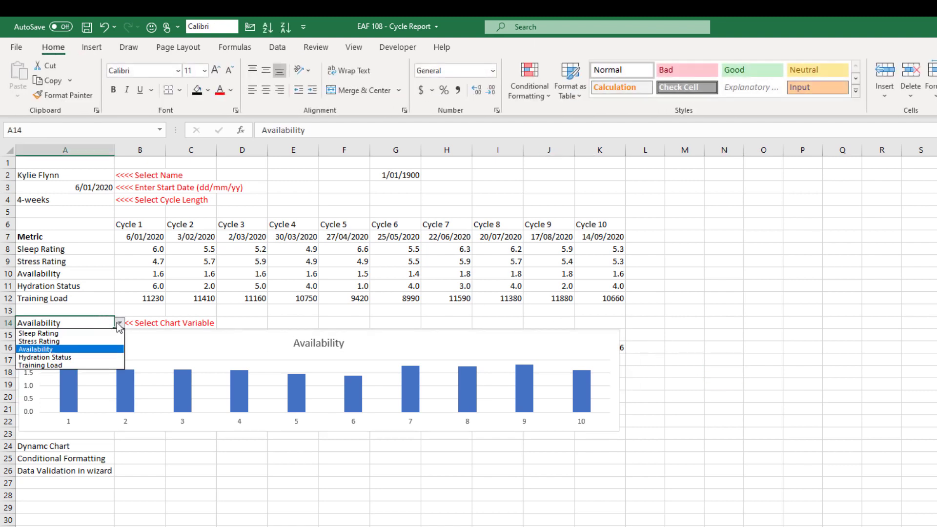
{"action": "left_click", "coordinate": [84, 342]}
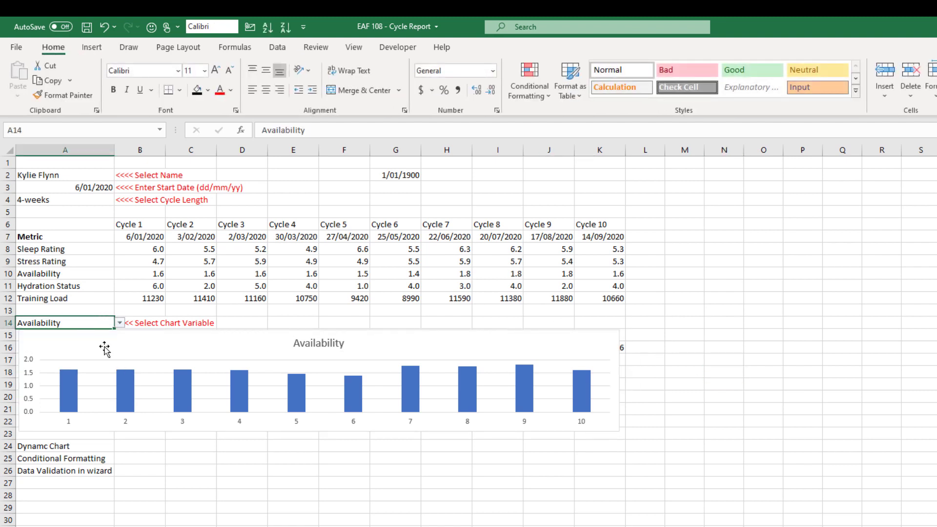
Step: Widen the chart slightly so it covers the lookup row through the outer edge of column K
{"action": "left_click", "coordinate": [613, 371]}
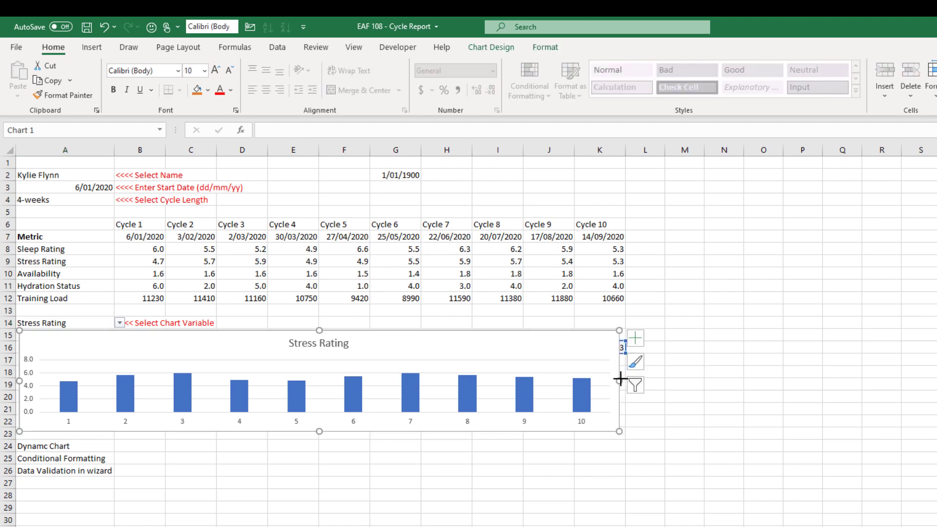
{"action": "left_click_drag", "start_coordinate": [620, 379], "coordinate": [628, 380]}
{"action": "left_click", "coordinate": [754, 412]}
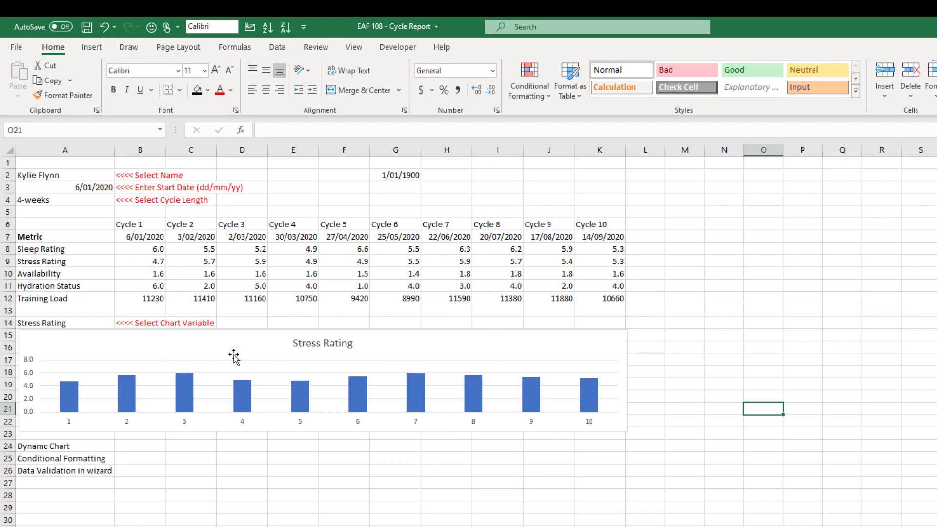
Step: Set the chart's horizontal axis labels to the cycle dates in B7:K7
{"action": "left_click", "coordinate": [360, 368]}
{"action": "right_click", "coordinate": [241, 347]}
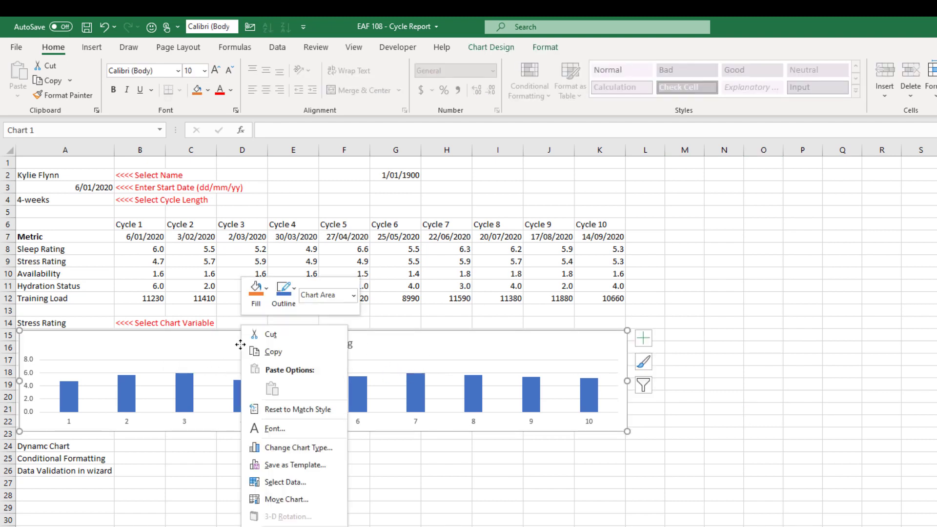
{"action": "left_click", "coordinate": [306, 482]}
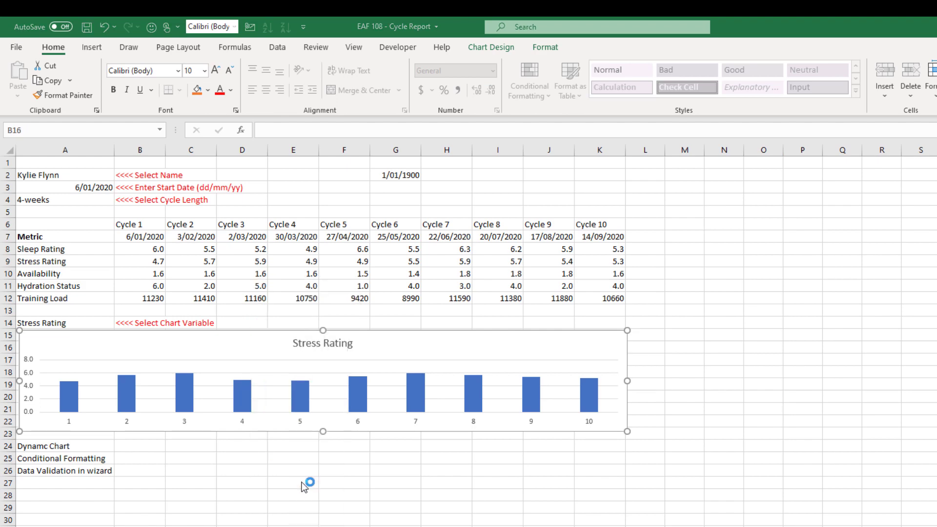
{"action": "left_click", "coordinate": [408, 257]}
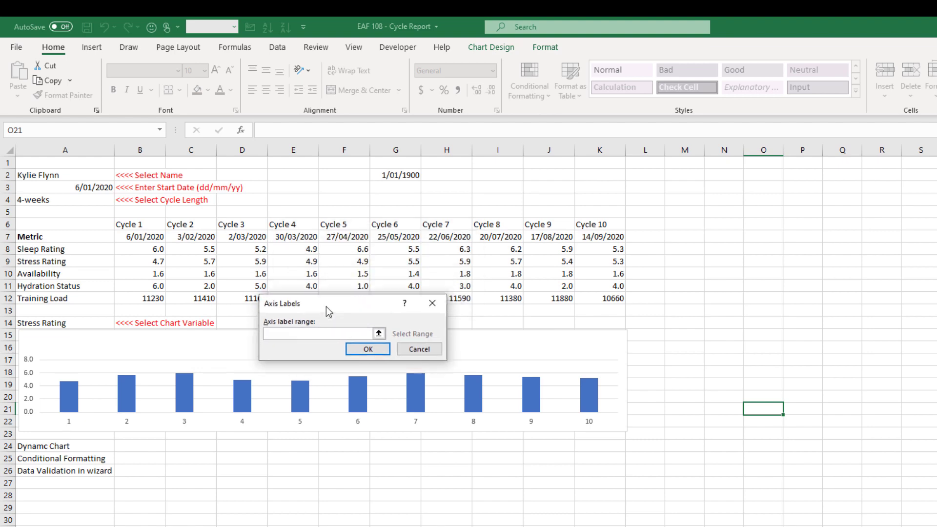
{"action": "left_click_drag", "start_coordinate": [132, 238], "coordinate": [599, 237]}
{"action": "left_click", "coordinate": [366, 354]}
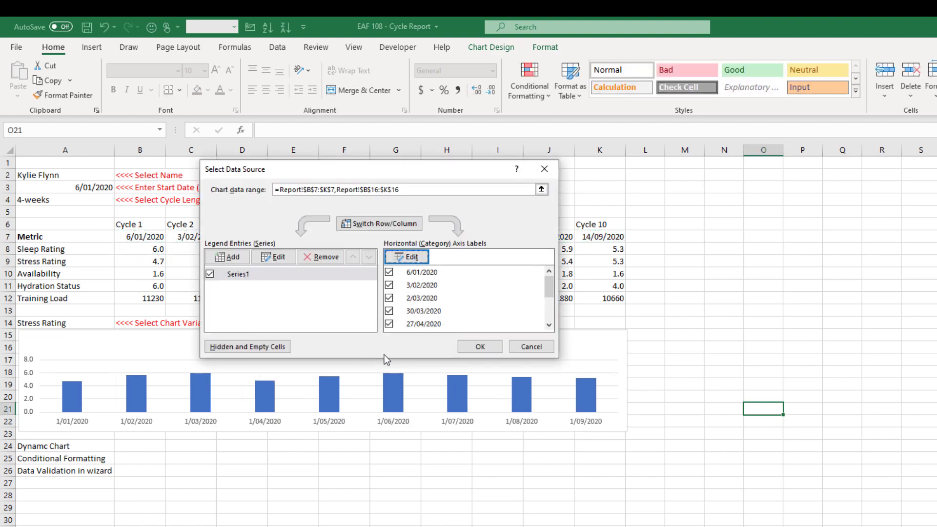
{"action": "left_click", "coordinate": [479, 346]}
Step: Set the gap width of the chart's columns to 100%
{"action": "right_click", "coordinate": [203, 390]}
{"action": "left_click", "coordinate": [256, 522]}
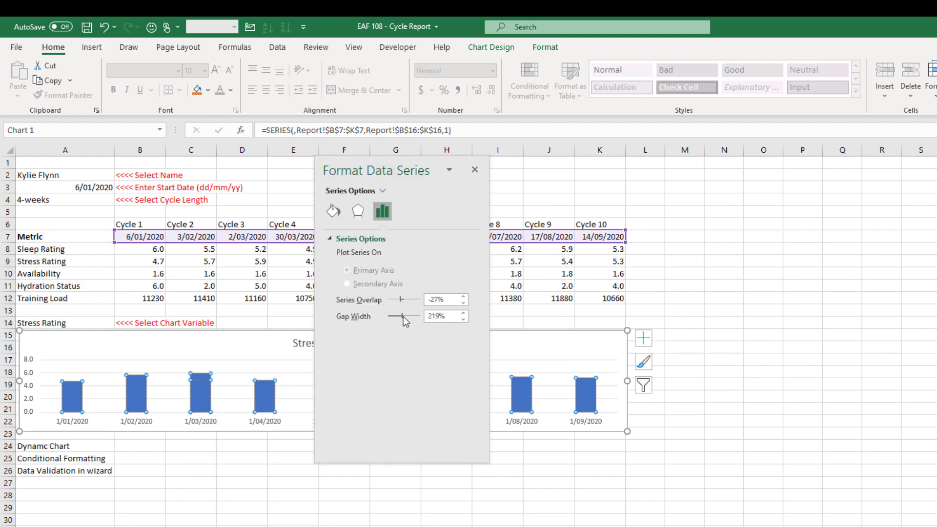
{"action": "left_click", "coordinate": [439, 317]}
{"action": "key", "text": "Delete"}
{"action": "key", "text": "Delete"}
{"action": "type", "text": "100"}
{"action": "key", "text": "Return"}
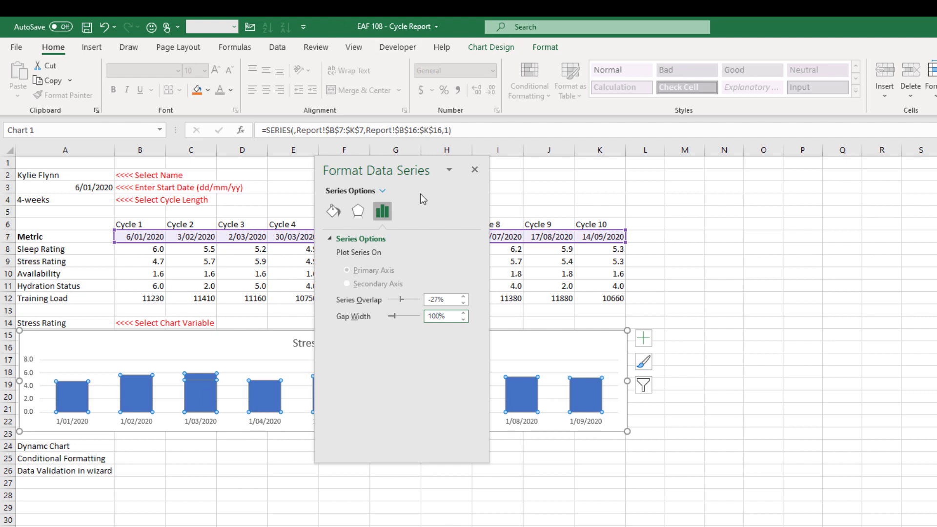
Step: Add data labels to the chart's column series
{"action": "left_click", "coordinate": [475, 169]}
{"action": "right_click", "coordinate": [202, 400]}
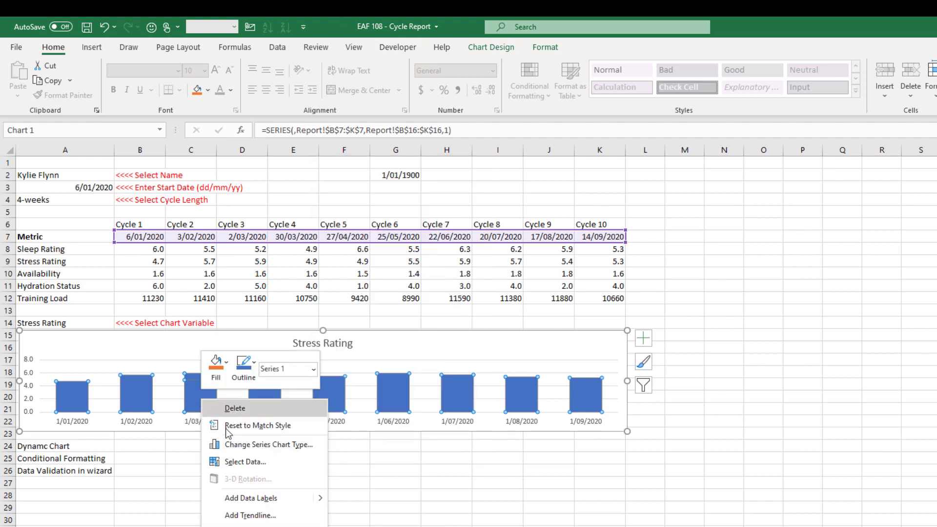
{"action": "left_click", "coordinate": [272, 498]}
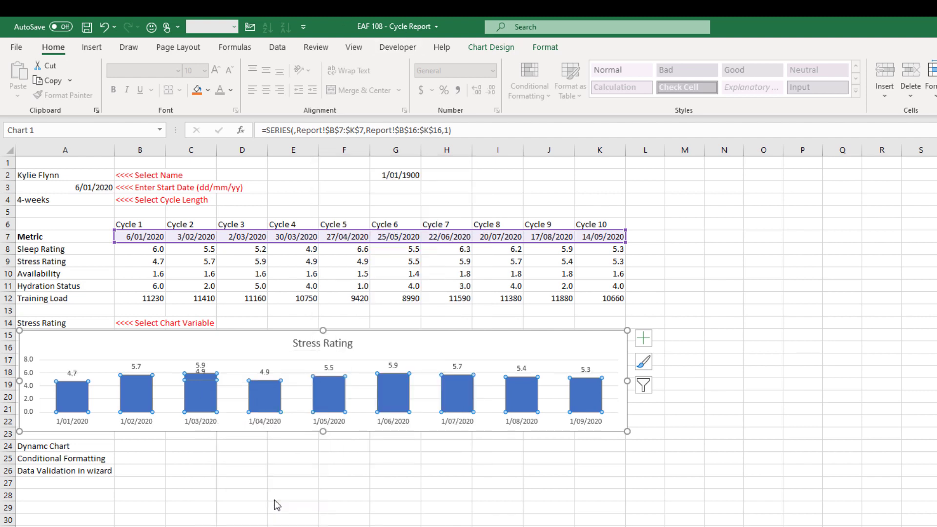
{"action": "left_click", "coordinate": [369, 525]}
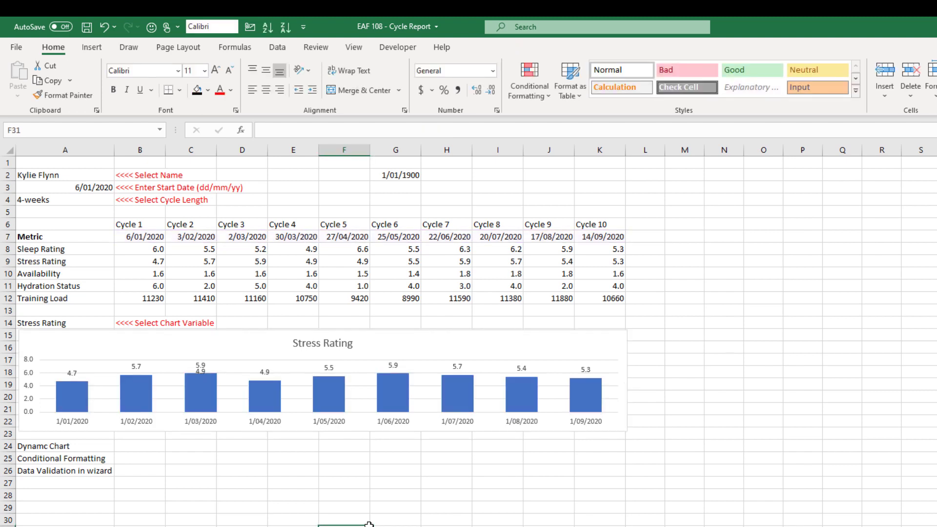
Step: Test the chart with the A14 variable set to Sleep Rating and to Hydration Status
{"action": "left_click", "coordinate": [64, 321]}
{"action": "left_click", "coordinate": [119, 322]}
{"action": "left_click", "coordinate": [112, 346]}
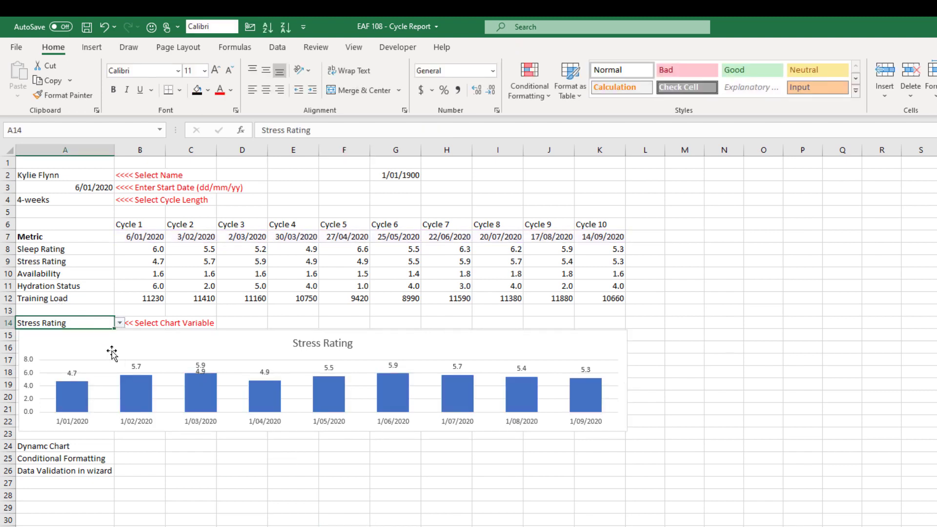
{"action": "left_click", "coordinate": [120, 323]}
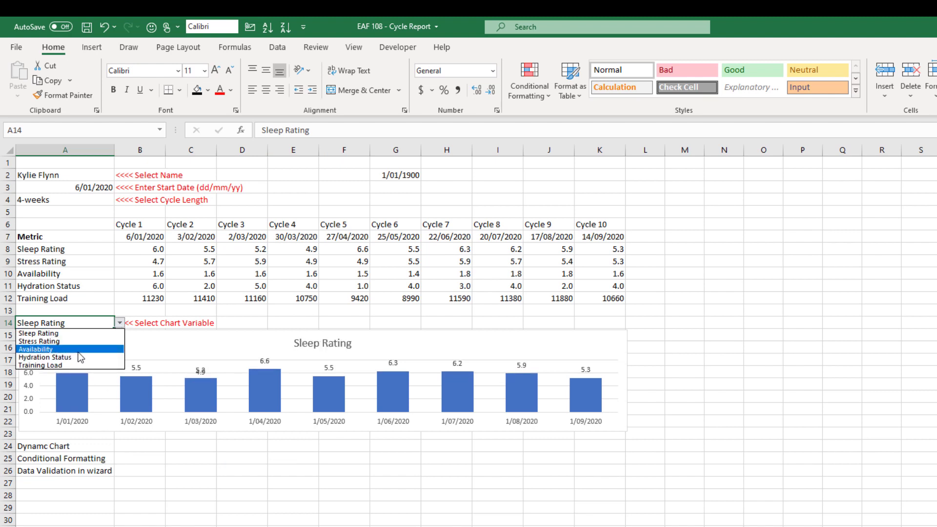
{"action": "left_click", "coordinate": [80, 358]}
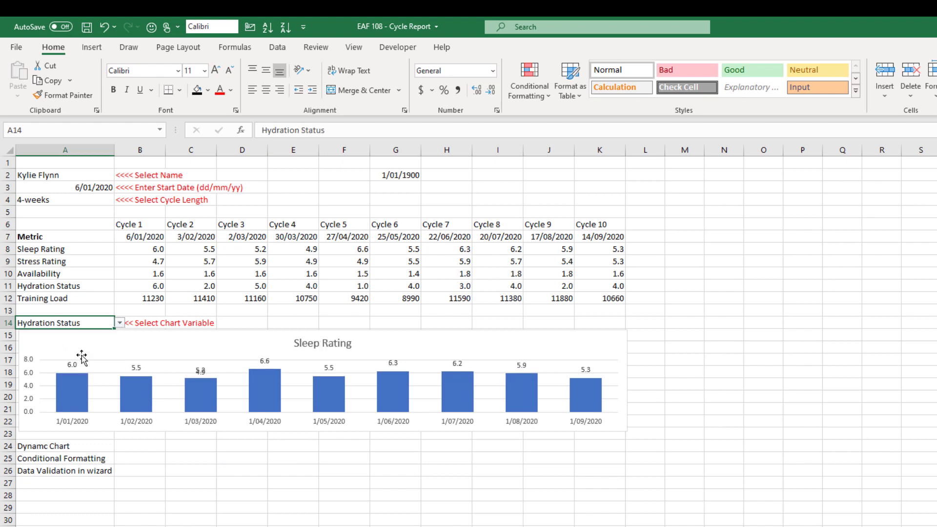
Step: Set the cycle length in A4 to 2-weeks
{"action": "left_click", "coordinate": [93, 202]}
{"action": "left_click", "coordinate": [119, 200]}
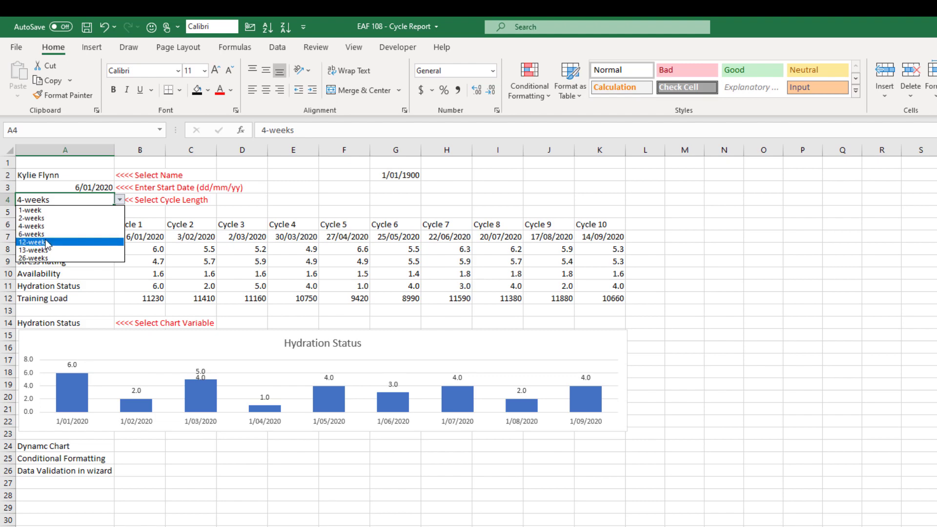
{"action": "left_click", "coordinate": [48, 244]}
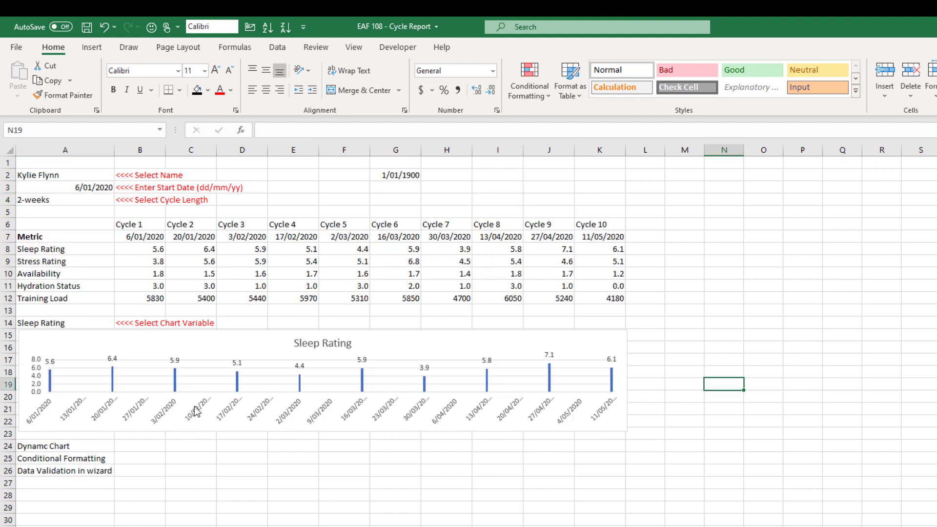
Step: Set the chart's horizontal axis type to Text axis
{"action": "left_click", "coordinate": [197, 412]}
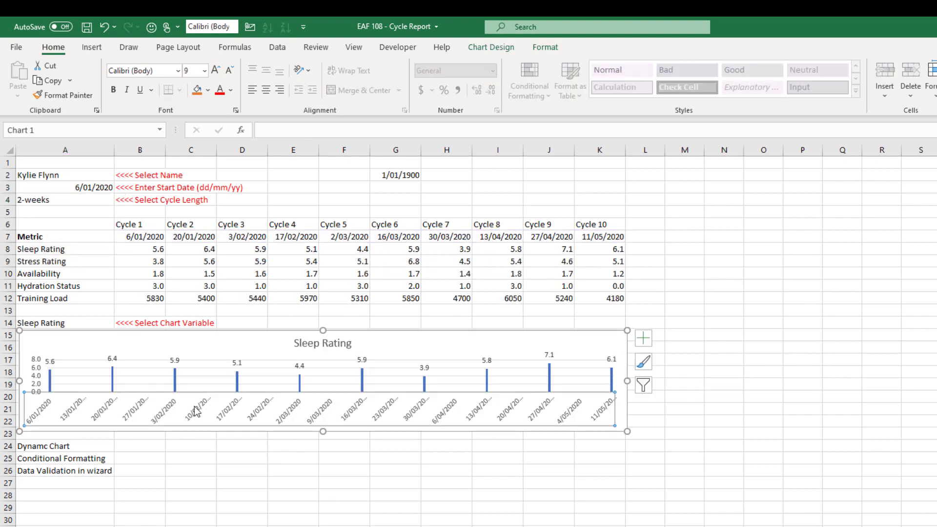
{"action": "right_click", "coordinate": [197, 412]}
{"action": "left_click", "coordinate": [242, 526]}
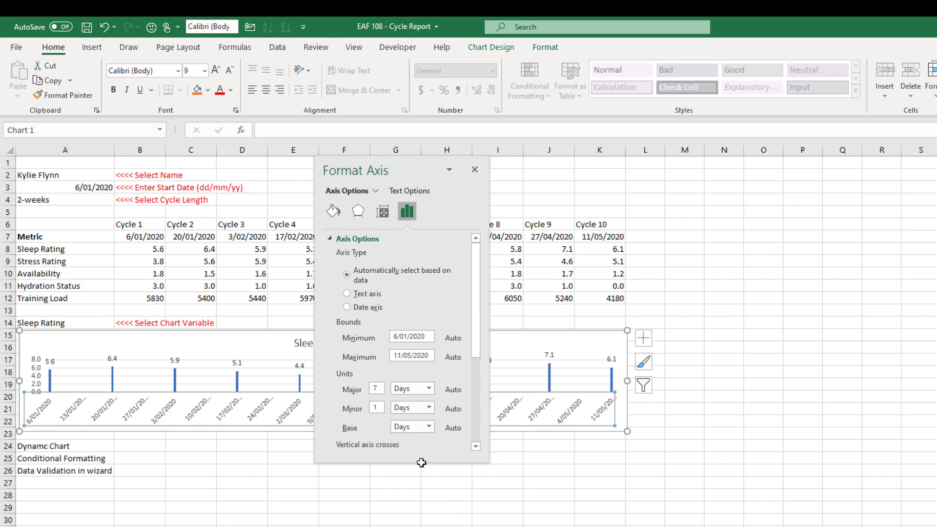
{"action": "left_click_drag", "start_coordinate": [420, 462], "coordinate": [421, 526]}
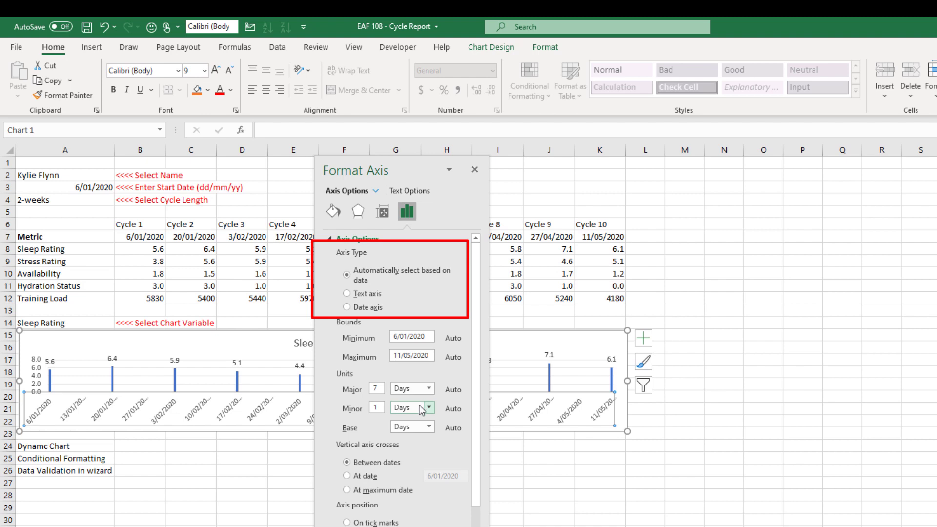
{"action": "left_click", "coordinate": [348, 294]}
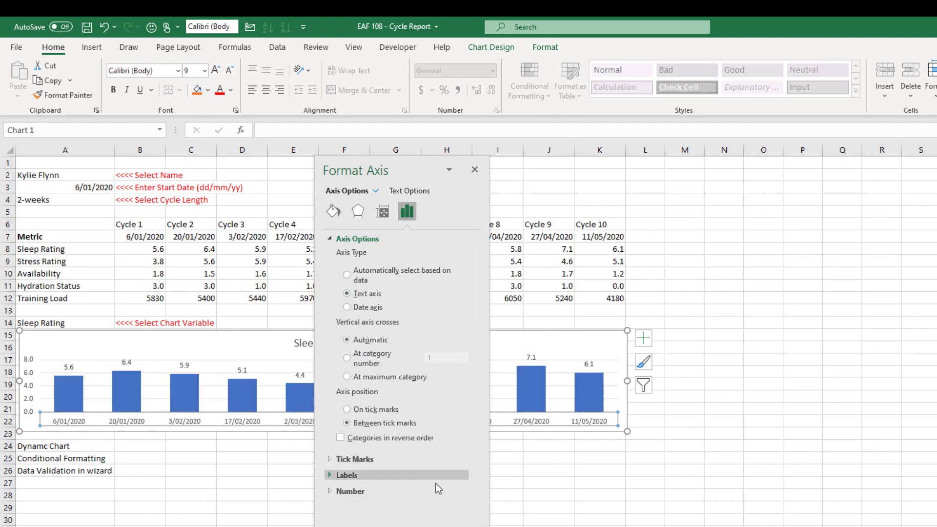
{"action": "left_click", "coordinate": [477, 169]}
{"action": "left_click", "coordinate": [242, 479]}
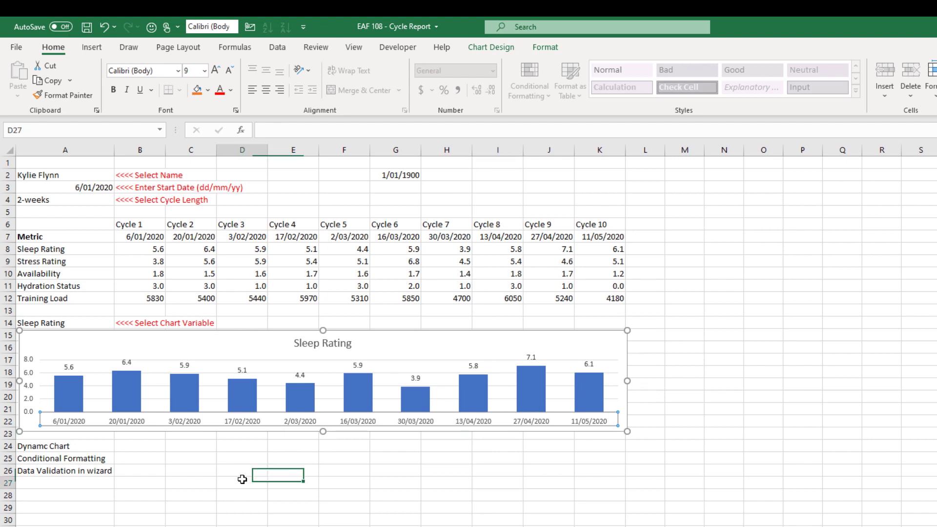
Step: Test the chart by switching the A14 variable to Training Load and back to Sleep Rating
{"action": "left_click", "coordinate": [100, 324]}
{"action": "left_click", "coordinate": [120, 322]}
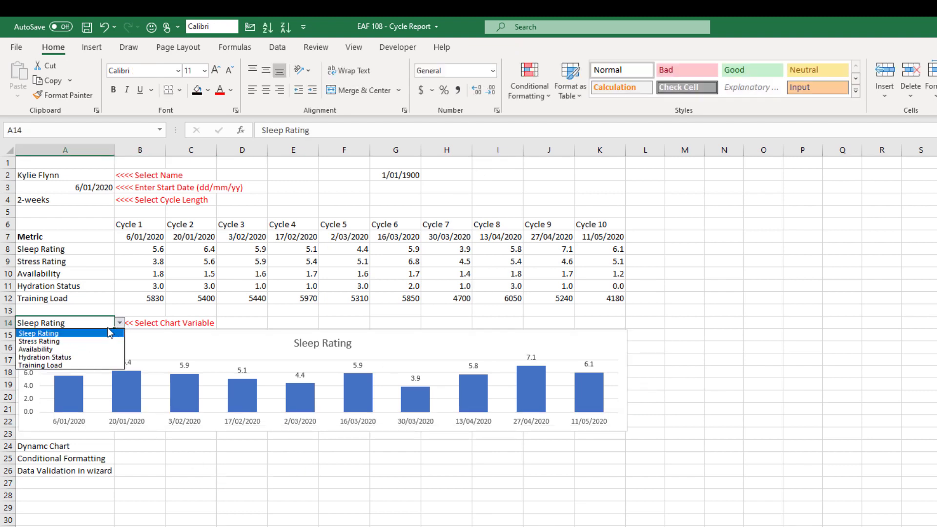
{"action": "left_click", "coordinate": [58, 365]}
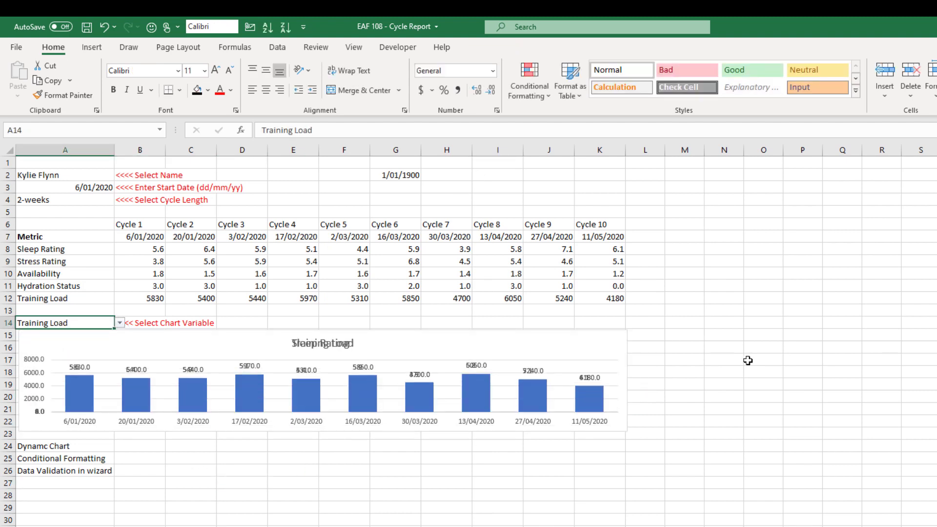
{"action": "left_click", "coordinate": [120, 322]}
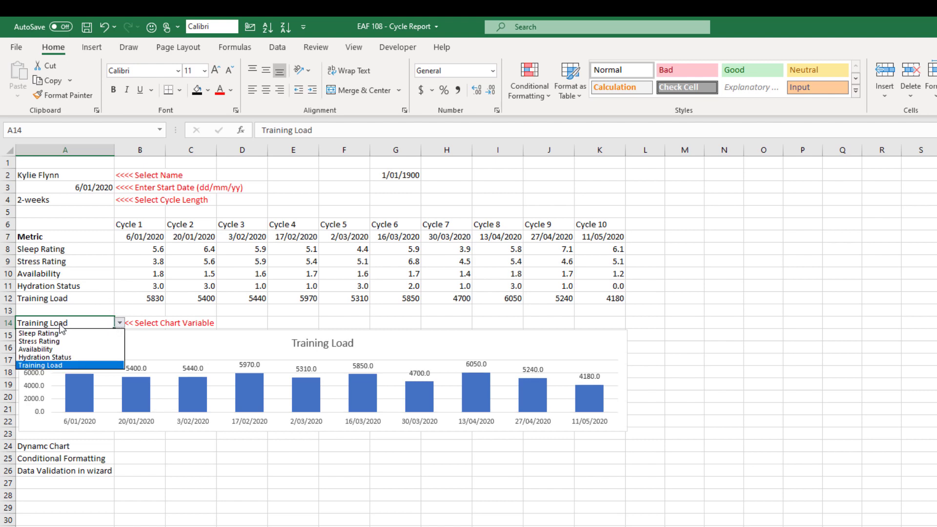
{"action": "left_click", "coordinate": [49, 334]}
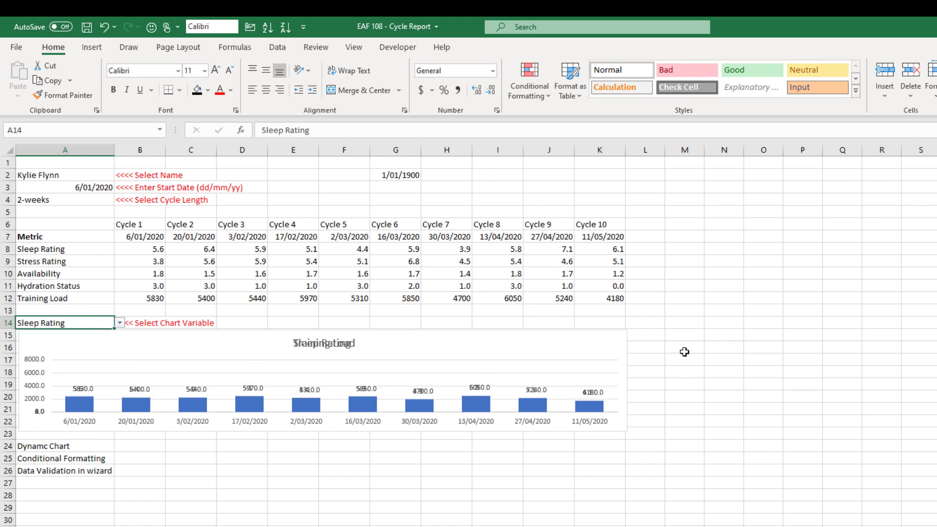
{"action": "left_click", "coordinate": [746, 358]}
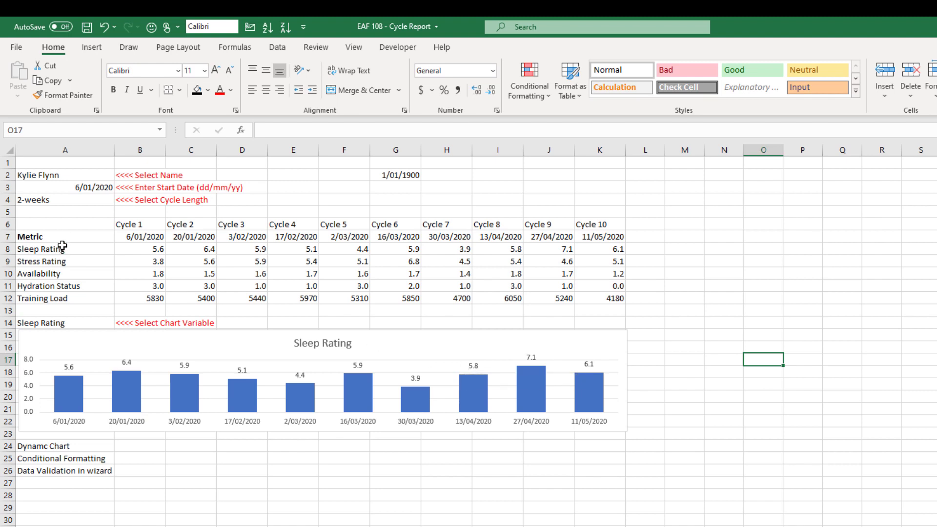
Step: Start a formula-based conditional formatting rule for the metric rows A8:K12 using =$A8=$A$14
{"action": "left_click_drag", "start_coordinate": [33, 248], "coordinate": [591, 298]}
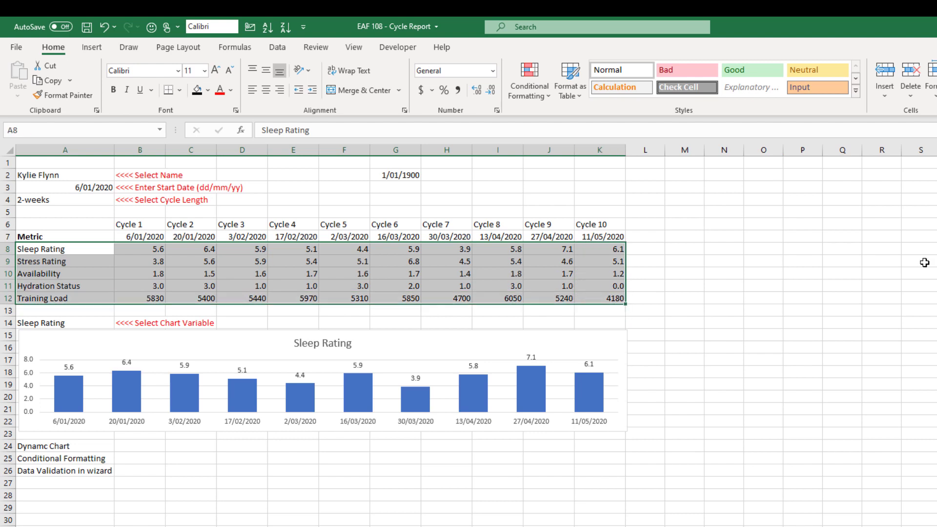
{"action": "left_click", "coordinate": [529, 81]}
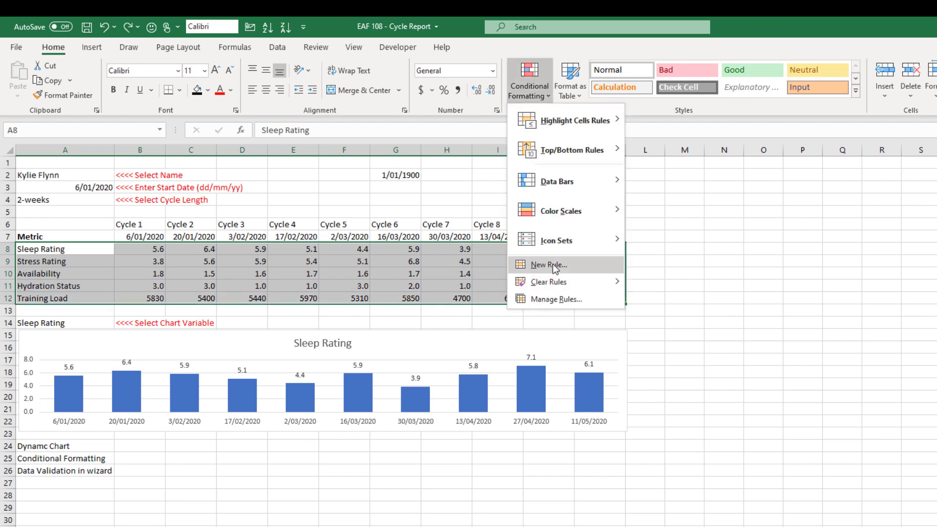
{"action": "left_click", "coordinate": [555, 269]}
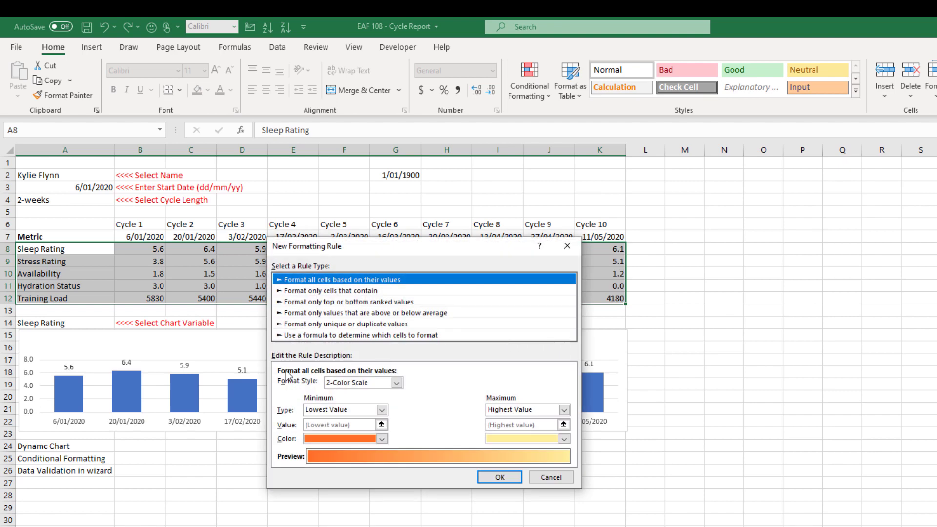
{"action": "left_click", "coordinate": [303, 335]}
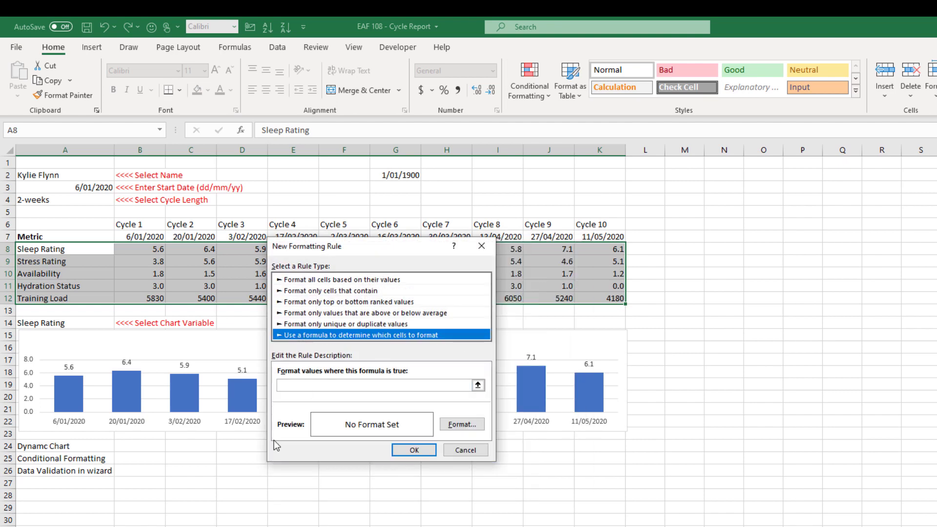
{"action": "left_click", "coordinate": [340, 385]}
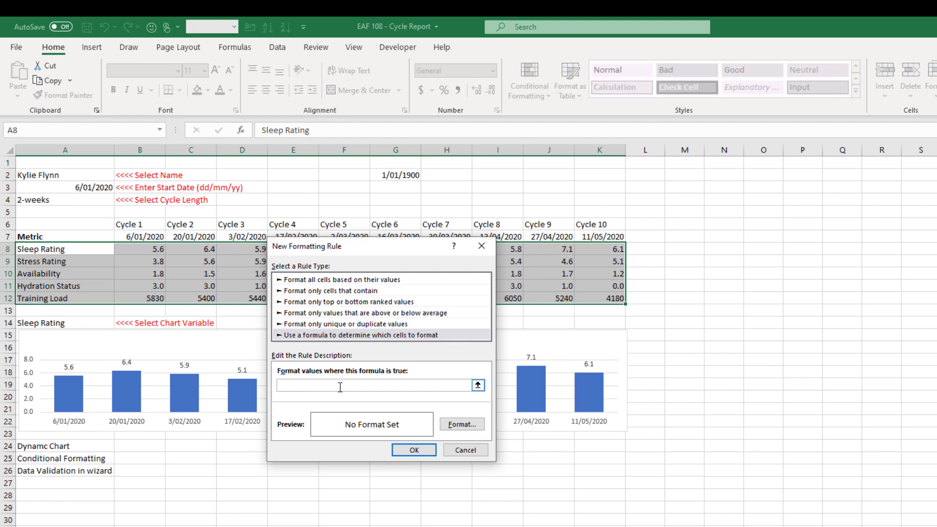
{"action": "type", "text": "="}
{"action": "left_click", "coordinate": [82, 324]}
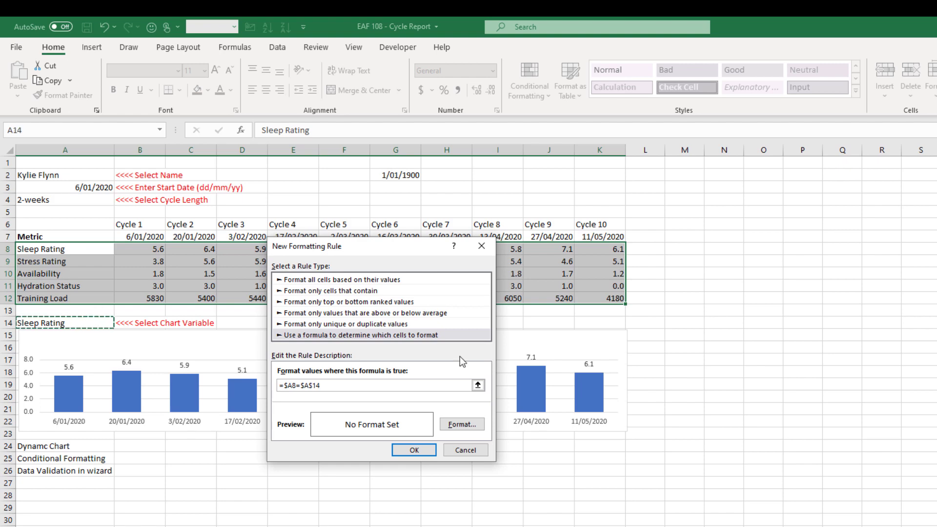
Step: Give the conditional formatting rule a light green fill and apply it
{"action": "left_click", "coordinate": [469, 424]}
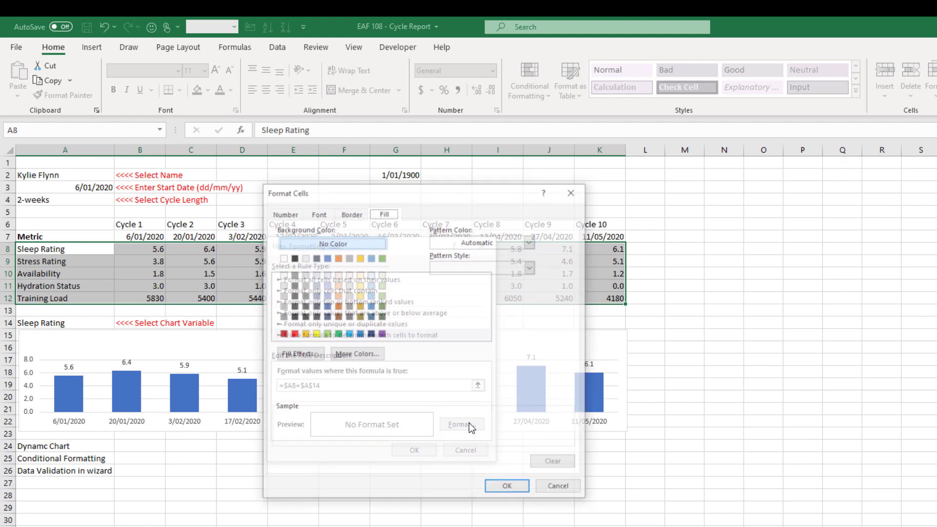
{"action": "left_click", "coordinate": [327, 334]}
{"action": "left_click", "coordinate": [516, 487]}
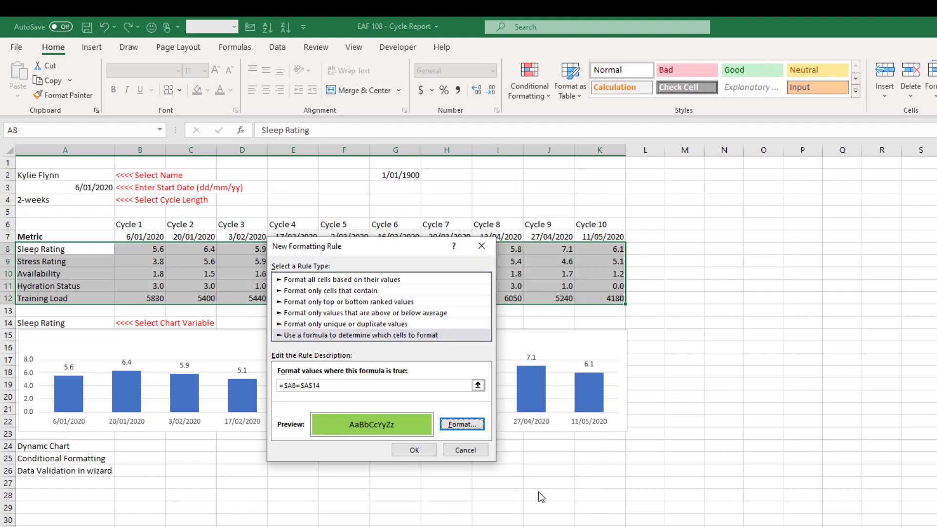
{"action": "left_click", "coordinate": [424, 454]}
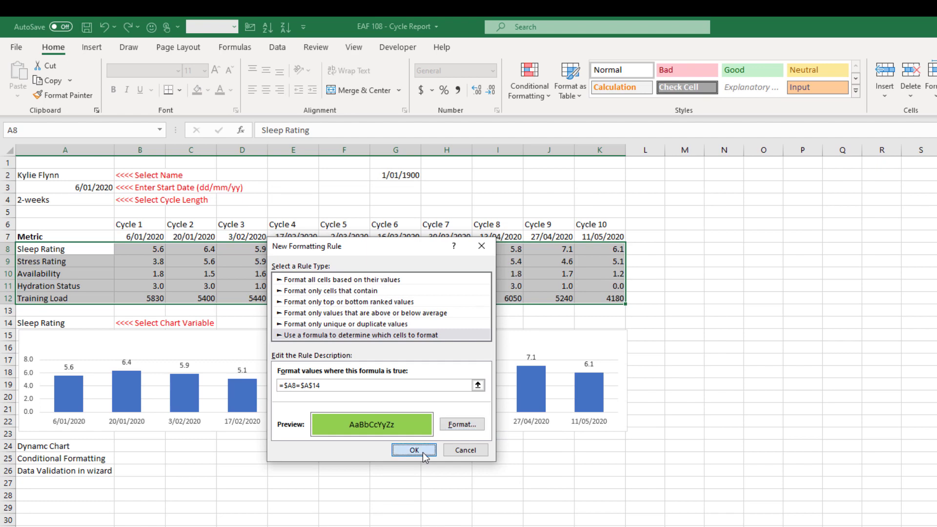
{"action": "left_click", "coordinate": [724, 248]}
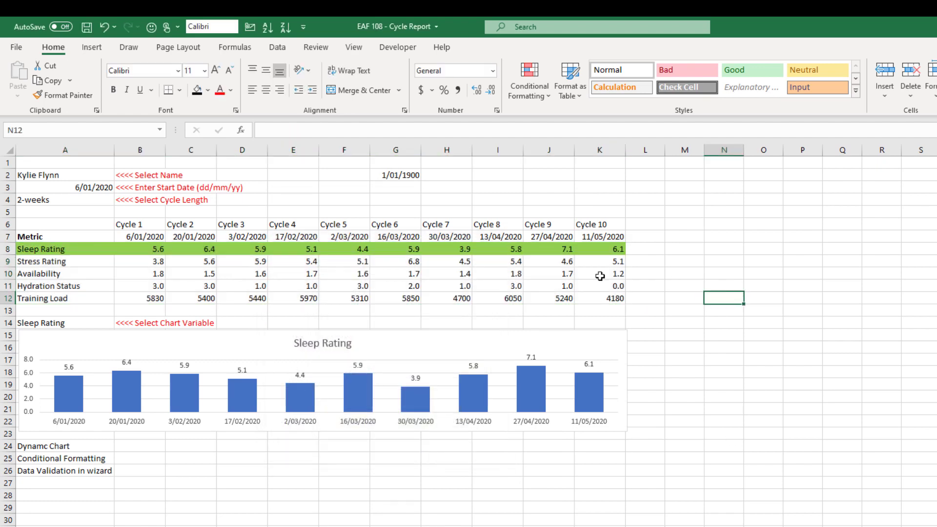
Step: Test the row highlighting by changing the chart variable in A14 to Stress Rating
{"action": "left_click", "coordinate": [109, 324]}
{"action": "left_click", "coordinate": [120, 322]}
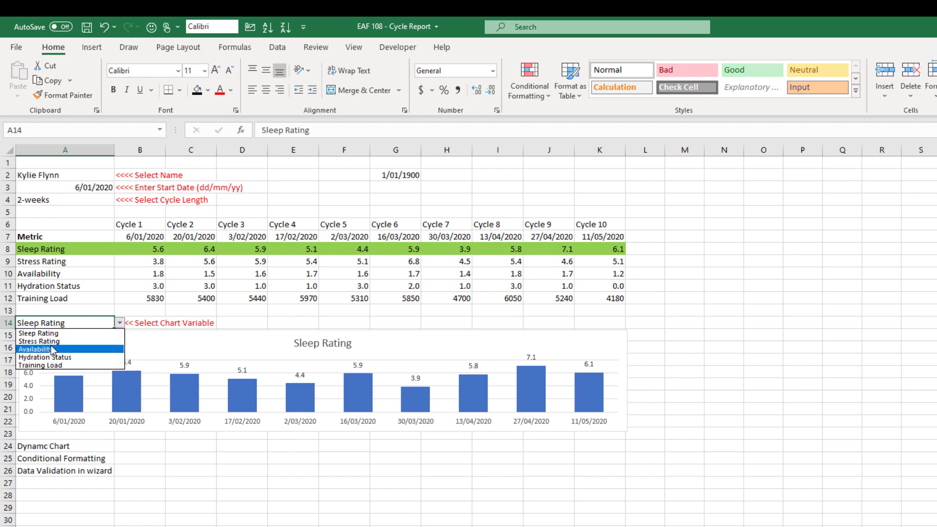
{"action": "left_click", "coordinate": [49, 342]}
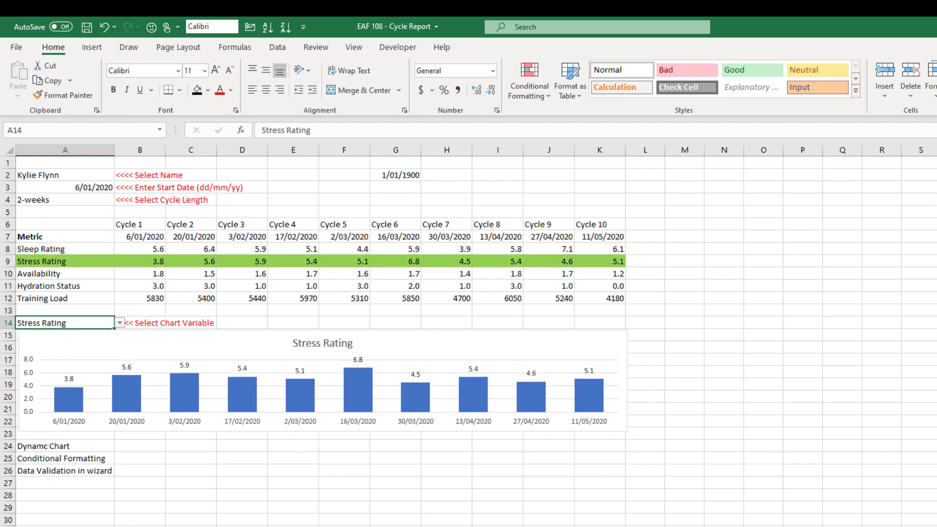
Step: Bold the cycle headings and dates in A6:K7 and add borders around every cell of the table A6:K12
{"action": "left_click_drag", "start_coordinate": [51, 226], "coordinate": [603, 236]}
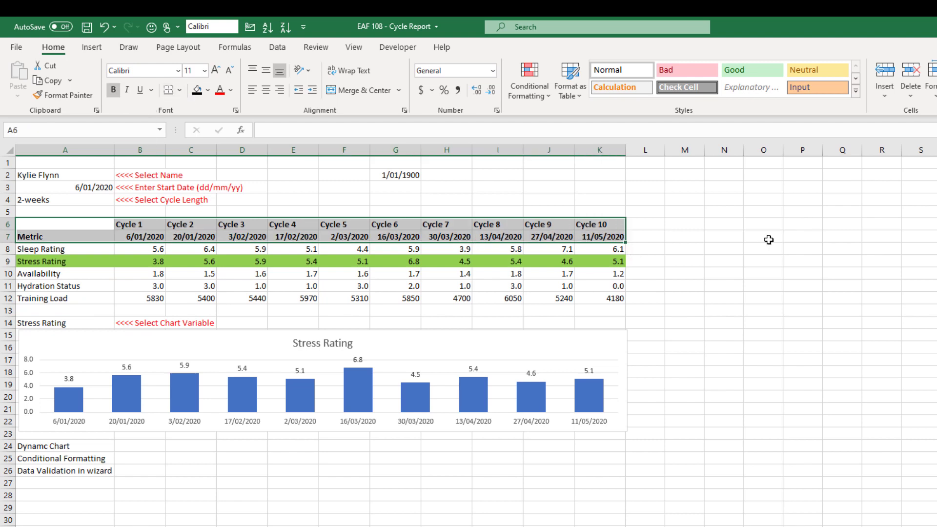
{"action": "left_click", "coordinate": [764, 273]}
{"action": "left_click_drag", "start_coordinate": [59, 225], "coordinate": [616, 299]}
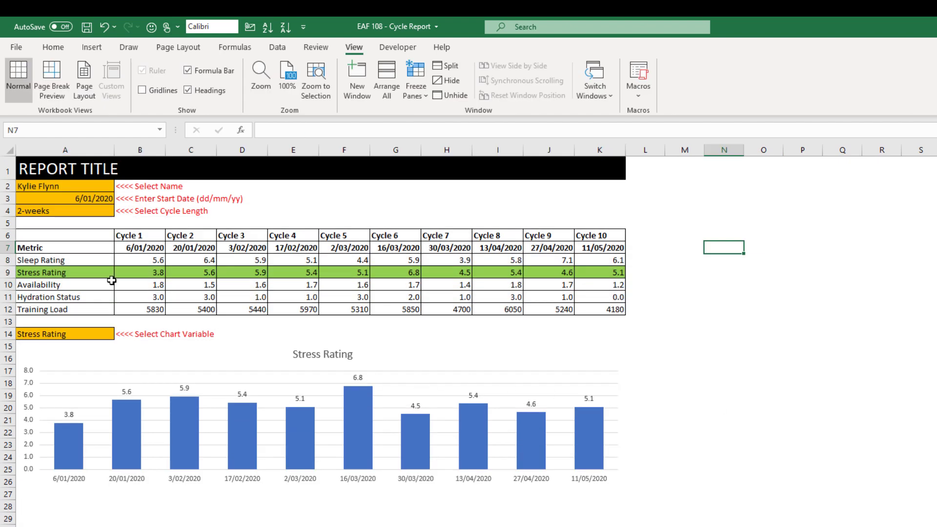
Step: Test the chart variable selection in A14 with Sleep Rating and Hydration Status, ending on Training Load
{"action": "left_click", "coordinate": [104, 334]}
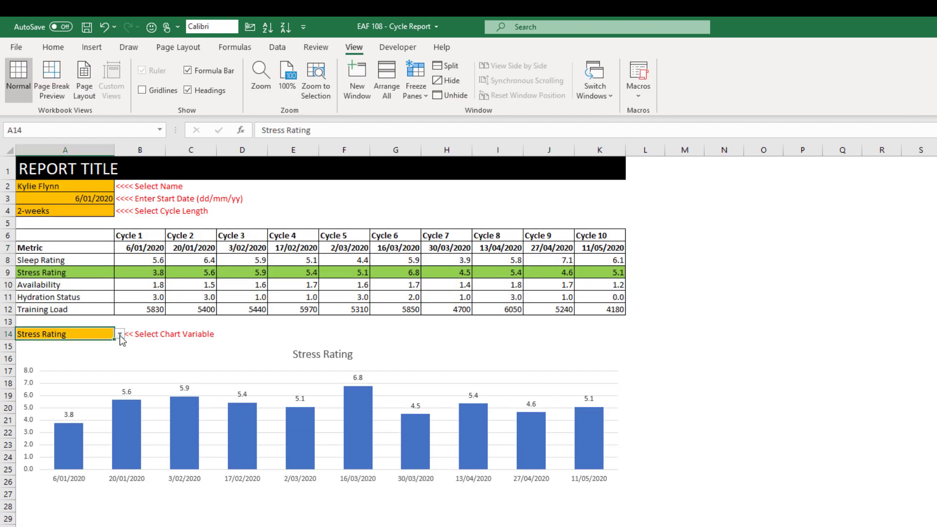
{"action": "left_click", "coordinate": [120, 334]}
{"action": "left_click", "coordinate": [88, 345]}
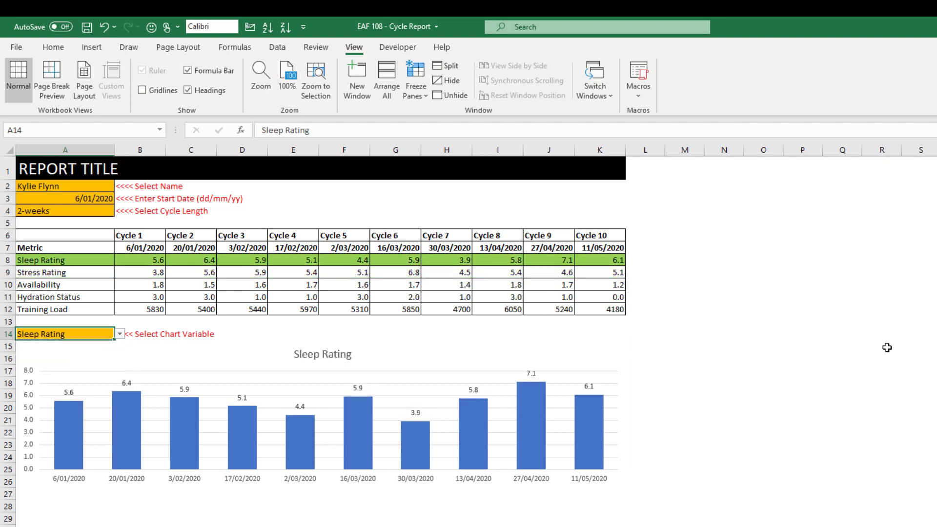
{"action": "left_click", "coordinate": [120, 335]}
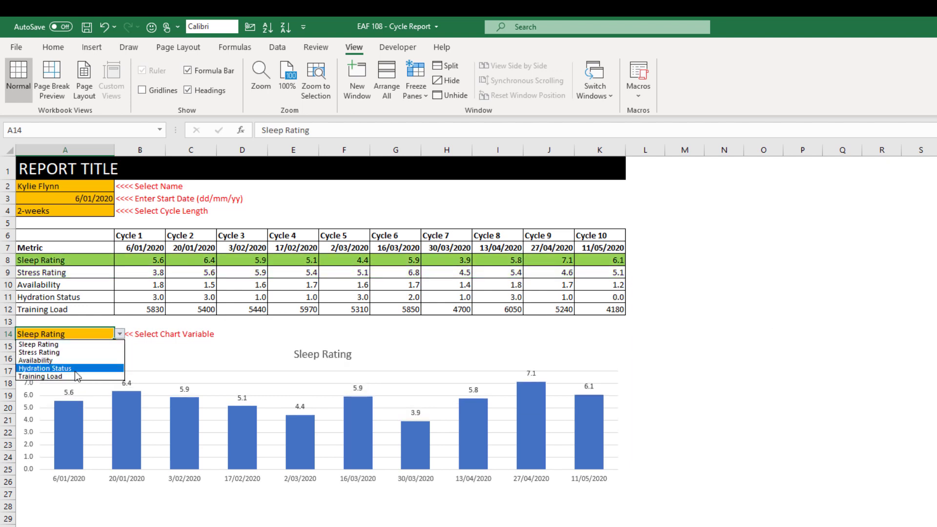
{"action": "left_click", "coordinate": [87, 370]}
{"action": "left_click", "coordinate": [120, 335]}
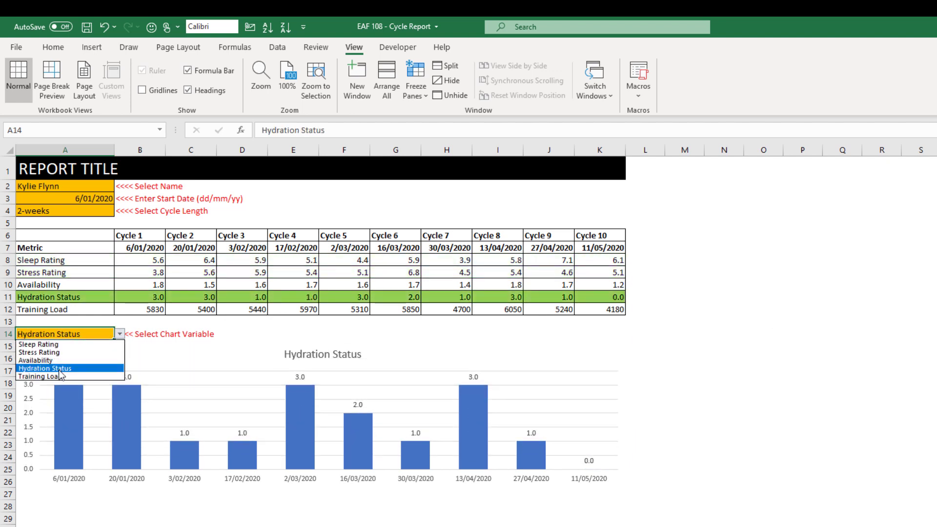
{"action": "left_click", "coordinate": [62, 379]}
{"action": "left_click", "coordinate": [736, 320]}
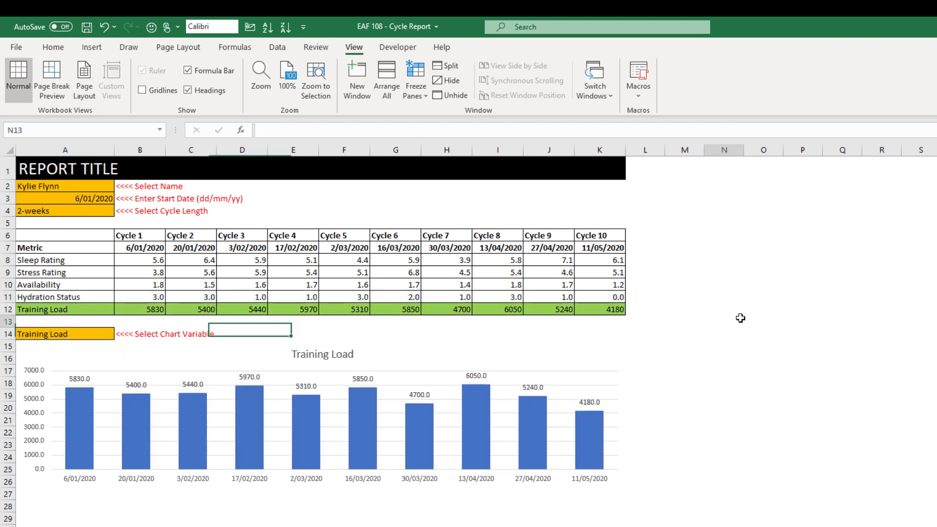
Step: Test the cycle length selection in A4 with 4-weeks, ending on 6-weeks
{"action": "left_click", "coordinate": [106, 210]}
{"action": "left_click", "coordinate": [120, 211]}
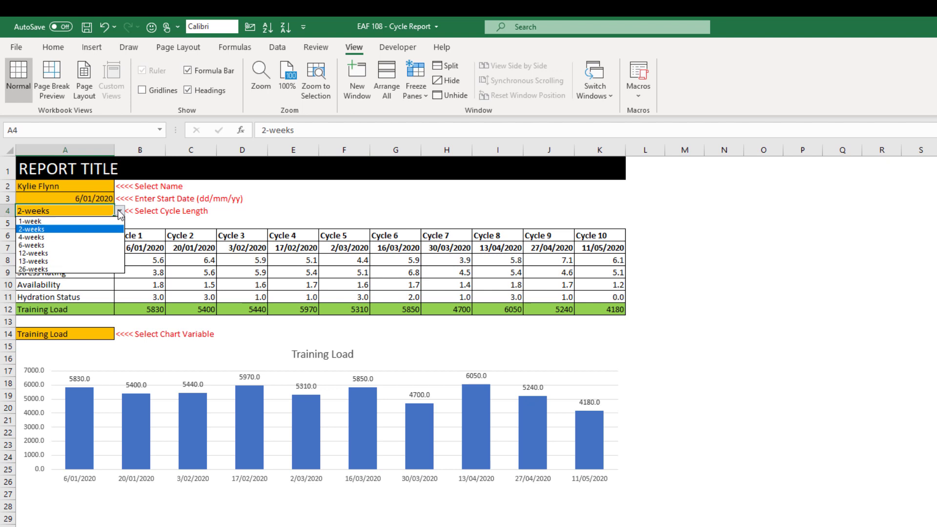
{"action": "left_click", "coordinate": [78, 243]}
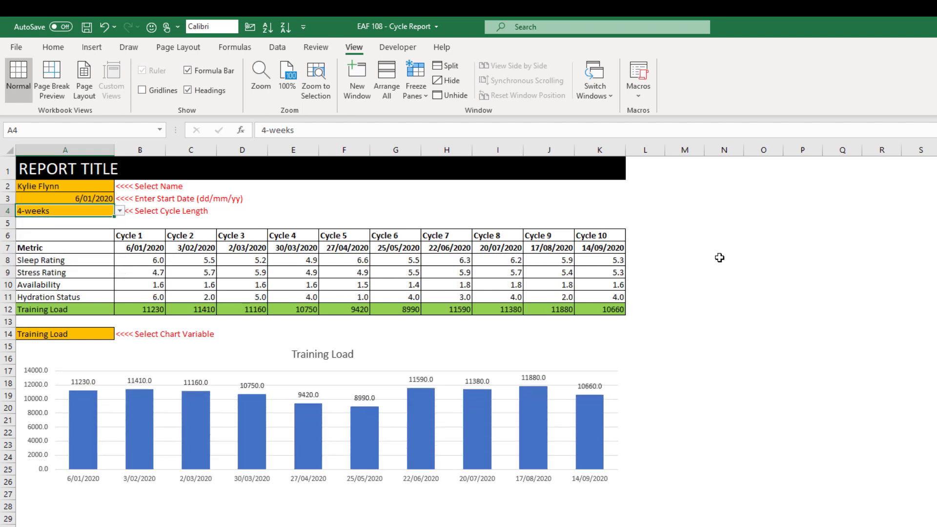
{"action": "left_click", "coordinate": [120, 210]}
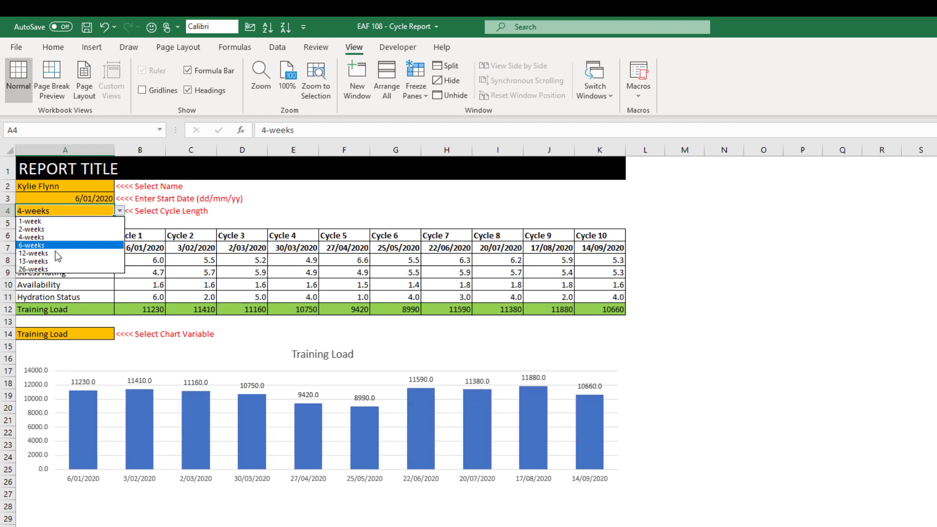
{"action": "left_click", "coordinate": [64, 244]}
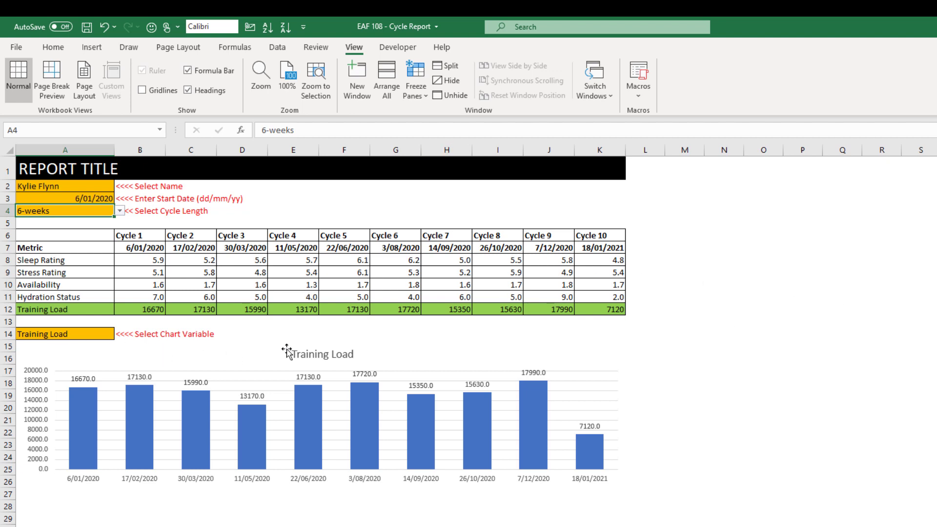
{"action": "left_click", "coordinate": [581, 196]}
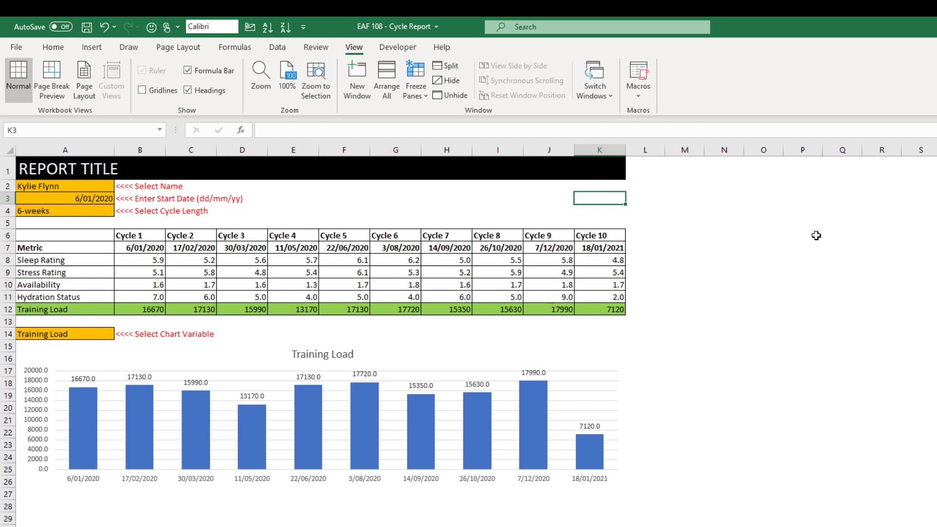